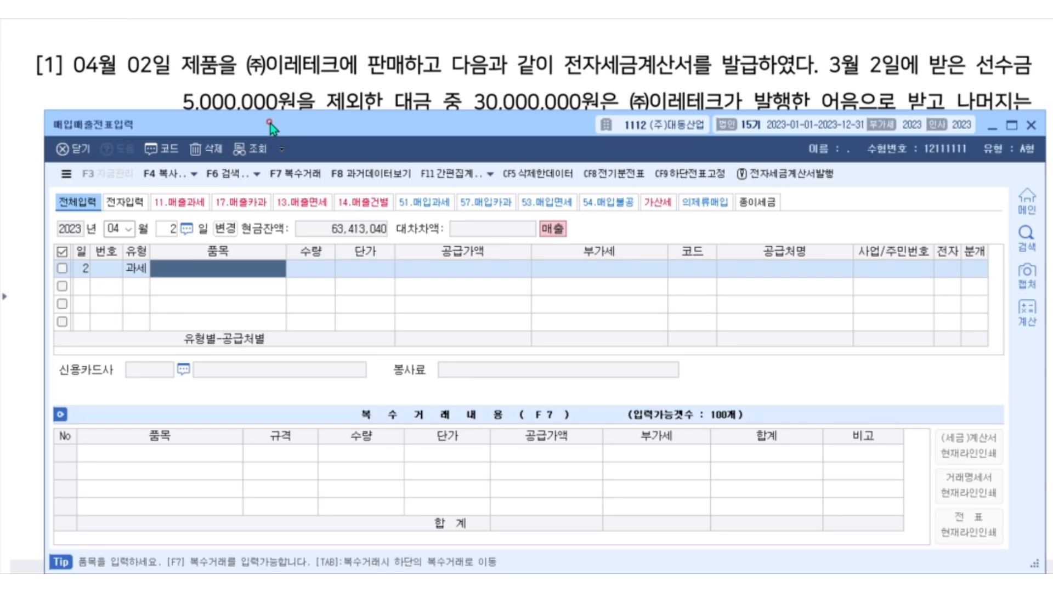
# Enter 제품매출 as the item of the April 2 taxable sale with a supply value of 50,000,000.
pyautogui.write('제품매출')
pyautogui.press('Return')
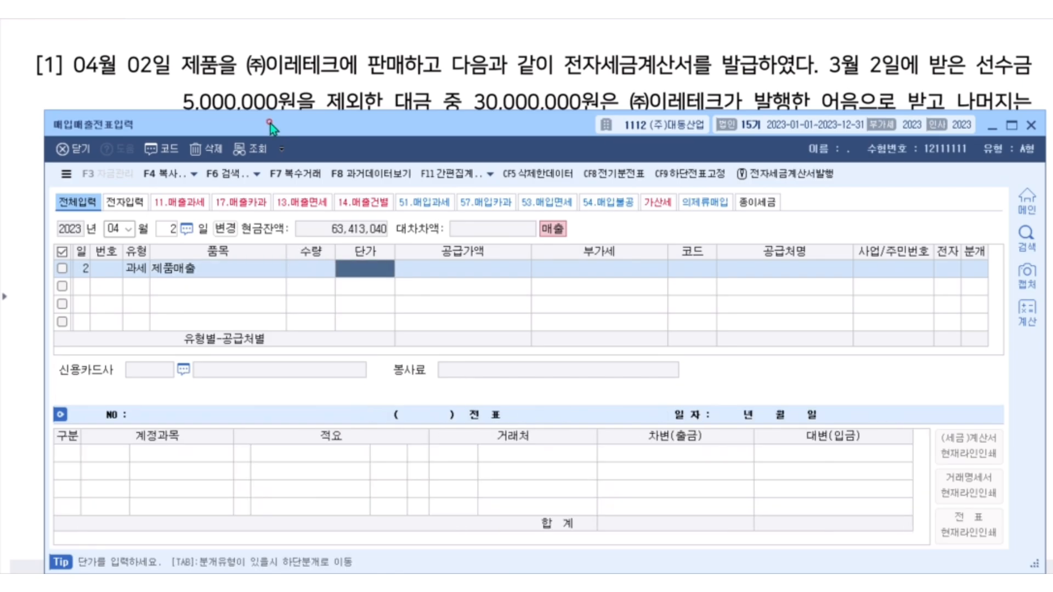
pyautogui.press('Return')
pyautogui.write('50000000')
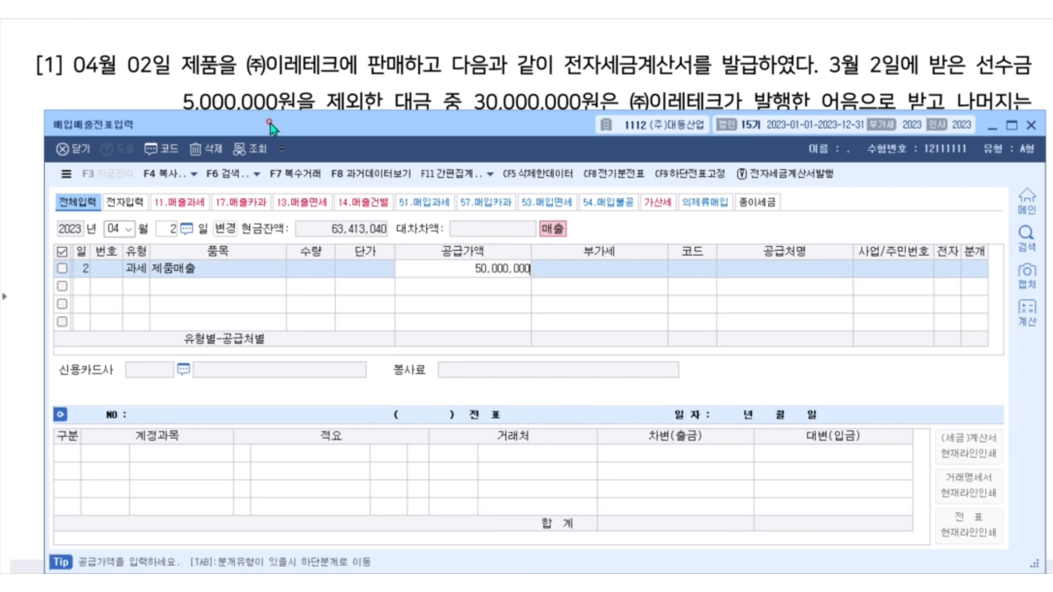
pyautogui.press('Return')
# Look up 이레 among the trading partners and assign (주)이레테크 to the sale.
pyautogui.press('Return')
pyautogui.press('F2')
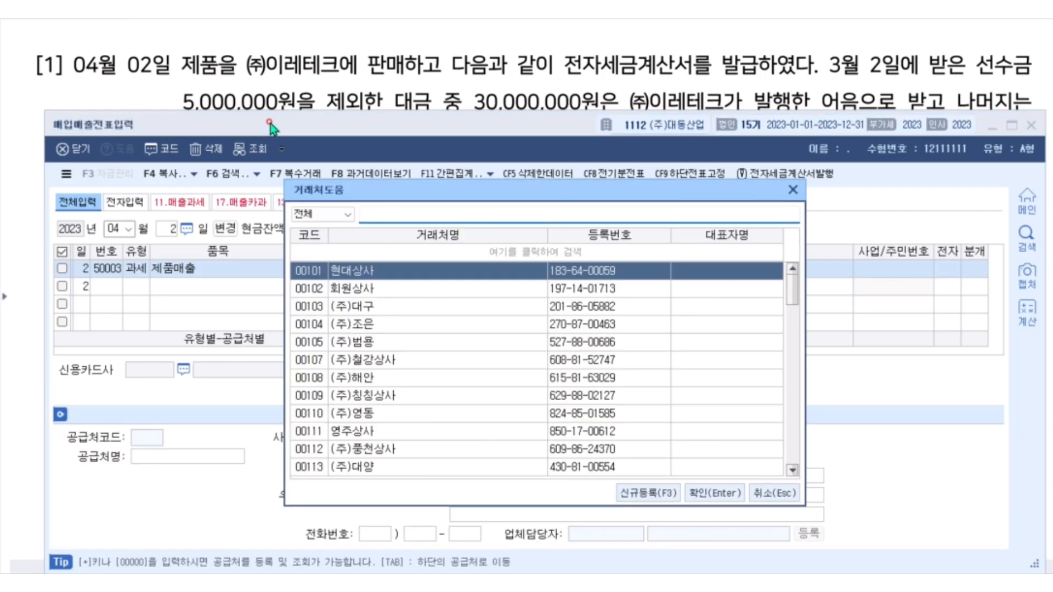
pyautogui.write('이레')
# Mark the sale as electronically invoiced (여) and set its journal type to 혼합.
pyautogui.press('Return')
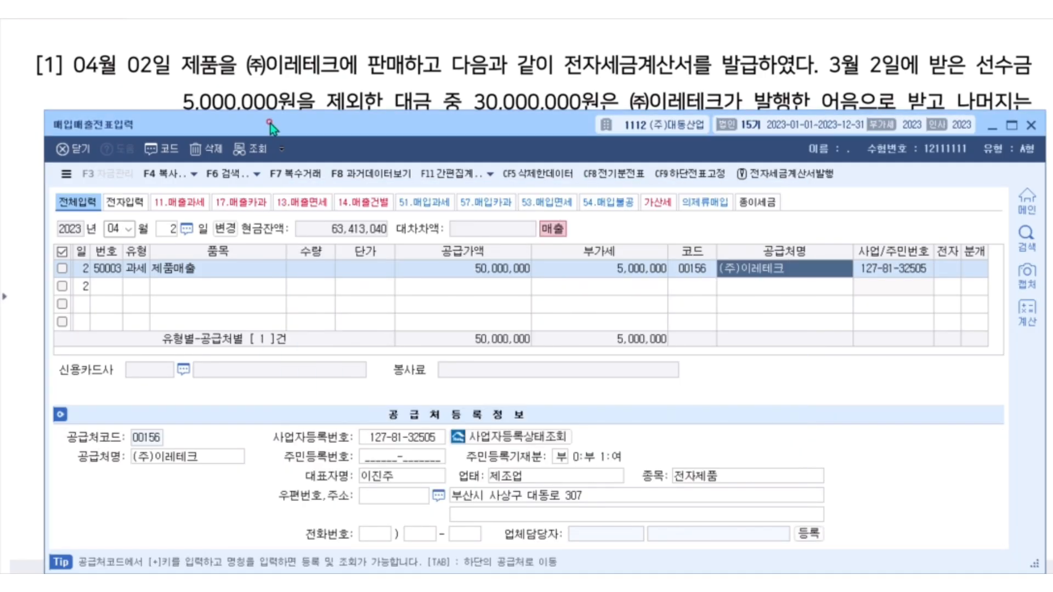
pyautogui.press('Return')
pyautogui.write('1')
pyautogui.press('Return')
pyautogui.write('3')
pyautogui.press('Return')
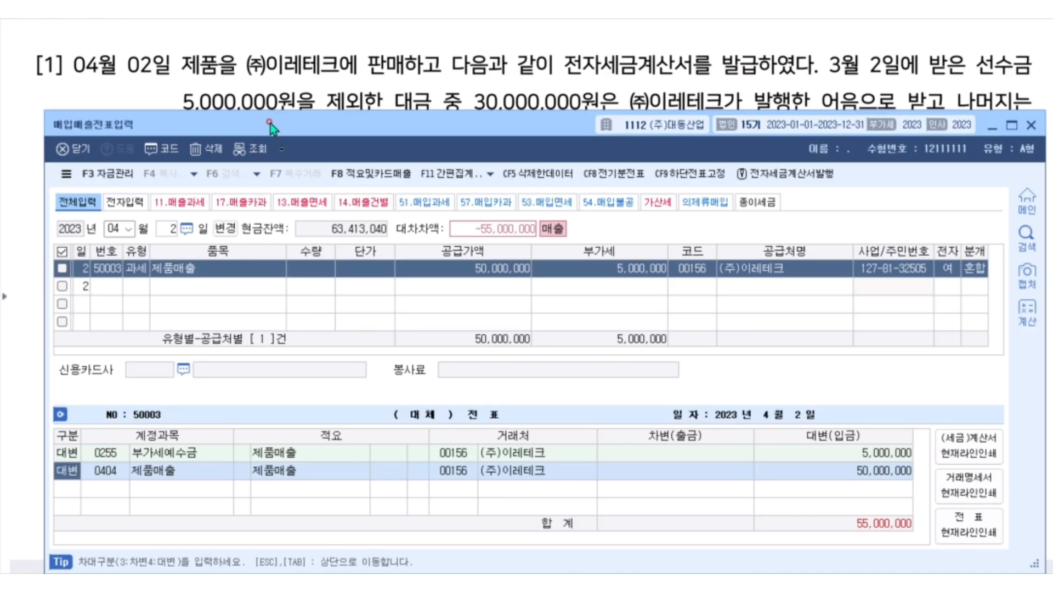
# Add a debit line for account 0259 선수금 with an amount of 5,000,000 below the two credit lines.
pyautogui.press('Return')
pyautogui.press('Return')
pyautogui.press('Return')
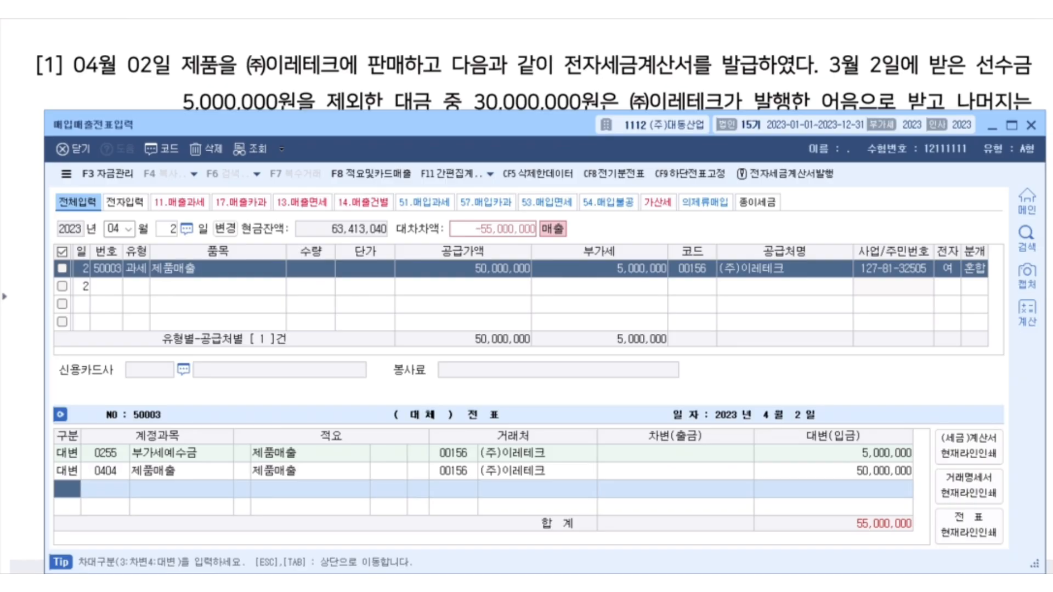
pyautogui.write('3')
pyautogui.press('Return')
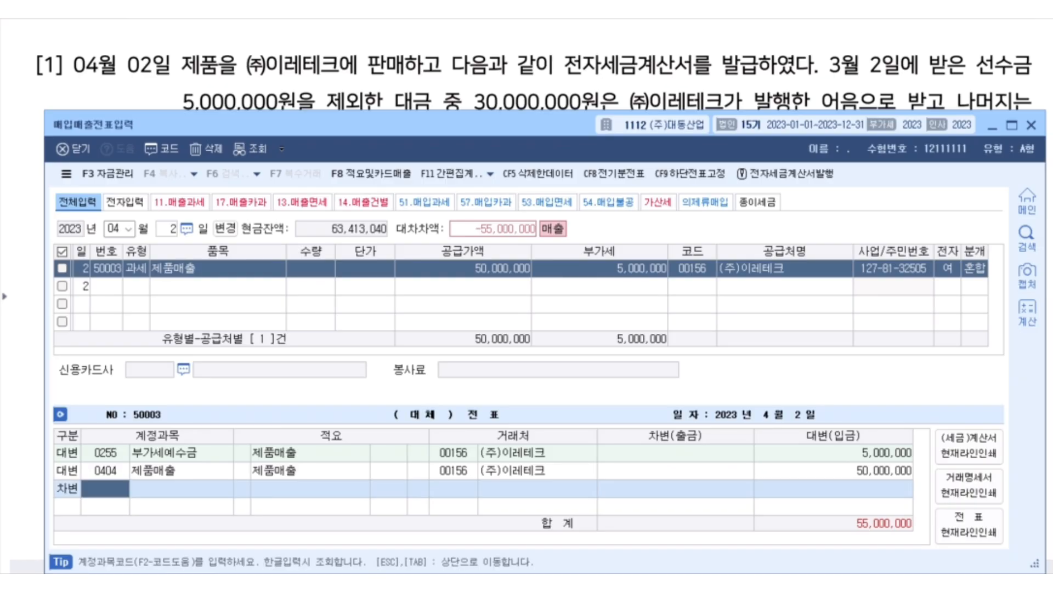
pyautogui.write('선')
pyautogui.press('Return')
pyautogui.write('수금')
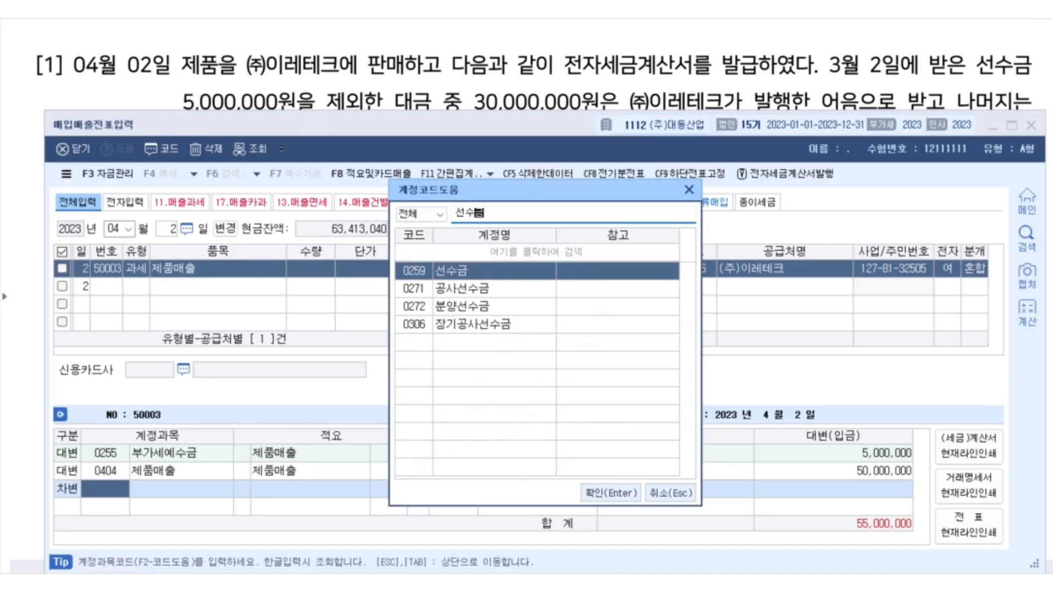
pyautogui.press('Return')
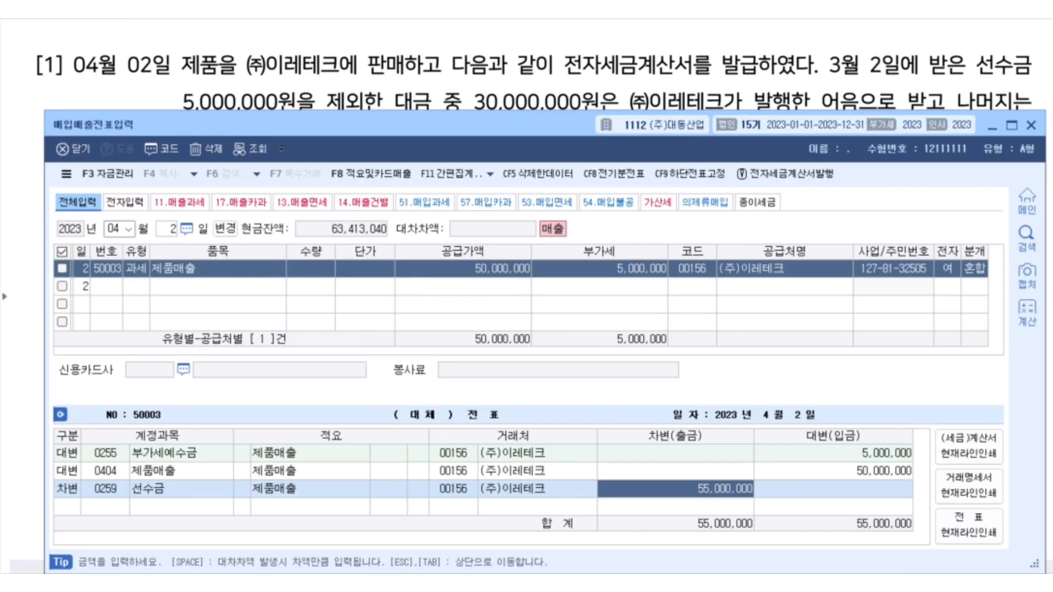
pyautogui.write('5000000')
pyautogui.press('Return')
# Add a debit line for account 0110 받을어음 with an amount of 30,000,000.
pyautogui.write('3')
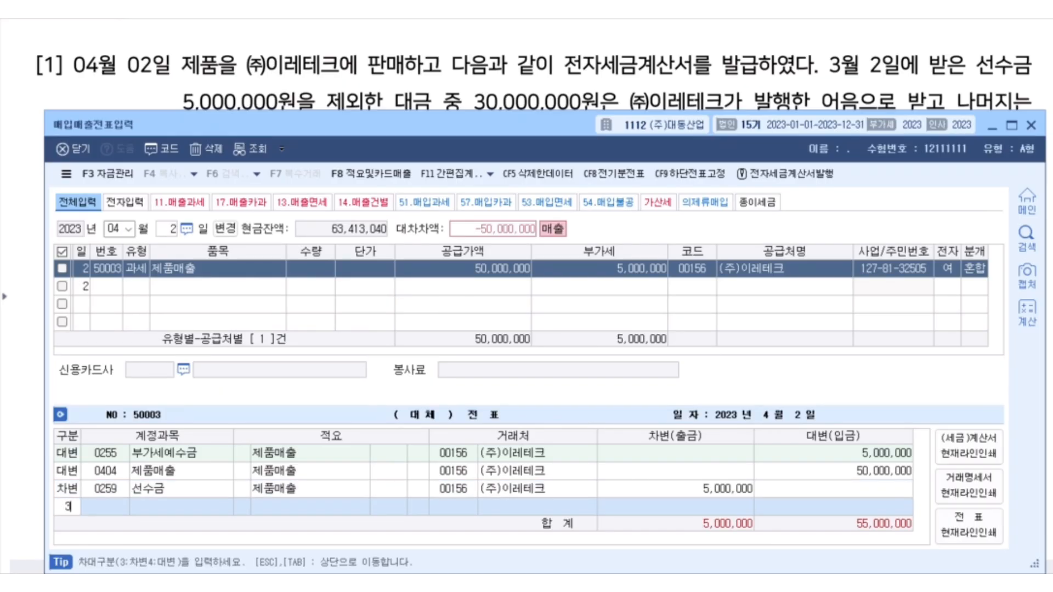
pyautogui.press('Return')
pyautogui.press('F2')
pyautogui.write('받을')
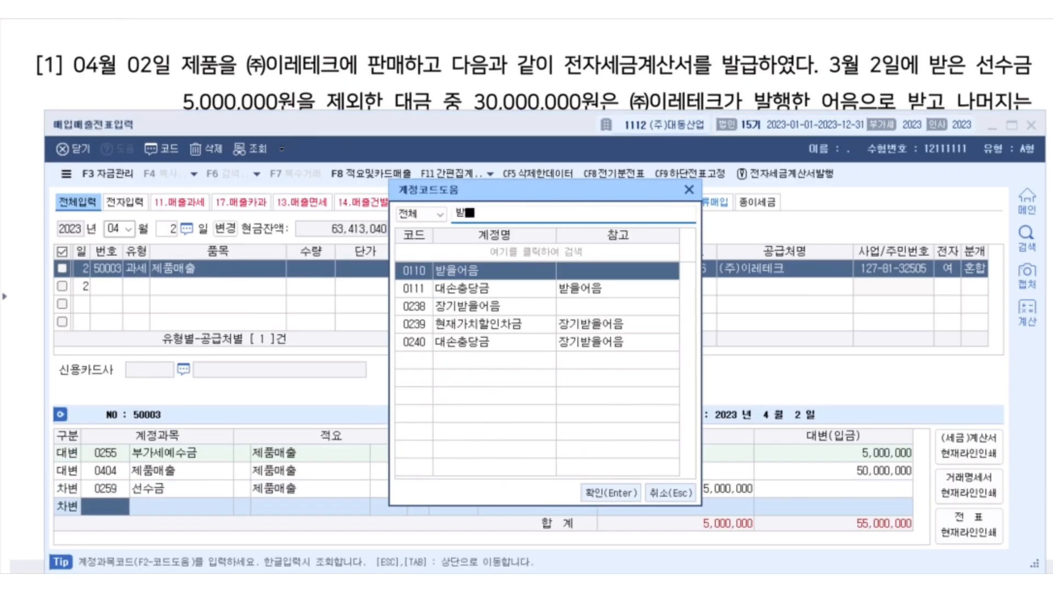
pyautogui.press('Return')
pyautogui.write('30000000')
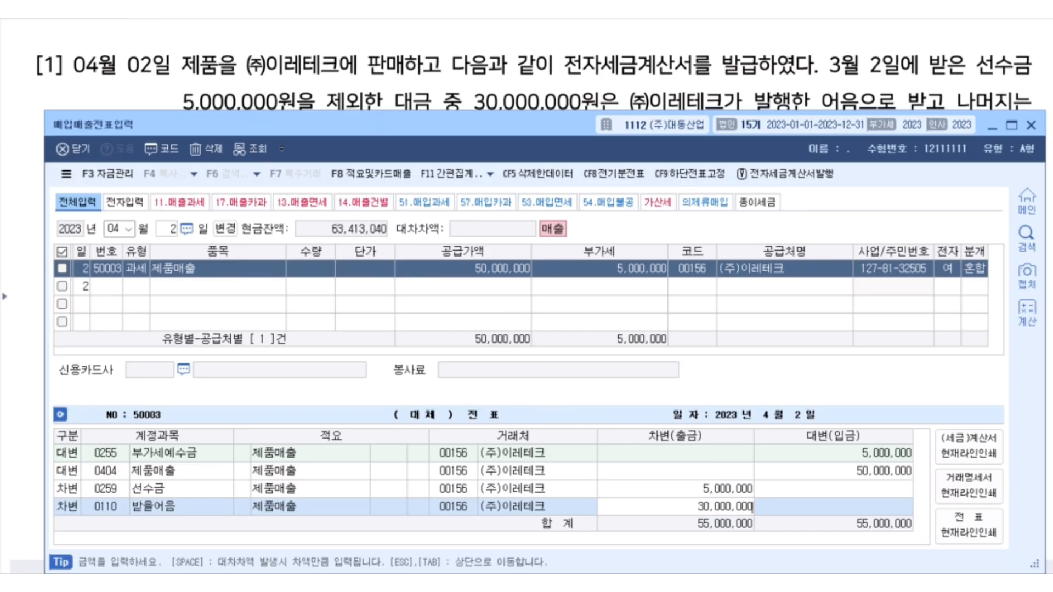
pyautogui.press('Return')
# Add a debit line for account 0108 외상매출금 covering the remaining 20,000,000.
pyautogui.write('3')
pyautogui.press('Return')
pyautogui.press('F2')
pyautogui.write('외상')
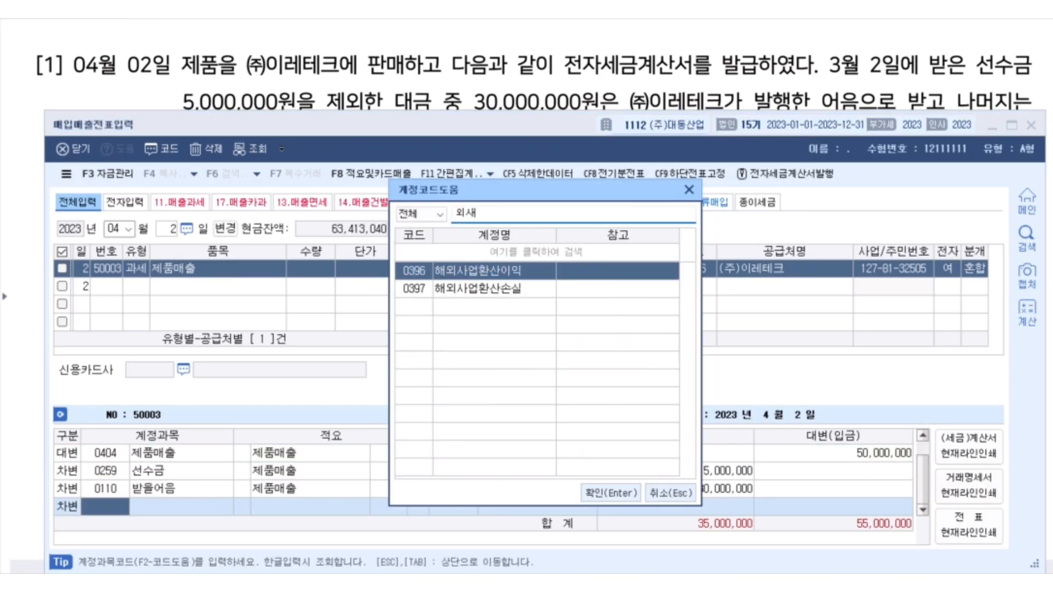
pyautogui.press('Return')
pyautogui.press('Return')
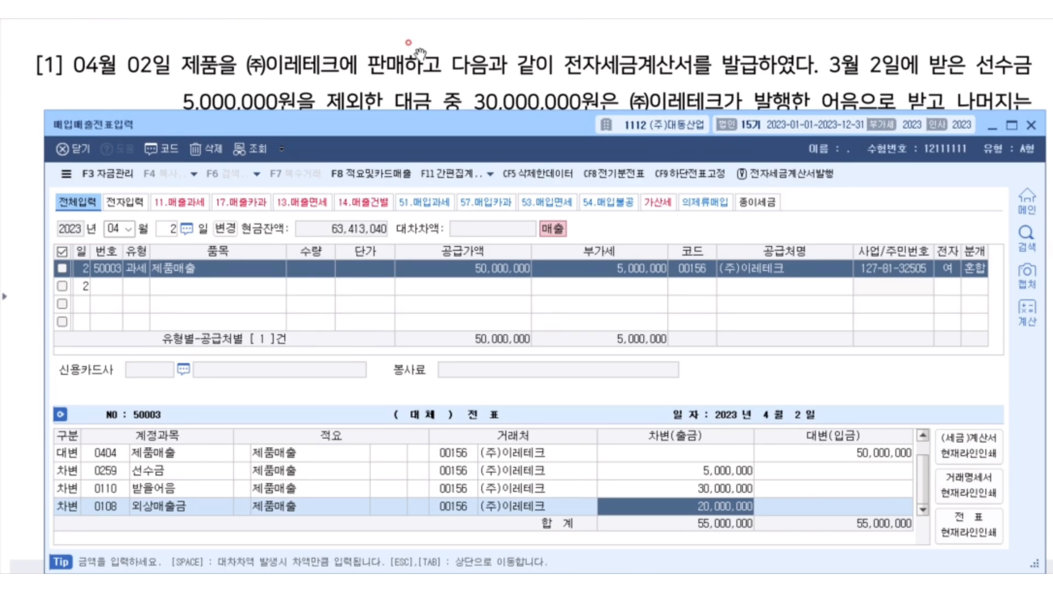
# Switch to the exam document and bring up question [2] about the April 9 export to BTECH.
pyautogui.click(417, 78)
pyautogui.scroll(-3, 414, 167)
pyautogui.scroll(-5, 415, 170)
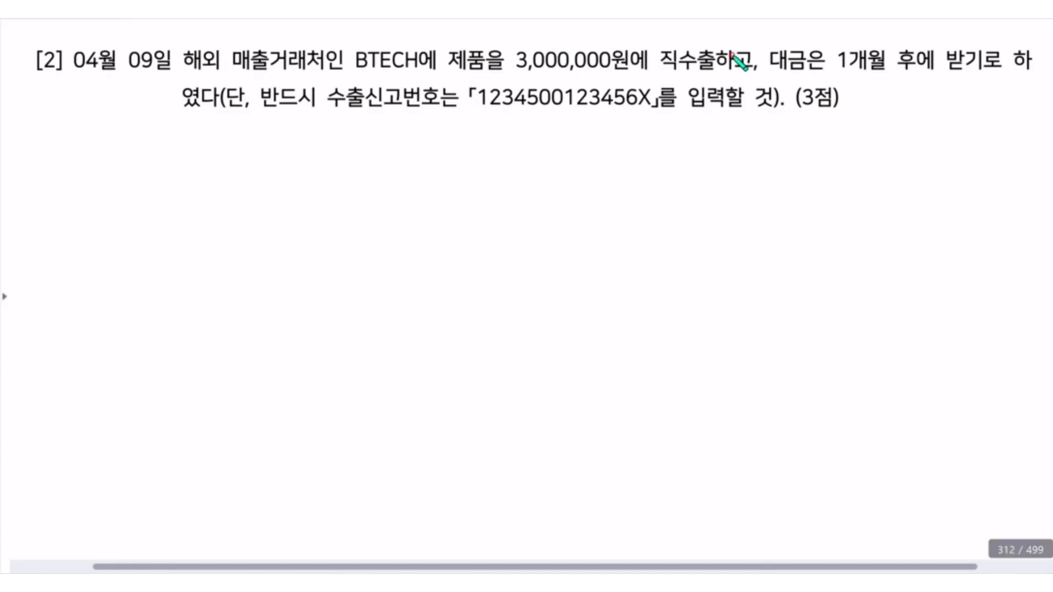
# Circle 직수출 in question [2] with the pen and handwrite "16.수출" beside the text.
pyautogui.moveTo(733, 53)
pyautogui.mouseDown()
pyautogui.moveTo(641, 61)
pyautogui.moveTo(726, 68)
pyautogui.mouseUp()
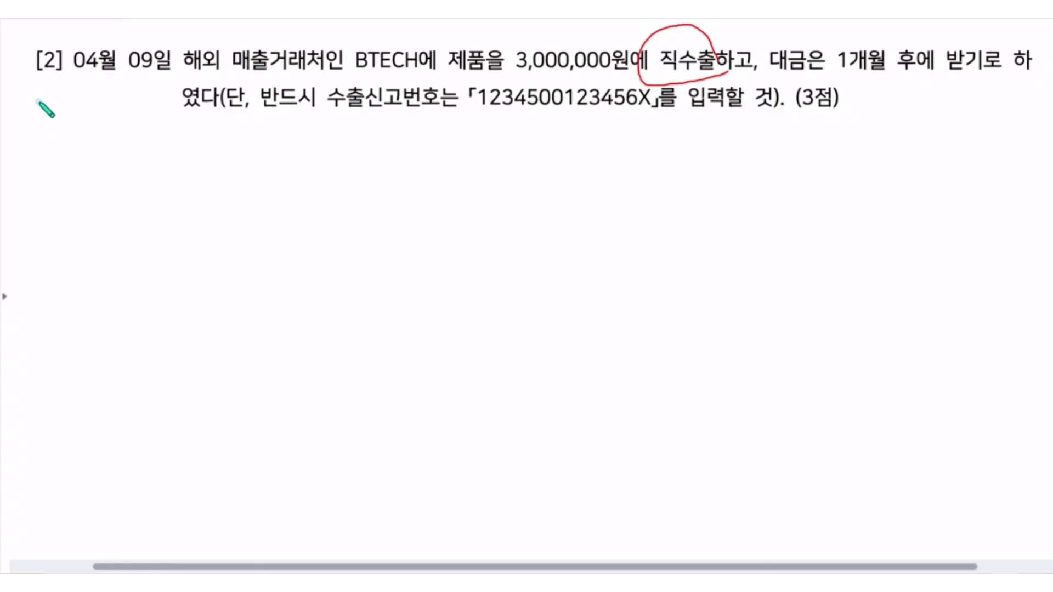
pyautogui.moveTo(38, 100); pyautogui.dragTo(32, 127)
pyautogui.moveTo(66, 100)
pyautogui.mouseDown()
pyautogui.moveTo(57, 135)
pyautogui.moveTo(86, 105)
pyautogui.moveTo(103, 121)
pyautogui.mouseUp()
pyautogui.click(70, 129)
pyautogui.moveTo(92, 122); pyautogui.dragTo(92, 142)
pyautogui.moveTo(103, 95)
pyautogui.mouseDown()
pyautogui.moveTo(122, 136)
pyautogui.moveTo(140, 124)
pyautogui.mouseUp()
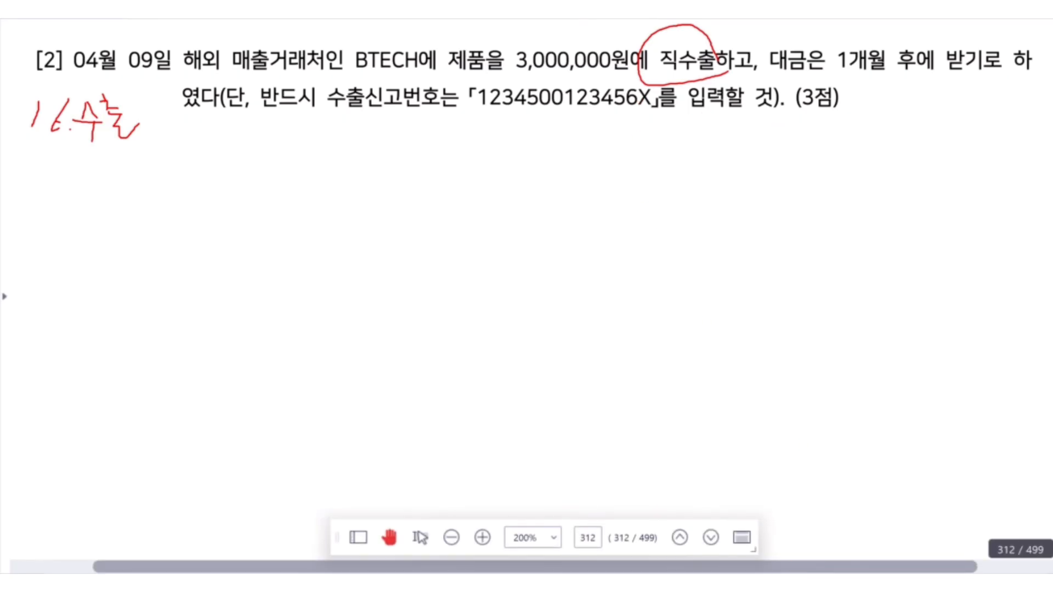
# Return to the 매입매출전표입력 window, placed just below question [2], and clear the pen marks.
pyautogui.click(707, 497)
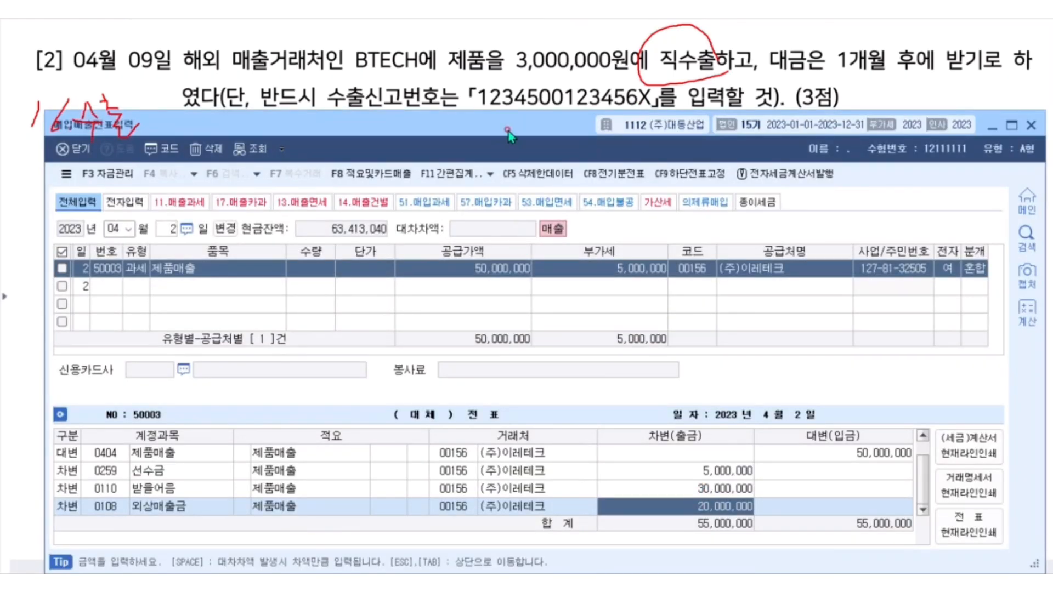
pyautogui.moveTo(510, 127)
pyautogui.mouseDown()
pyautogui.moveTo(505, 153)
pyautogui.moveTo(511, 127)
pyautogui.mouseUp()
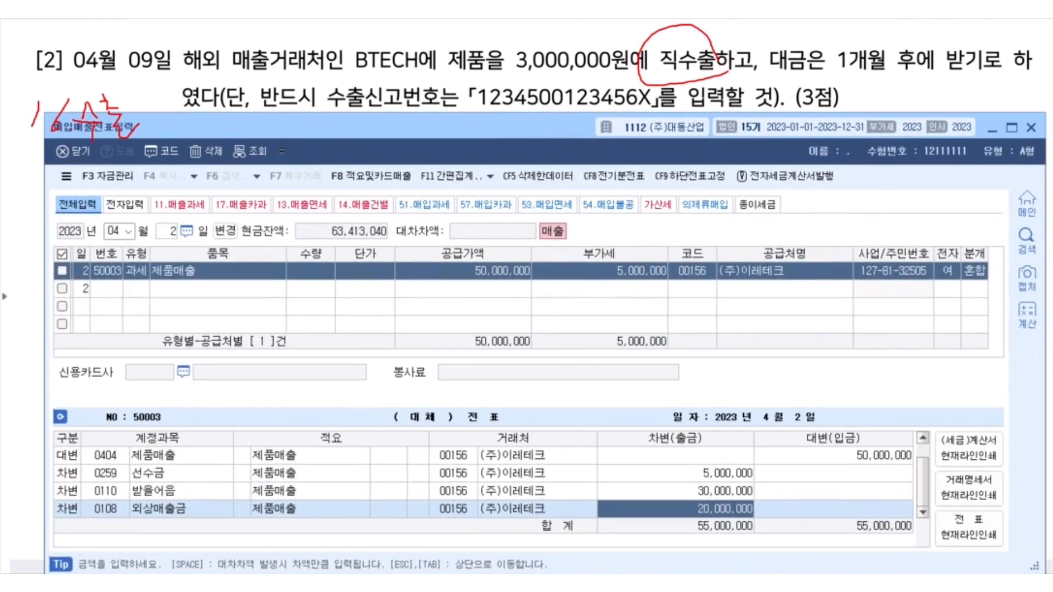
pyautogui.click(723, 11)
pyautogui.click(484, 136)
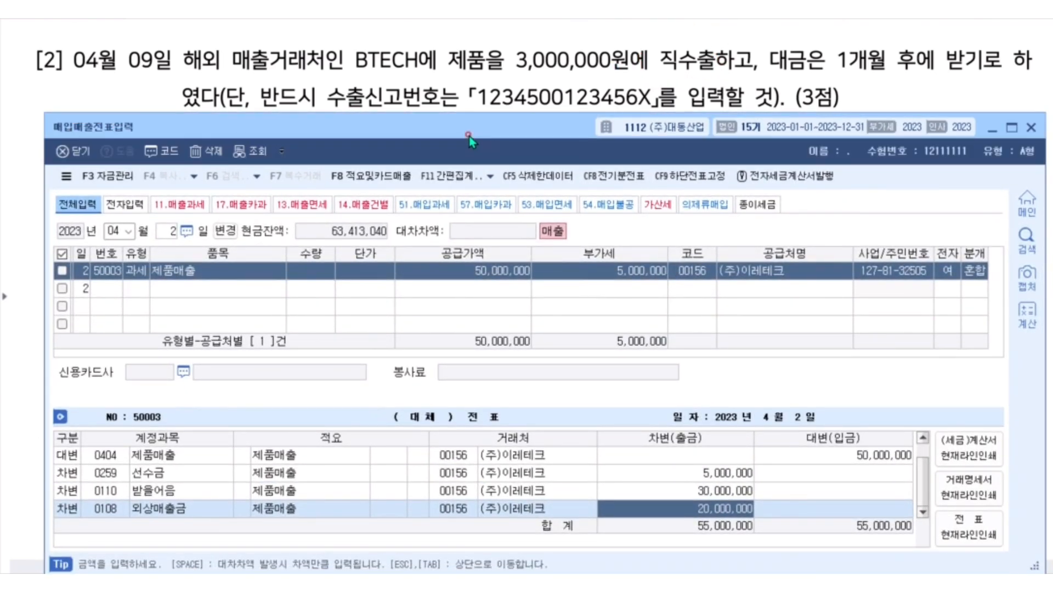
# Start a voucher for day 9 of month 04 with VAT type 16 수출.
pyautogui.click(113, 231)
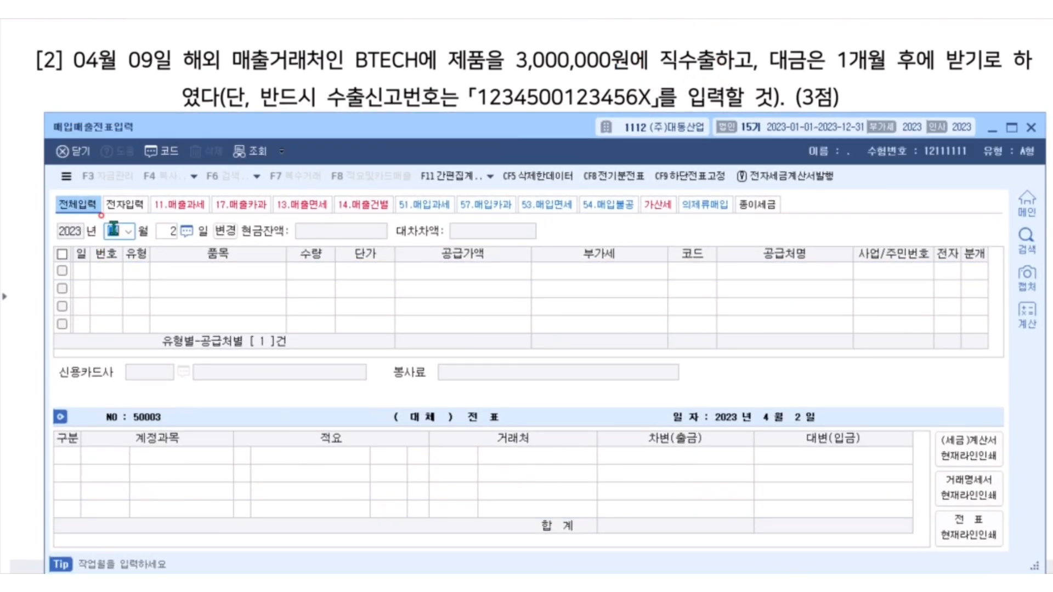
pyautogui.press('Return')
pyautogui.write('9')
pyautogui.press('Return')
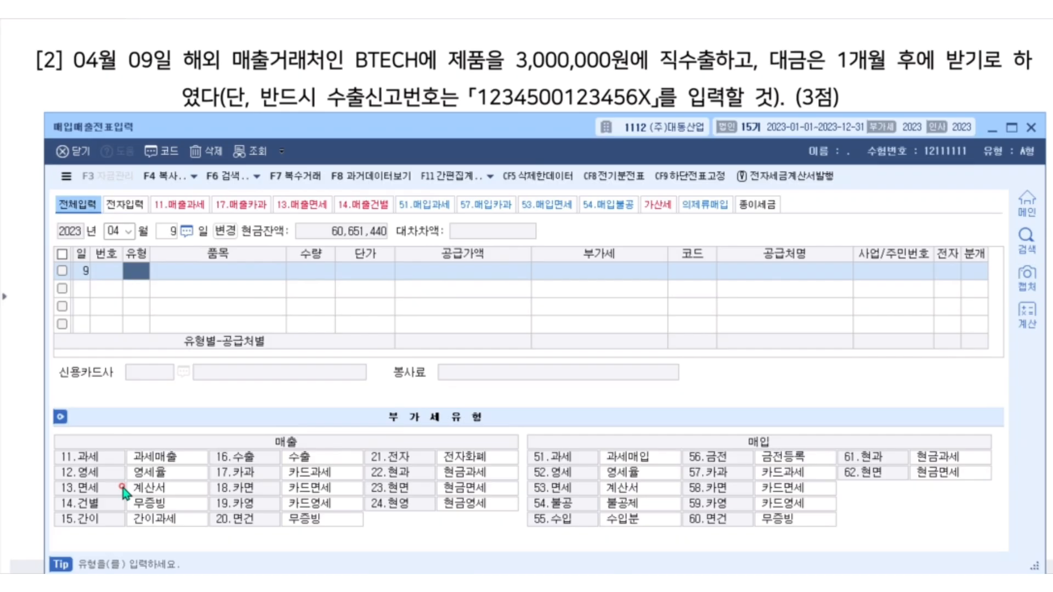
pyautogui.write('16')
pyautogui.press('Return')
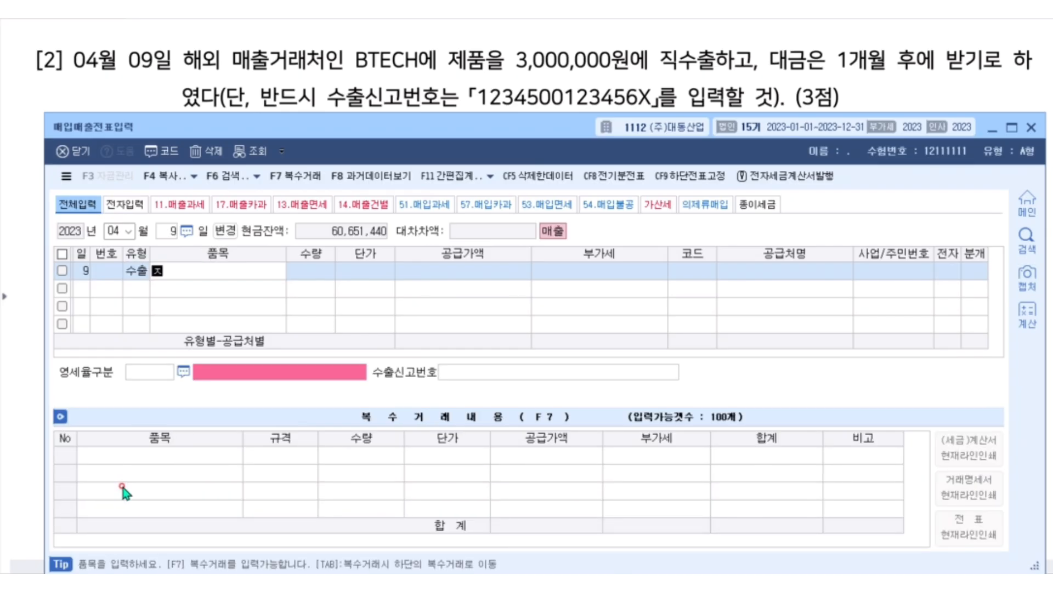
# Enter 제품매출 as the export sale's item with a supply value of 3,000,000.
pyautogui.write('제품매출')
pyautogui.press('Return')
pyautogui.press('Return')
pyautogui.press('Return')
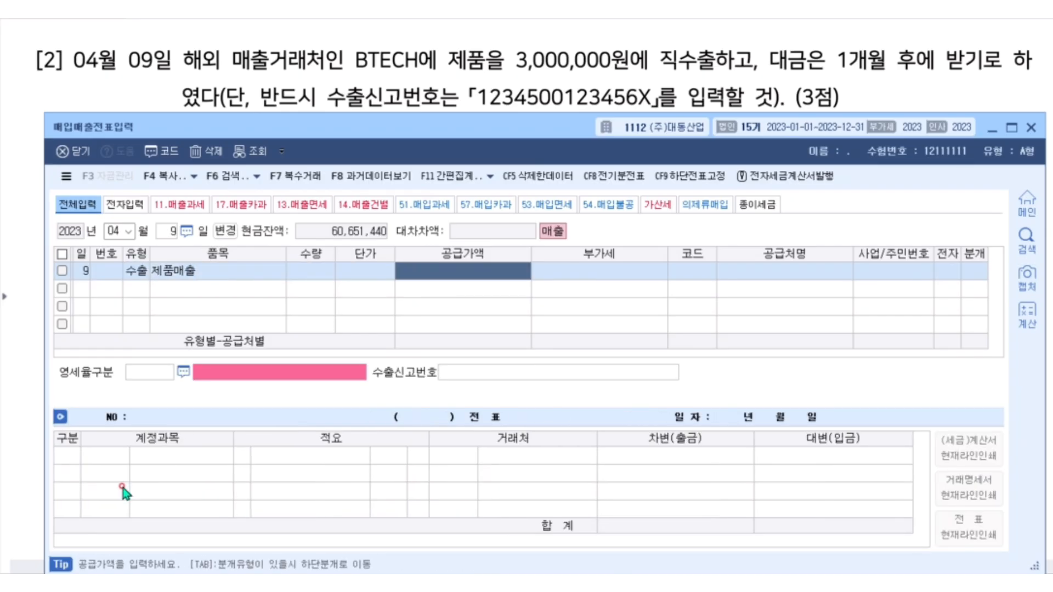
pyautogui.write('3,000,000')
pyautogui.press('Return')
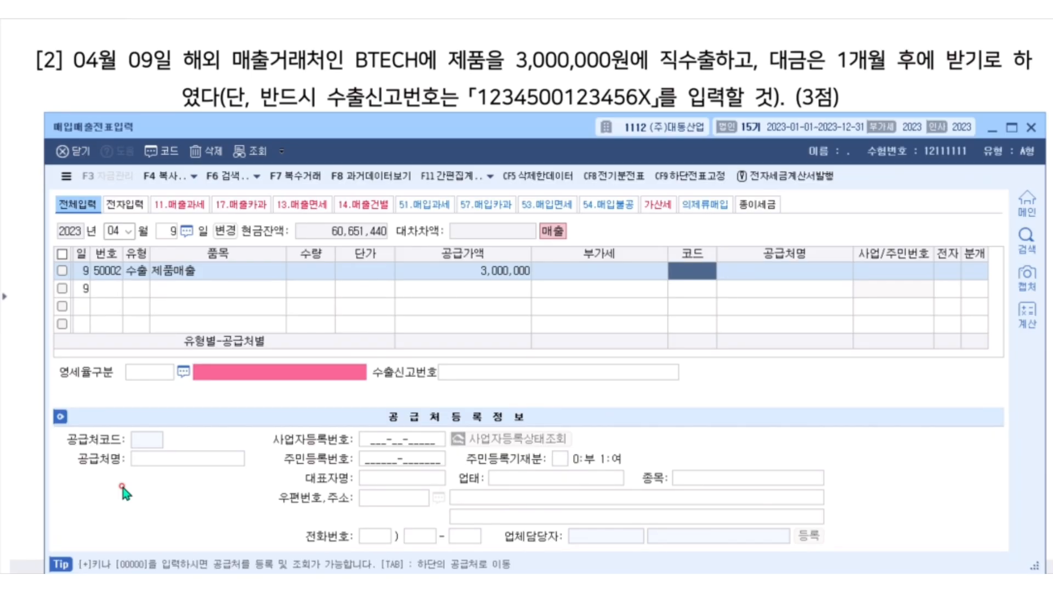
# Assign BTECH as the trading partner and set the zero-rate category to 1 직접수출(대행수출 포함).
pyautogui.press('Return')
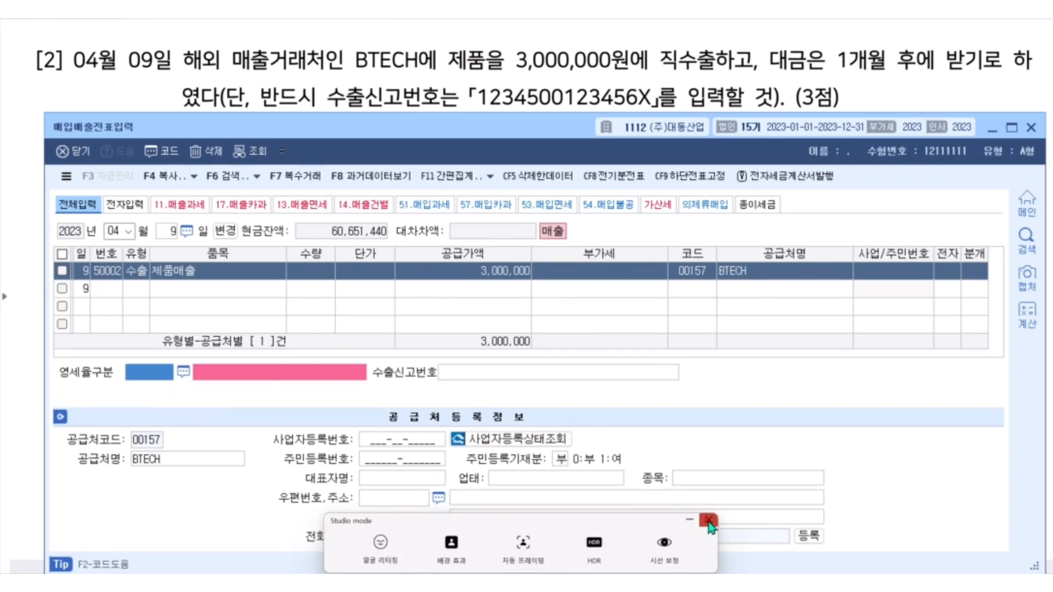
pyautogui.doubleClick(151, 368)
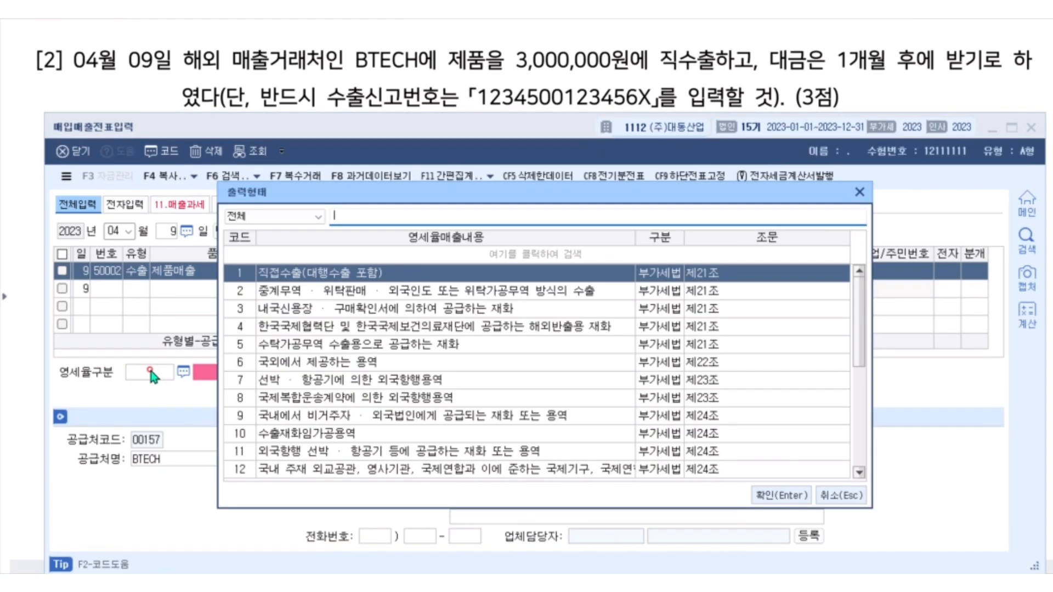
pyautogui.doubleClick(313, 278)
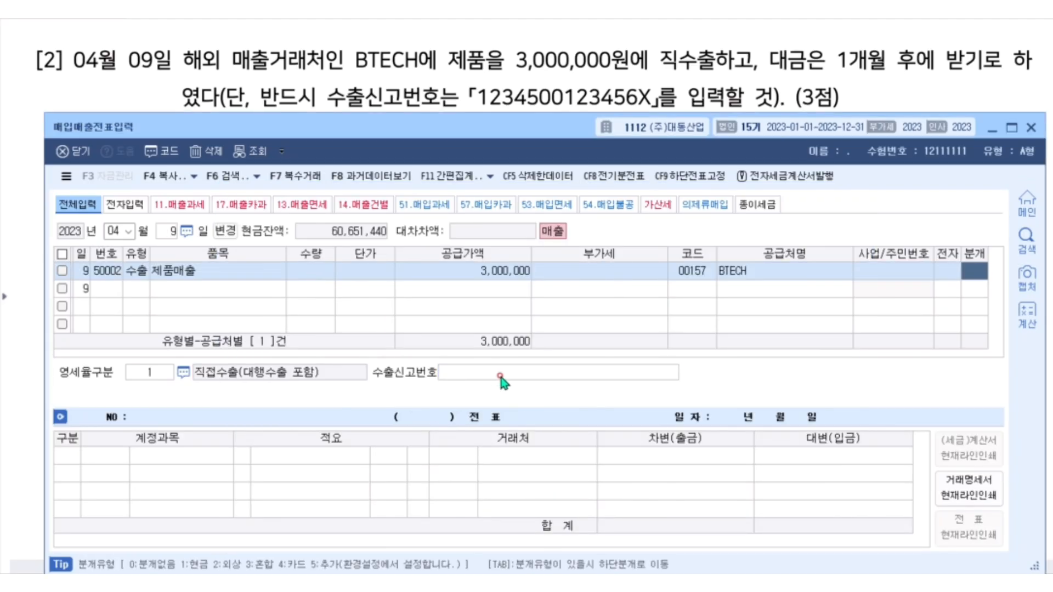
pyautogui.click(501, 377)
pyautogui.write('1234')
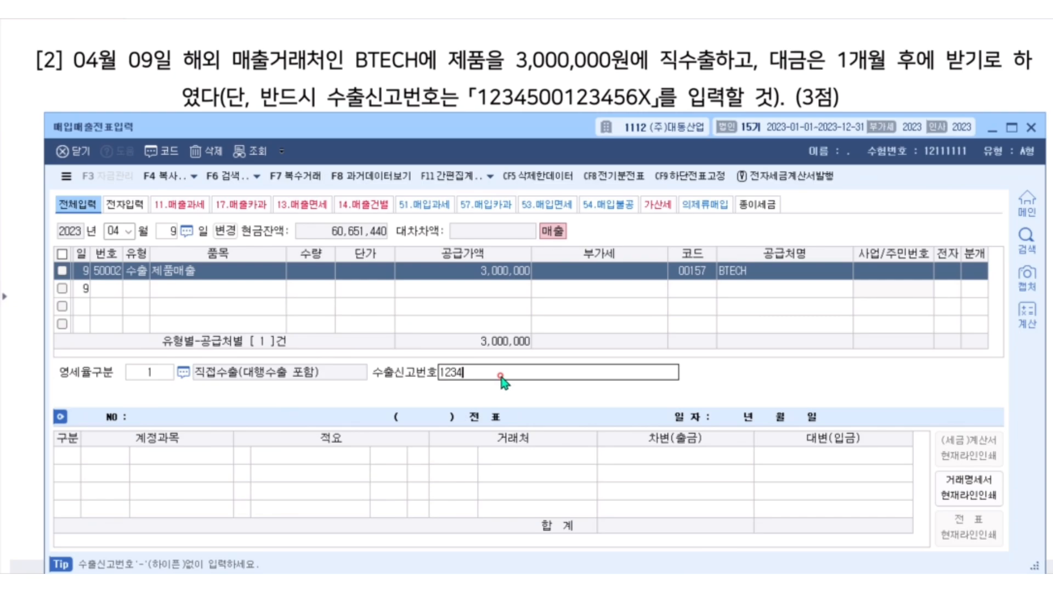
pyautogui.write('500123456')
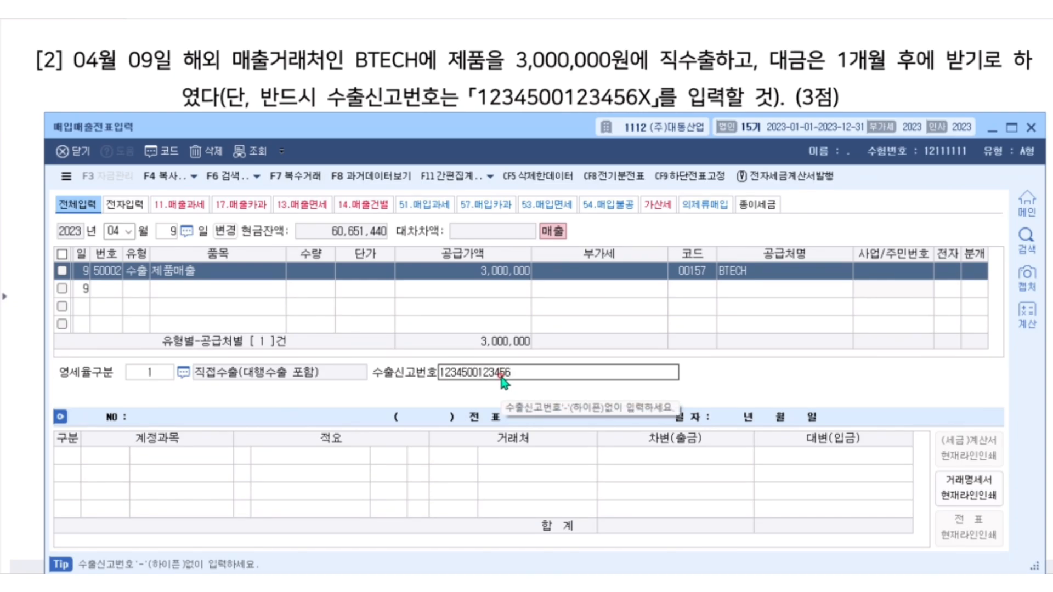
pyautogui.write('X')
pyautogui.press('Return')
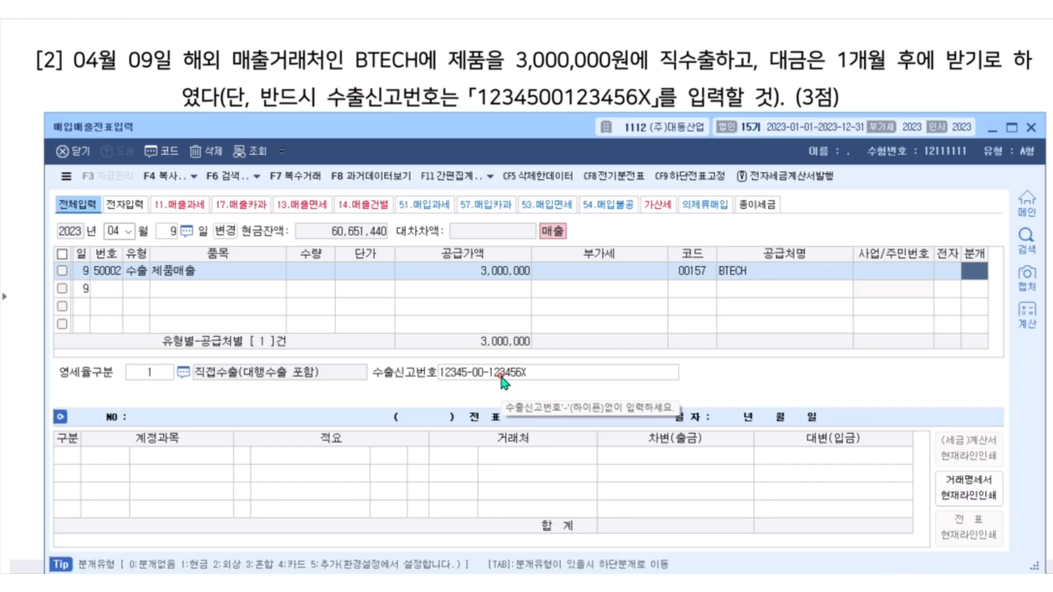
# Set the export sale's journal type to 외상 and select the trading partner code on its 외상매출금 line.
pyautogui.write('2')
pyautogui.press('Return')
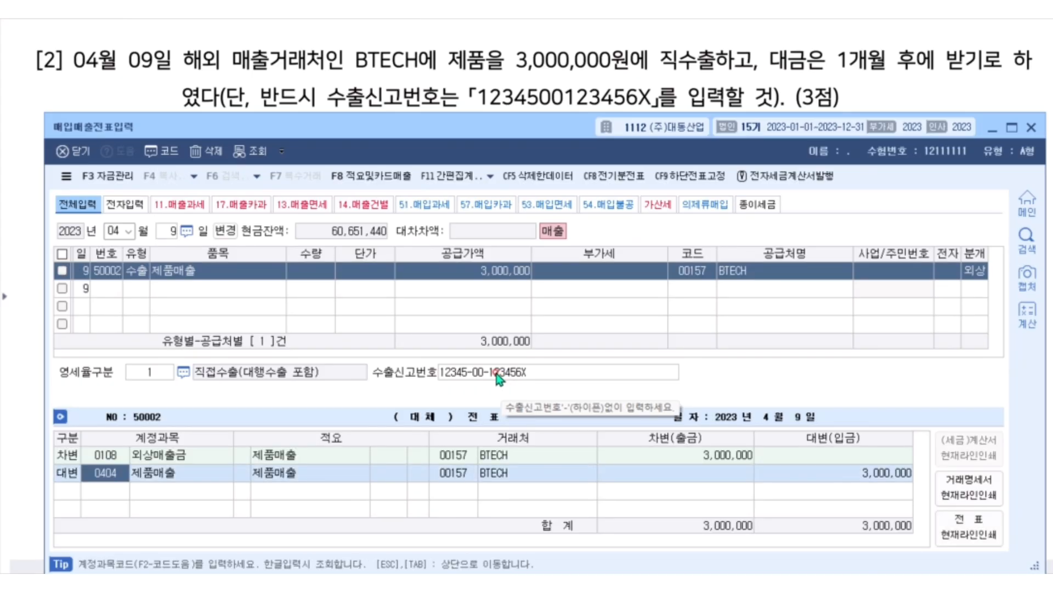
pyautogui.click(465, 460)
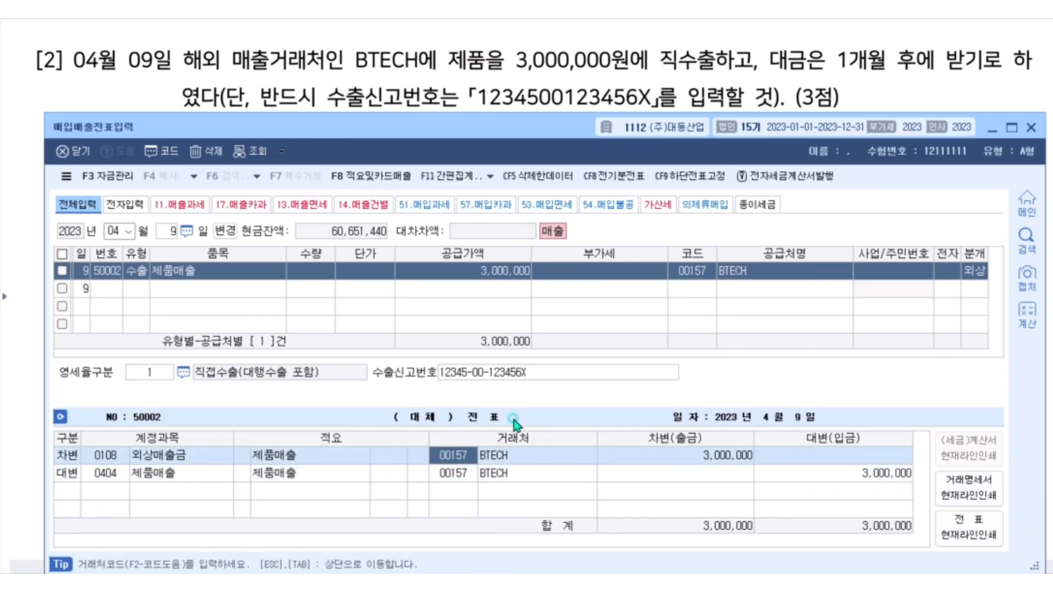
# Minimize the voucher window and bring up question [3] about the May 29 staff dinner in the exam document.
pyautogui.click(992, 129)
pyautogui.scroll(-10, 688, 162)
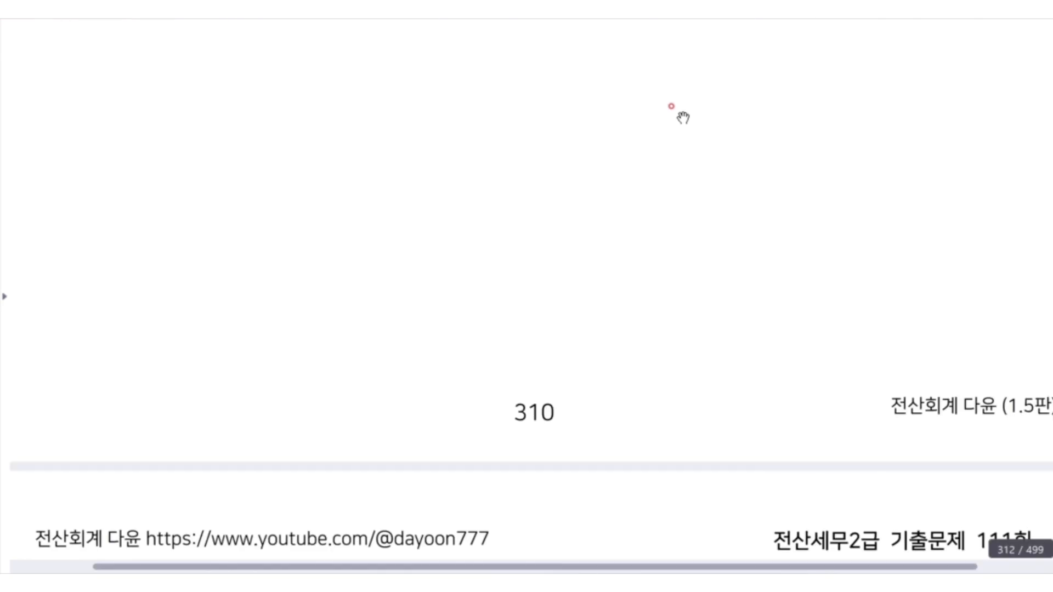
pyautogui.scroll(-2, 670, 107)
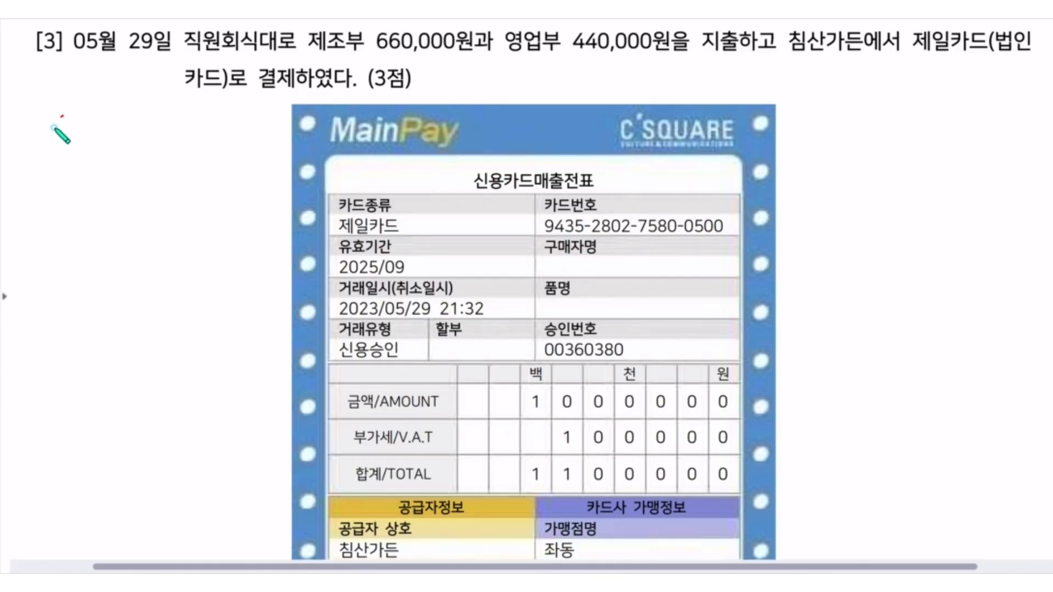
# Handwrite "57. 카과" beside the card receipt and circle its 부가세/V.A.T amount.
pyautogui.moveTo(71, 117)
pyautogui.mouseDown()
pyautogui.moveTo(50, 151)
pyautogui.moveTo(97, 142)
pyautogui.moveTo(86, 158)
pyautogui.mouseUp()
pyautogui.click(104, 155)
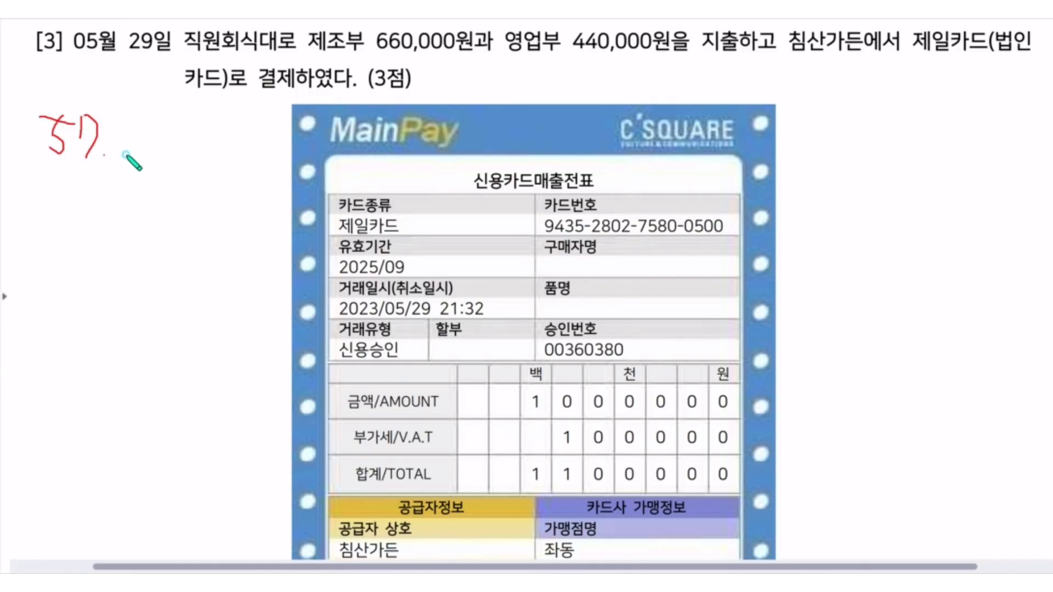
pyautogui.moveTo(128, 126)
pyautogui.mouseDown()
pyautogui.moveTo(159, 153)
pyautogui.moveTo(154, 139)
pyautogui.moveTo(167, 165)
pyautogui.mouseUp()
pyautogui.moveTo(165, 143)
pyautogui.mouseDown()
pyautogui.moveTo(204, 140)
pyautogui.moveTo(217, 159)
pyautogui.mouseUp()
pyautogui.moveTo(218, 142); pyautogui.dragTo(235, 142)
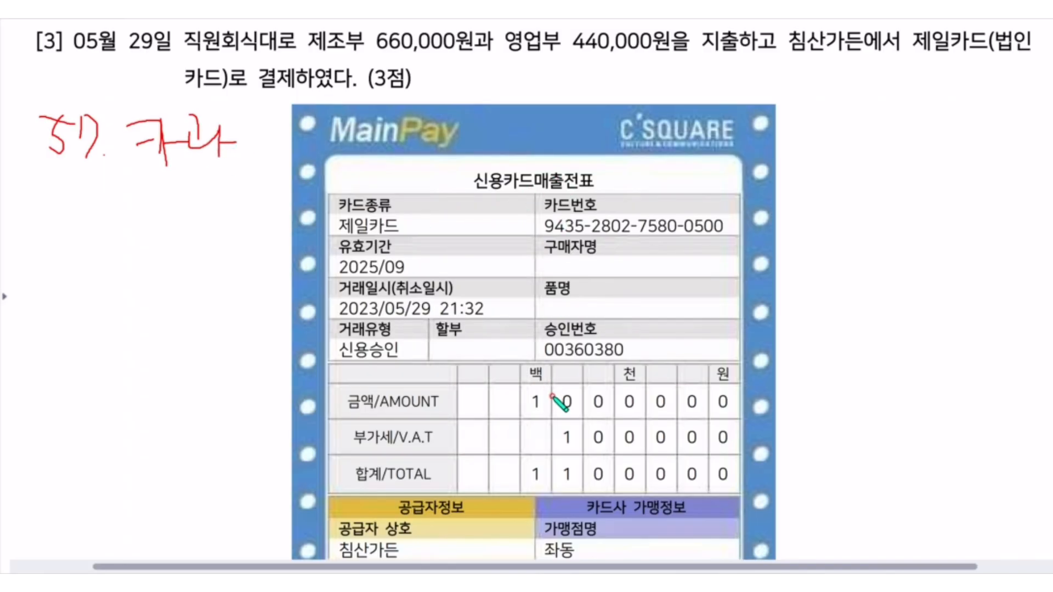
pyautogui.moveTo(628, 420)
pyautogui.mouseDown()
pyautogui.moveTo(653, 447)
pyautogui.moveTo(594, 419)
pyautogui.mouseUp()
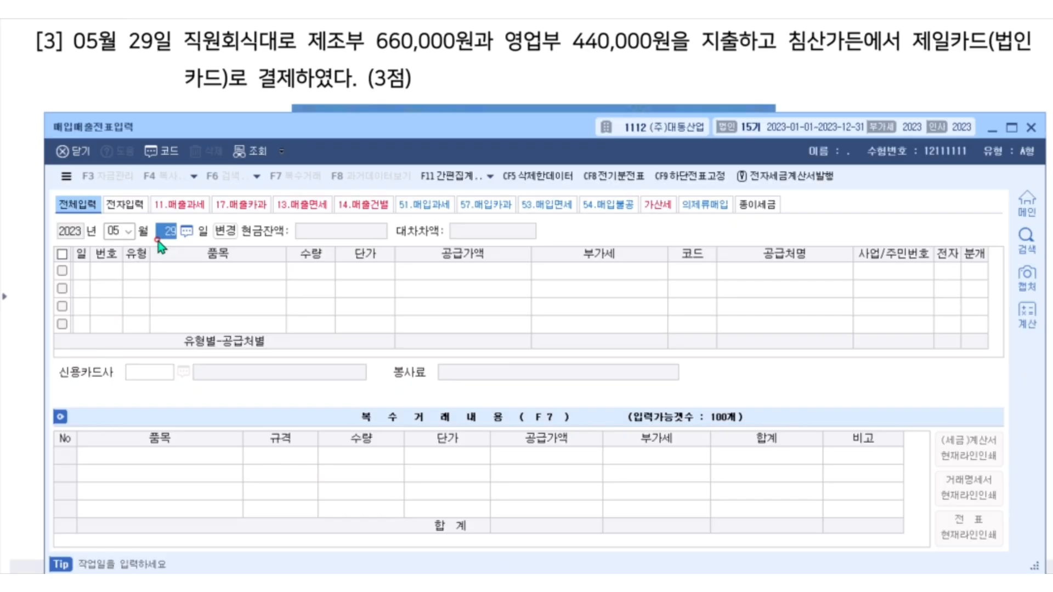
# Start the May 29 purchase entry with type 57 카과 and item 회식대, leaving quantity and unit price empty.
pyautogui.press('Return')
pyautogui.write('5')
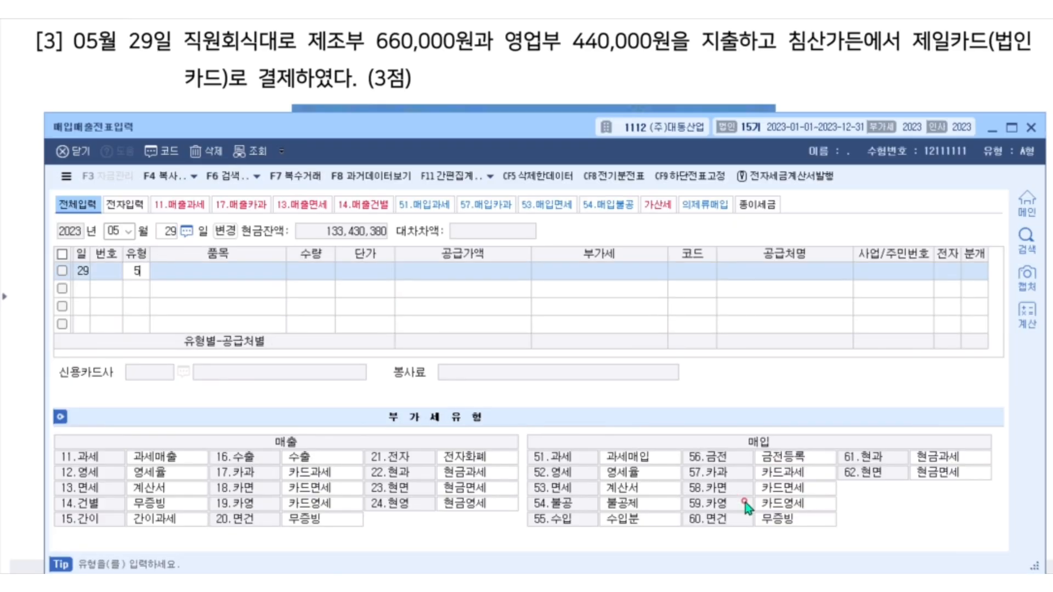
pyautogui.write('7')
pyautogui.press('Return')
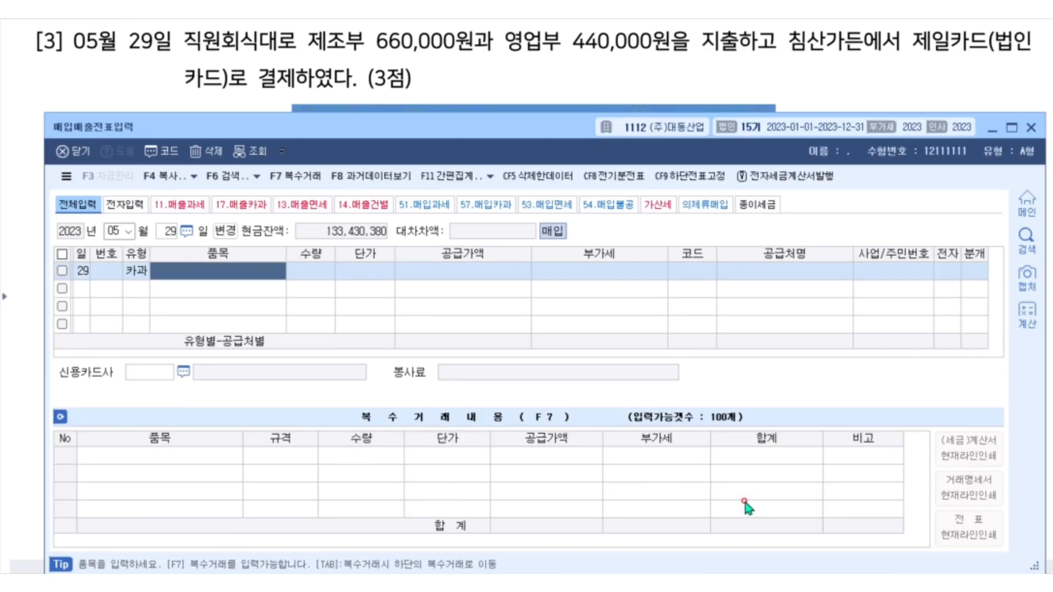
pyautogui.write('회식대')
pyautogui.press('Return')
pyautogui.press('Return')
pyautogui.press('Return')
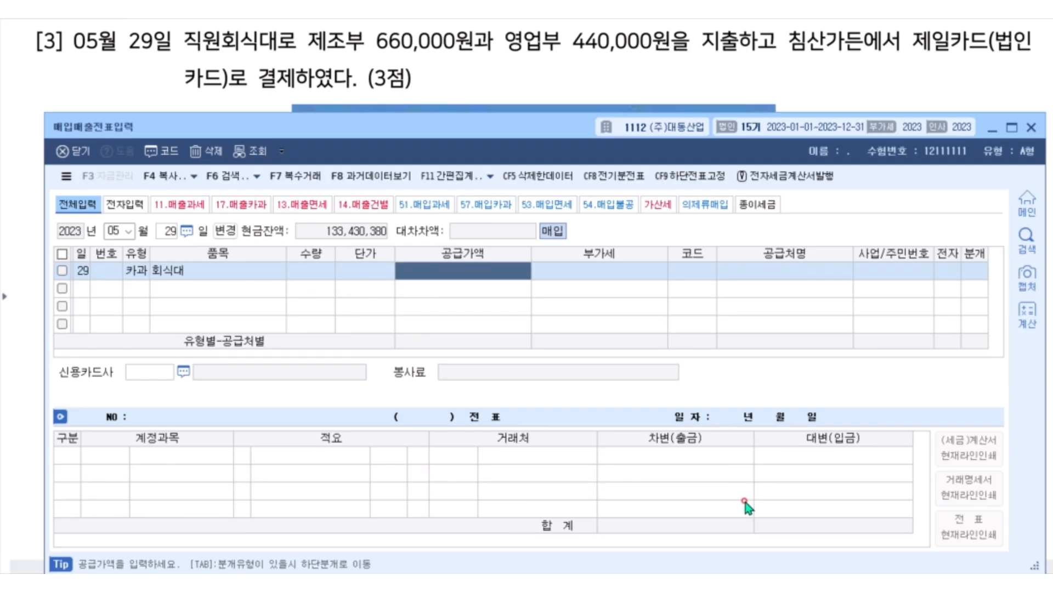
# Enter 1,100,000 as the VAT-inclusive amount and assign 침산가든 as the supplier.
pyautogui.write('1100000')
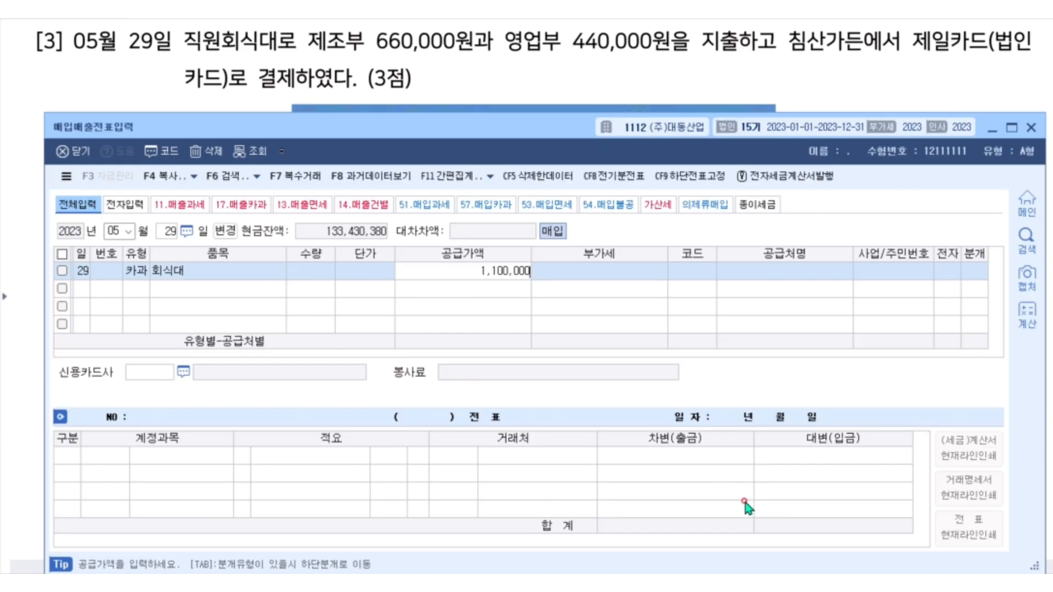
pyautogui.press('Return')
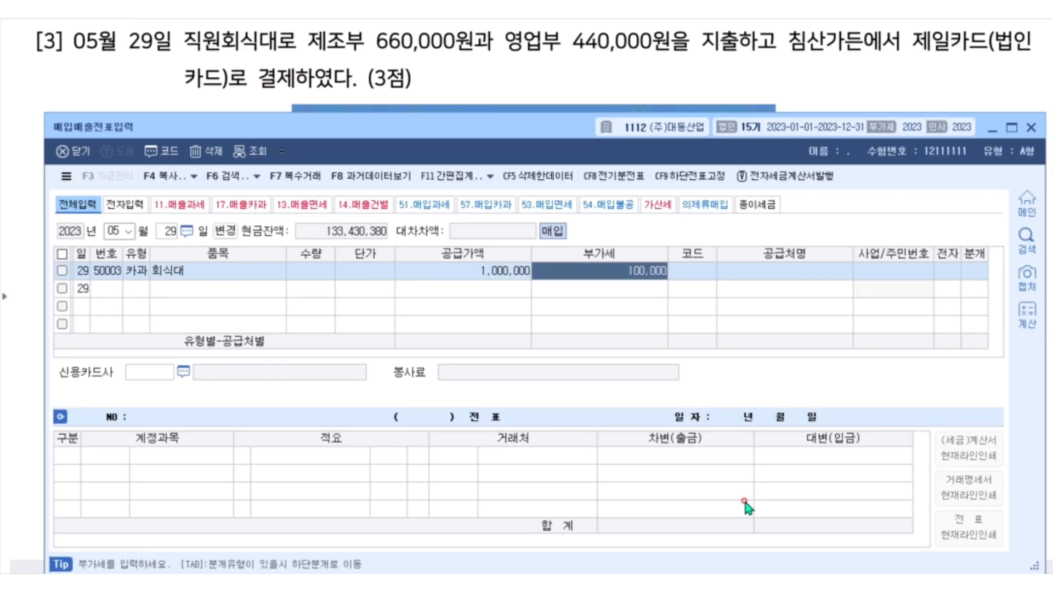
pyautogui.press('Return')
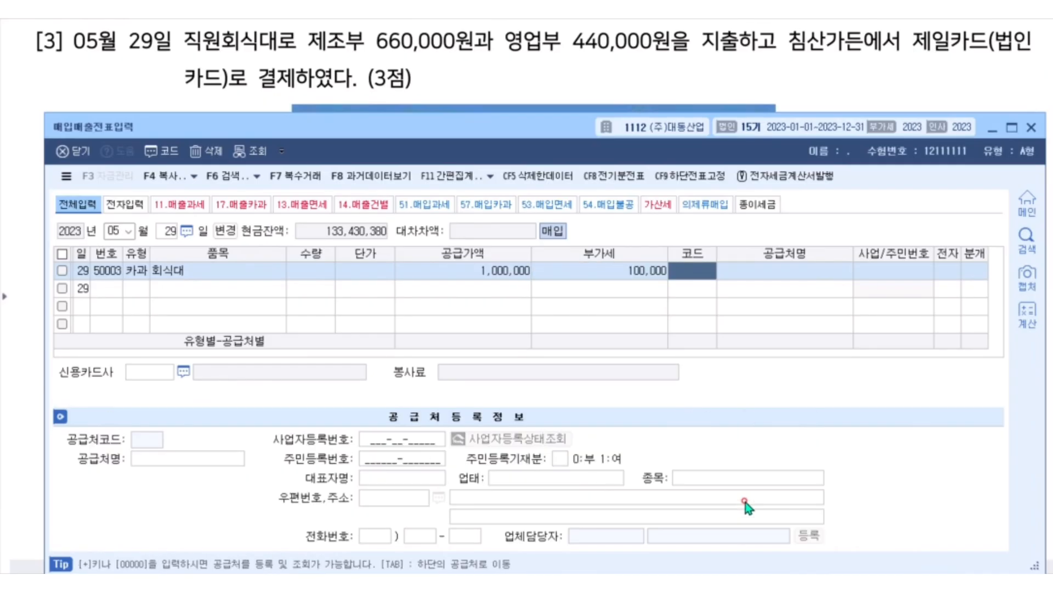
pyautogui.press('F2')
pyautogui.write('침산')
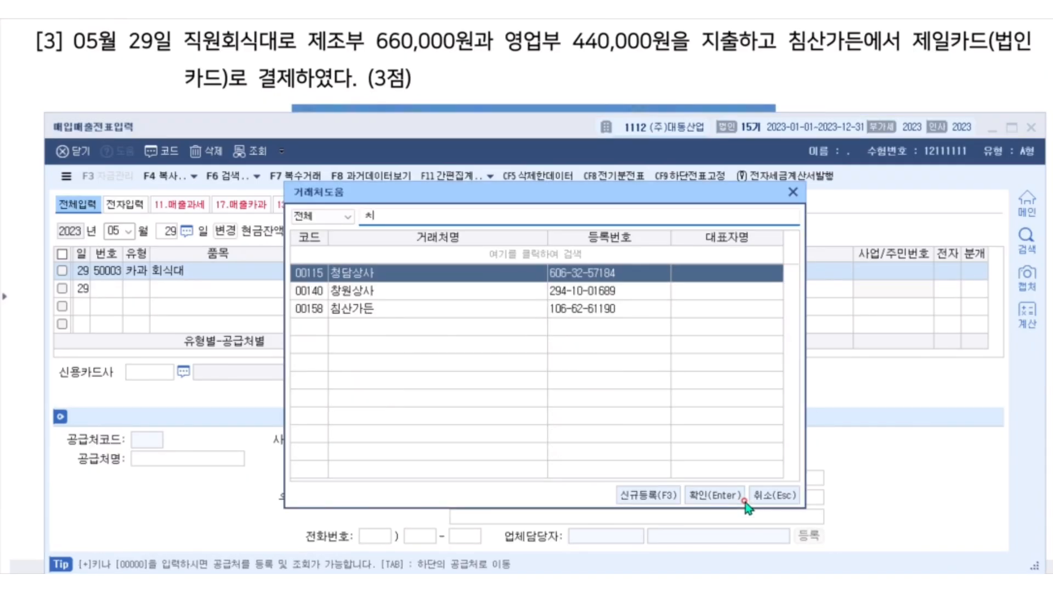
pyautogui.press('Return')
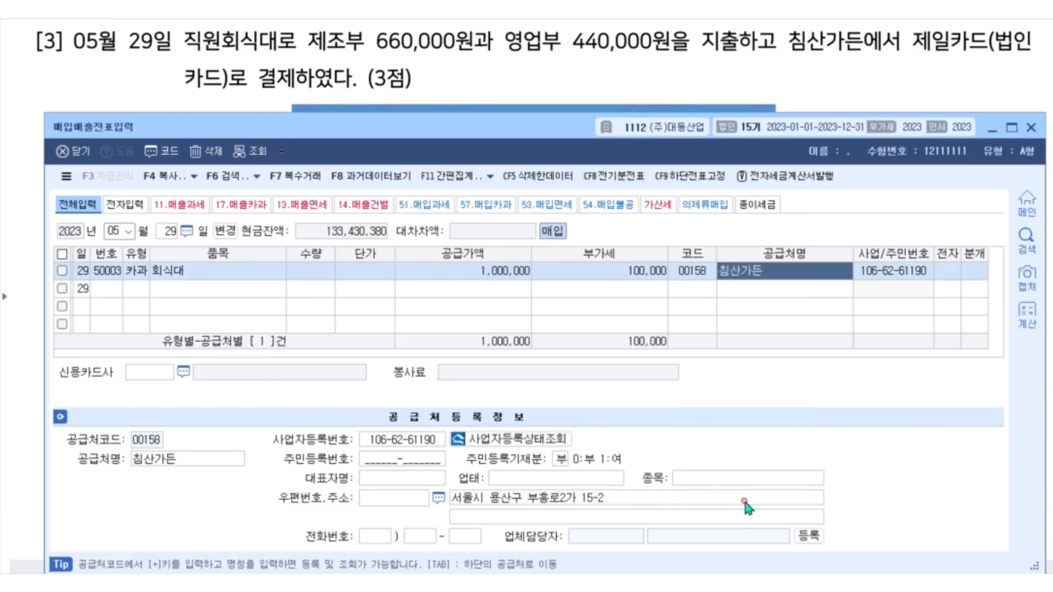
# Select 제일카드 as the credit card company, set the journal type to 4 카드 and check the partner code on the 미지급금 line.
pyautogui.press('Return')
pyautogui.press('F2')
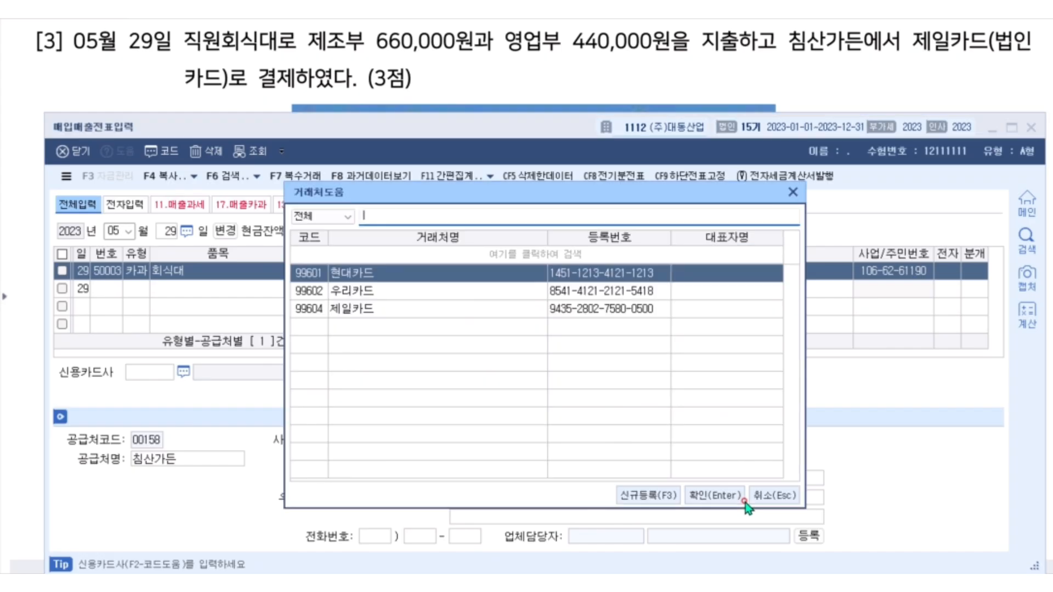
pyautogui.press('Down')
pyautogui.press('Down')
pyautogui.press('Return')
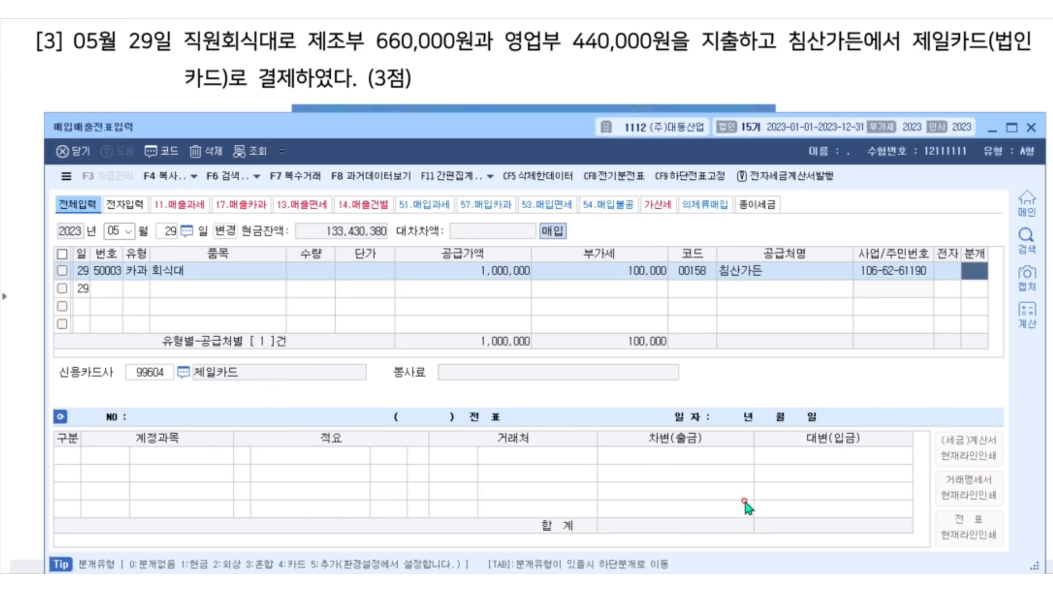
pyautogui.write('4')
pyautogui.press('Return')
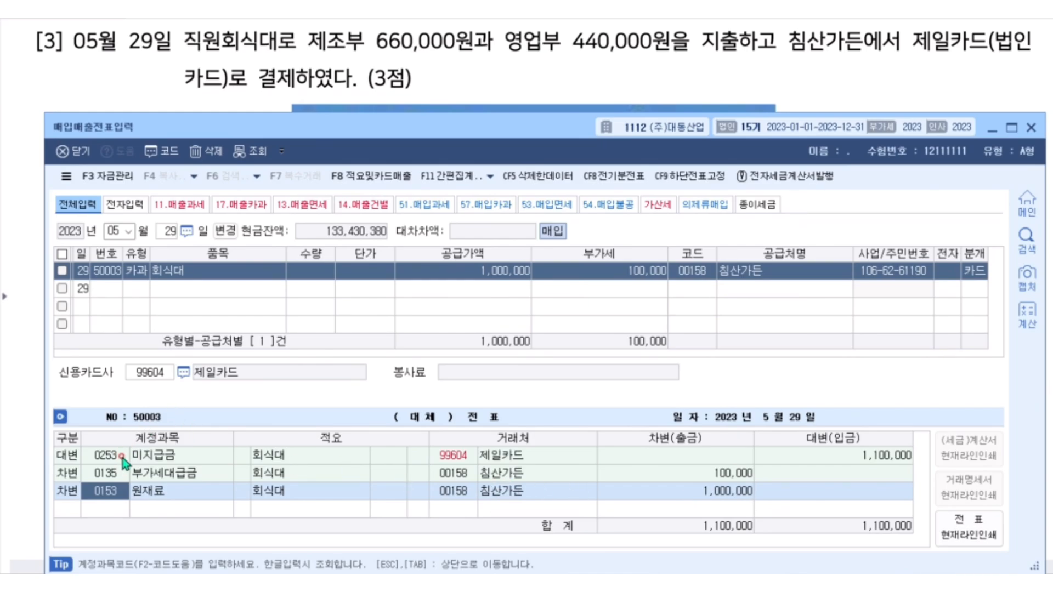
pyautogui.click(453, 456)
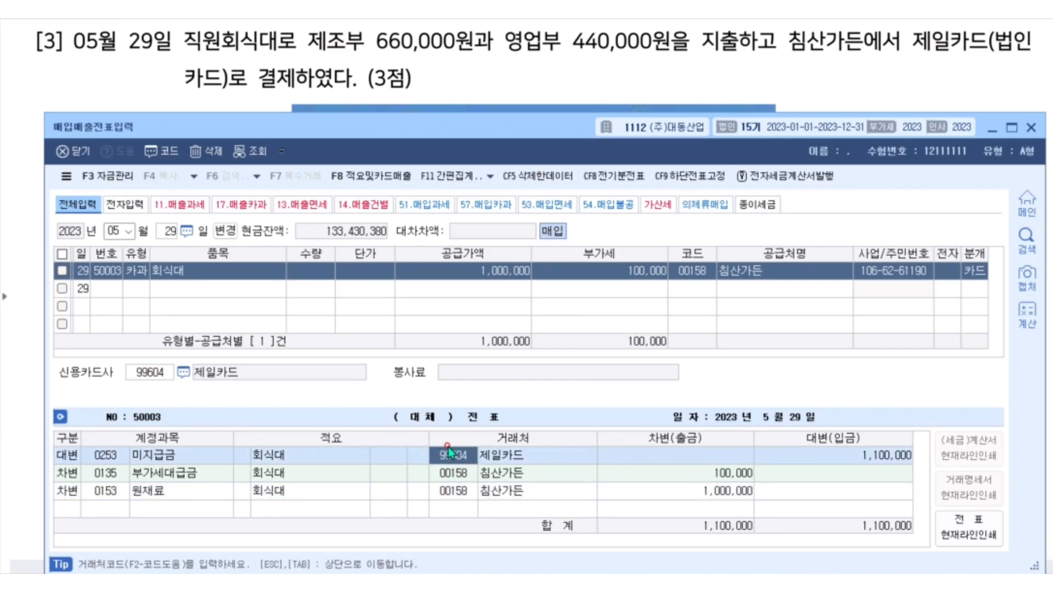
# Replace the 원재료 account with 0511 복리후생비 (제조원가) and set its debit amount to 60,000.
pyautogui.click(101, 491)
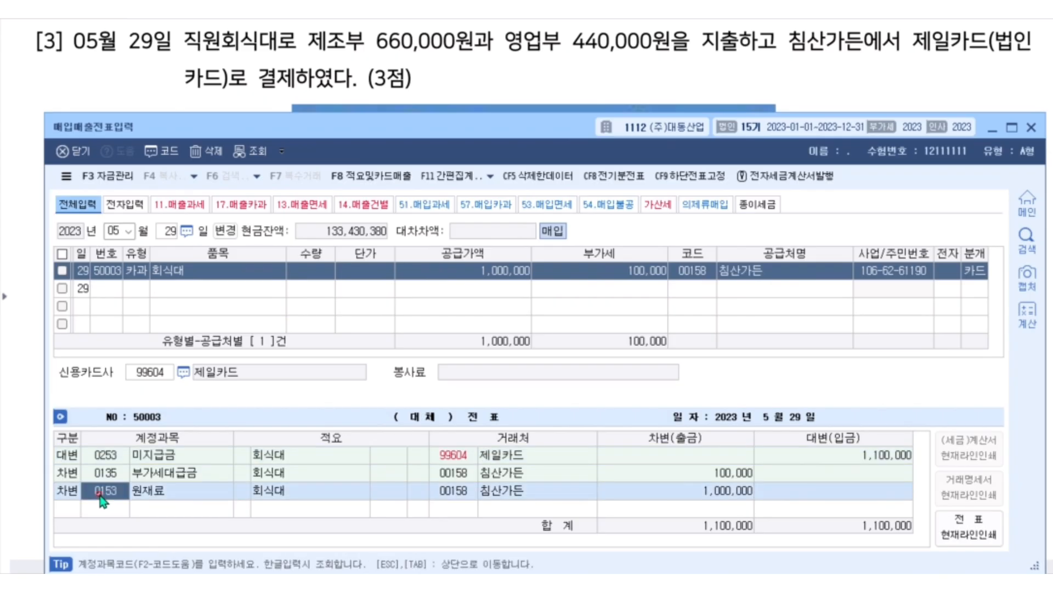
pyautogui.press('F2')
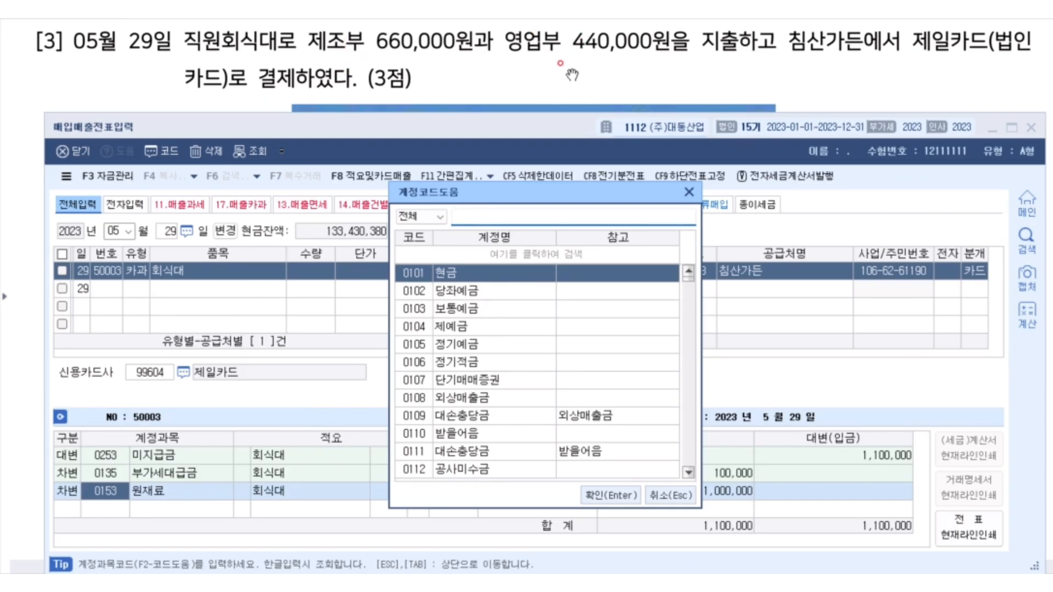
pyautogui.write('복리')
pyautogui.press('Return')
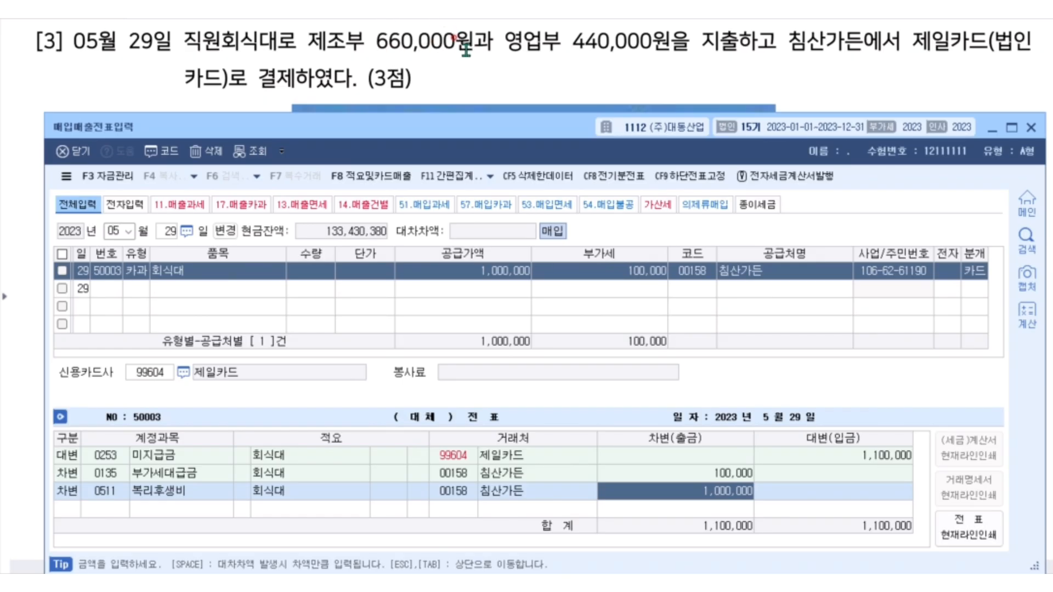
pyautogui.write('60000')
pyautogui.press('Return')
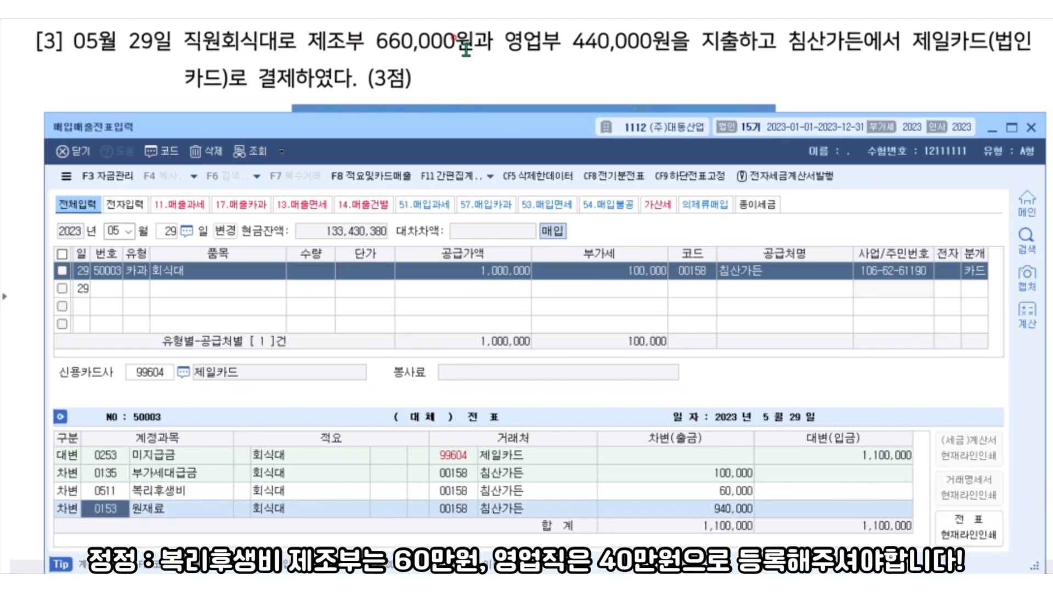
# Assign 0811 복리후생비 (판매관리비) to the remaining debit line and set its amount to 40,000.
pyautogui.write('복')
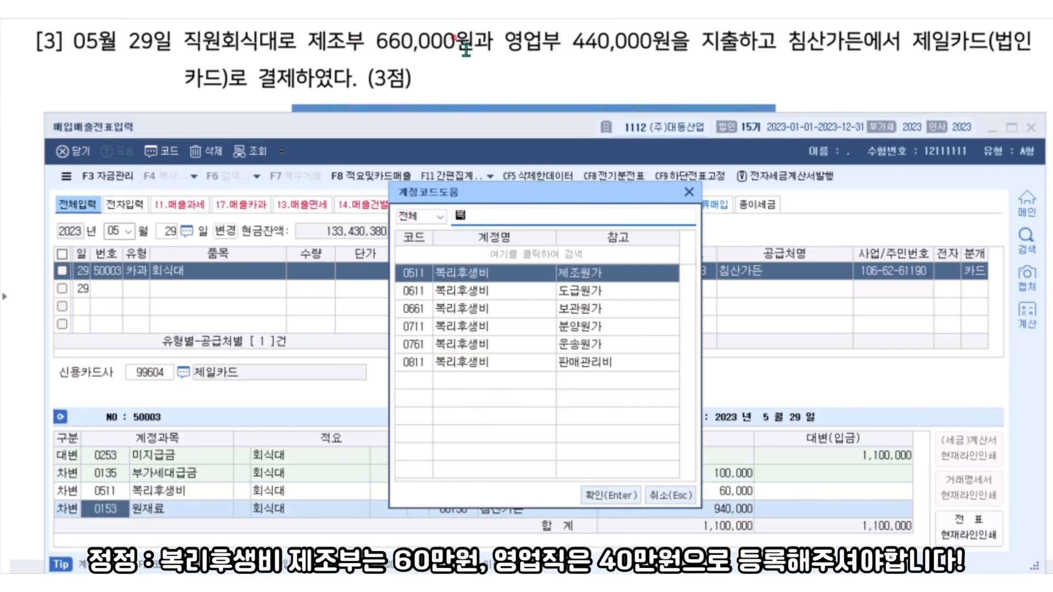
pyautogui.press('Down')
pyautogui.press('Down')
pyautogui.press('Down')
pyautogui.press('Down')
pyautogui.press('Down')
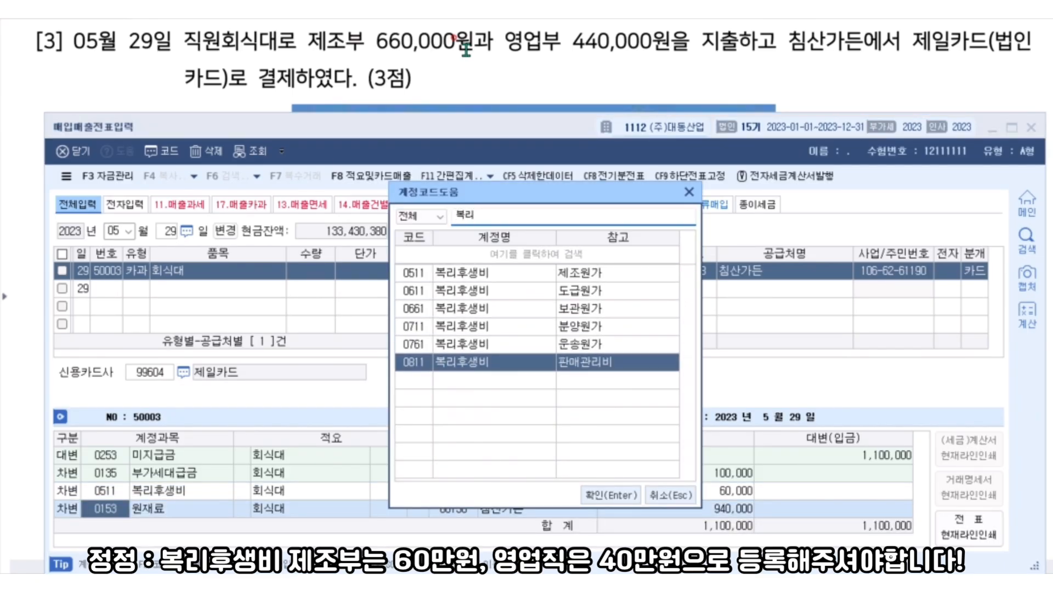
pyautogui.press('Return')
pyautogui.write('4')
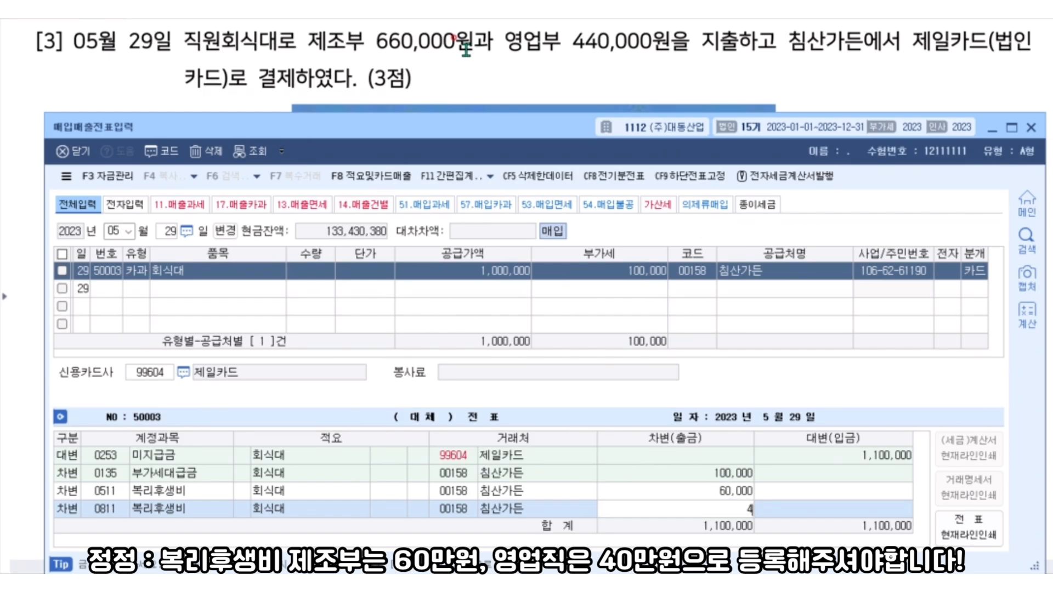
pyautogui.write('0000')
pyautogui.press('Return')
# Minimize the voucher window and bring up question [4] about the June 5 machinery purchase in the exam document.
pyautogui.click(973, 75)
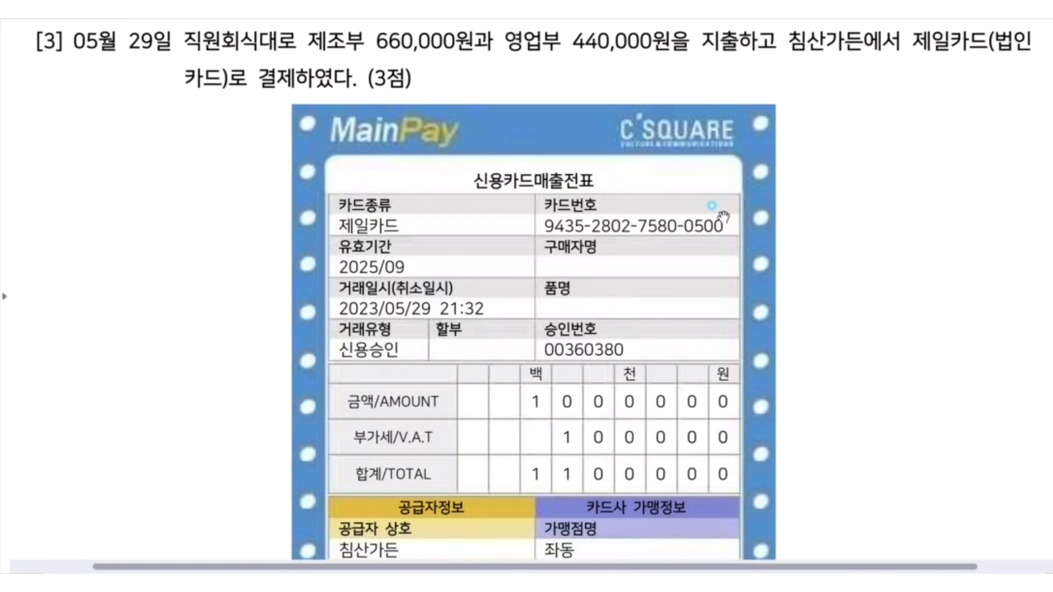
pyautogui.scroll(-3, 633, 236)
pyautogui.scroll(-10, 633, 236)
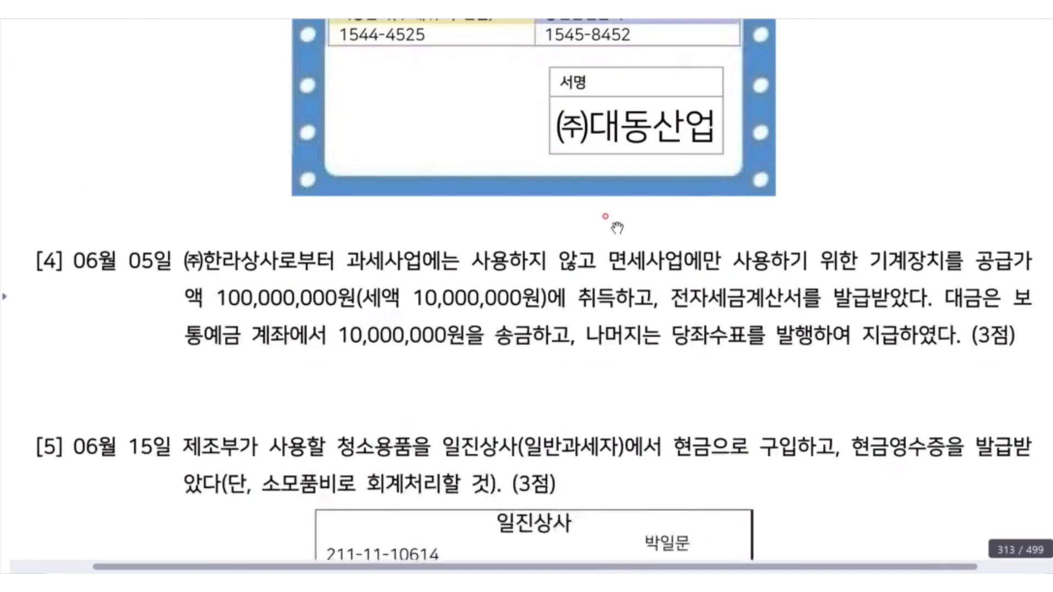
pyautogui.scroll(-5, 615, 226)
pyautogui.scroll(4, 616, 226)
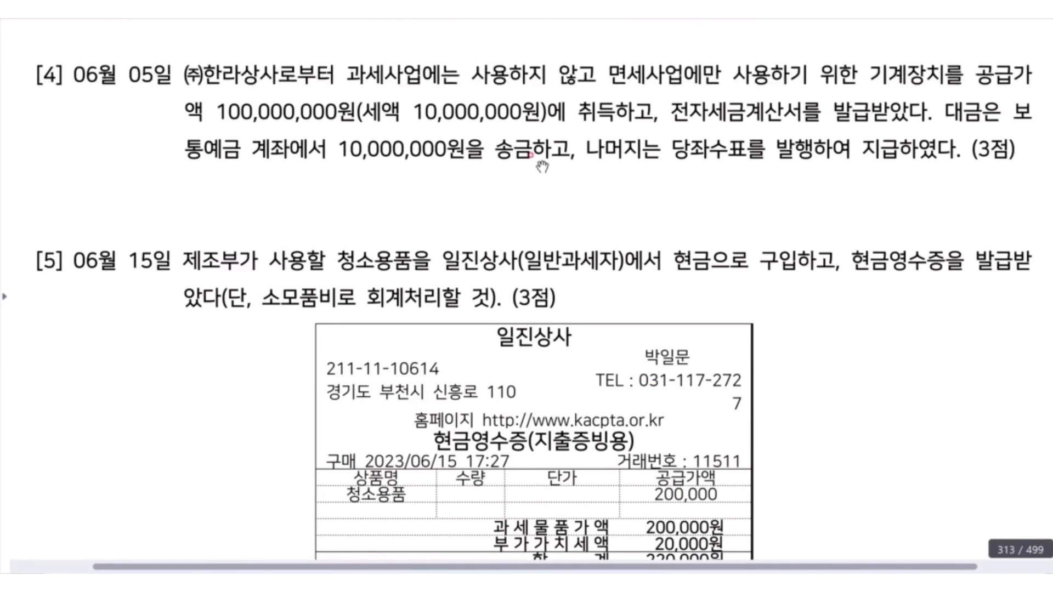
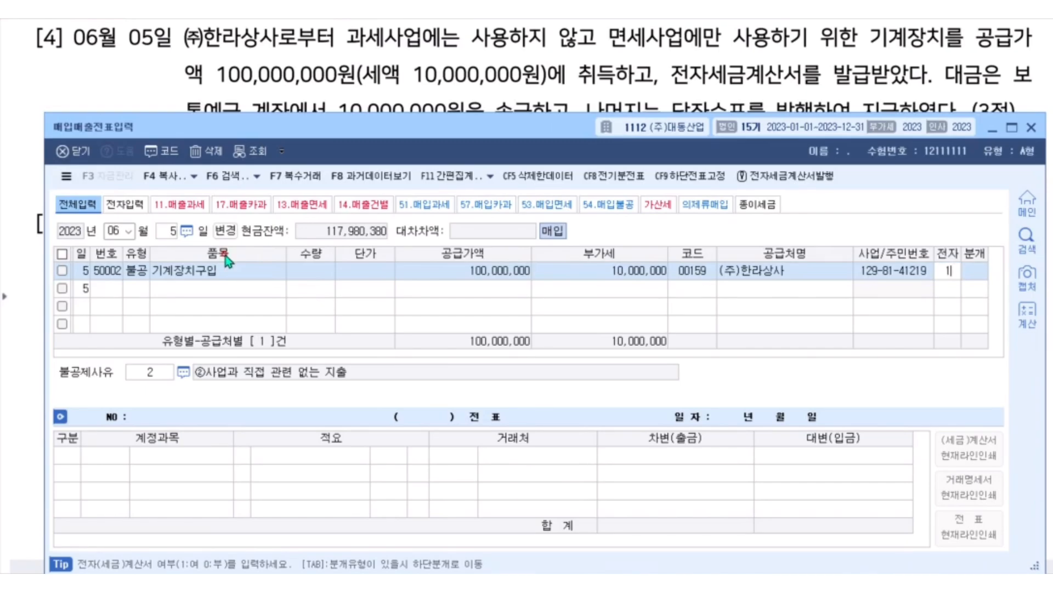
# Mark the June 5 기계장치구입 purchase as an electronic invoice and set its 불공제사유 to ⑤면세사업 관련.
pyautogui.press('Return')
pyautogui.press('F2')
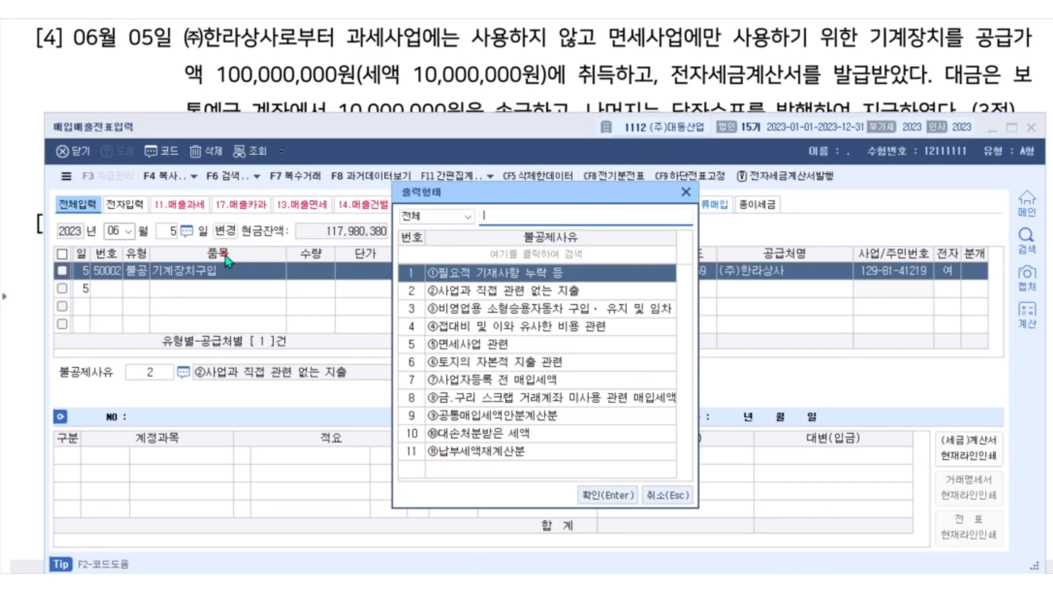
pyautogui.press('Down')
pyautogui.press('Down')
pyautogui.press('Down')
pyautogui.press('Down')
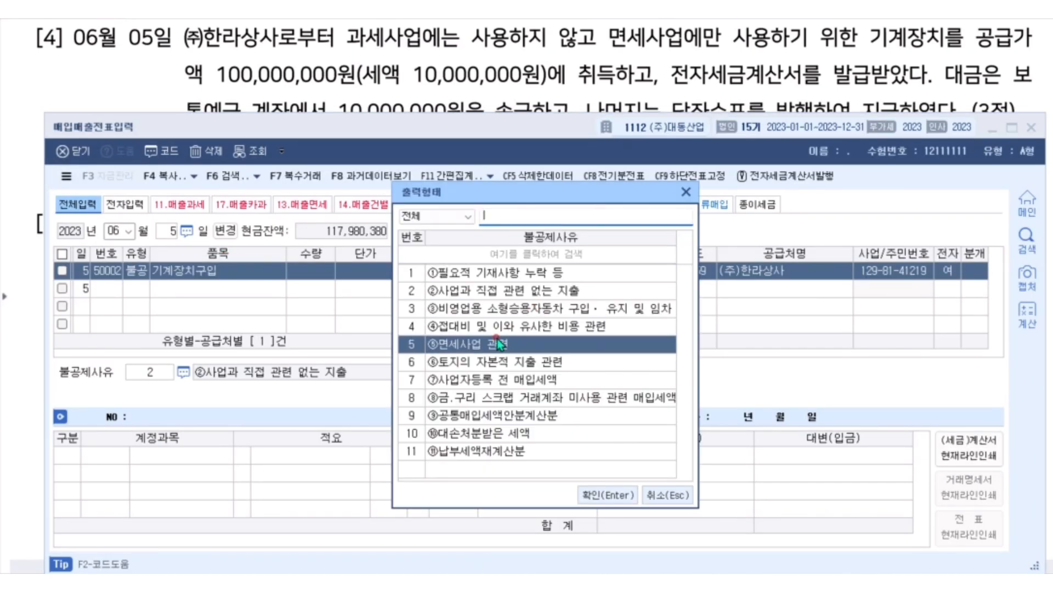
pyautogui.doubleClick(498, 343)
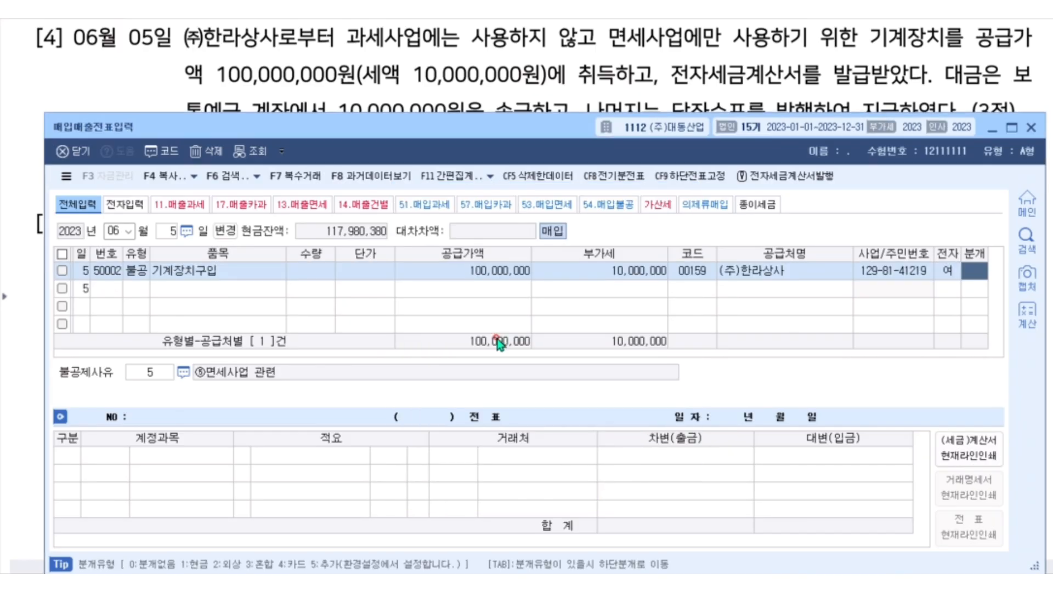
# Set the journal type to 3 혼합 and replace the 원재료 account on the debit line with 0206 기계장치.
pyautogui.write('3')
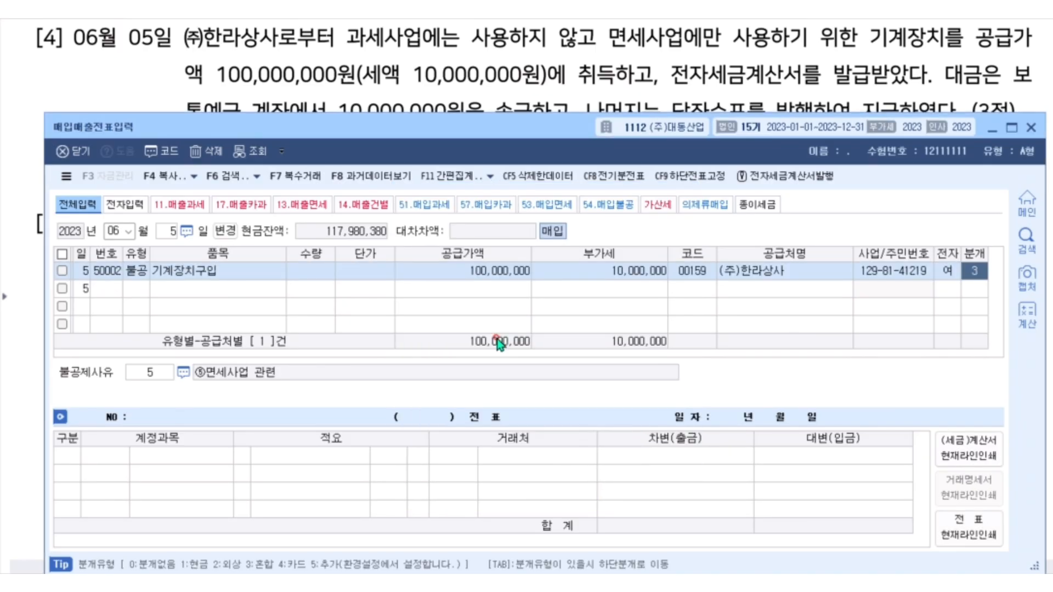
pyautogui.press('Return')
pyautogui.press('Return')
pyautogui.press('F2')
pyautogui.write('기계장치')
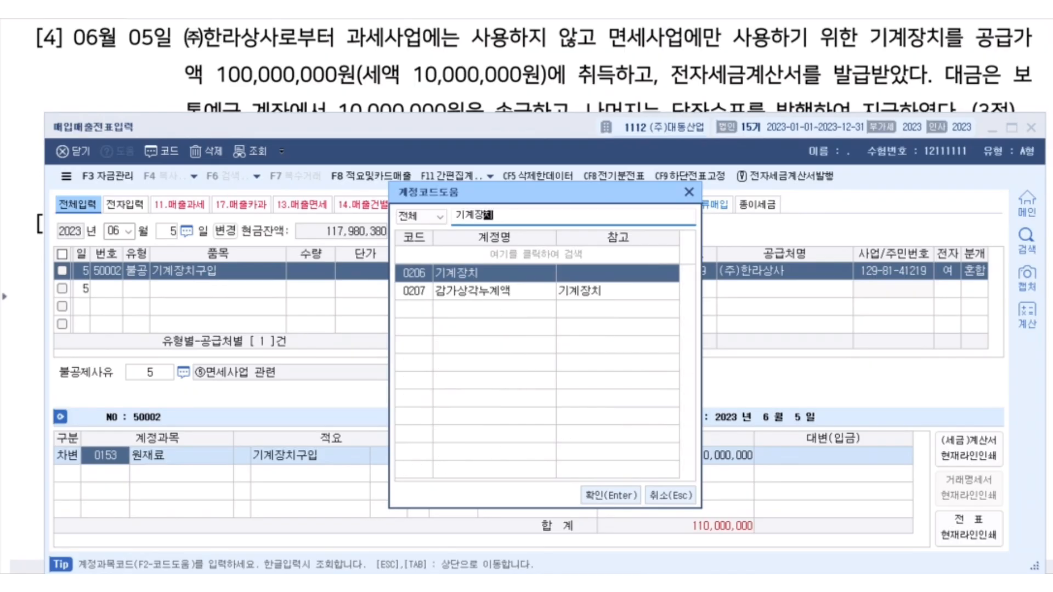
# Add a credit line for 0103 보통예금 with an amount of 10,000,000.
pyautogui.press('Return')
pyautogui.press('Down')
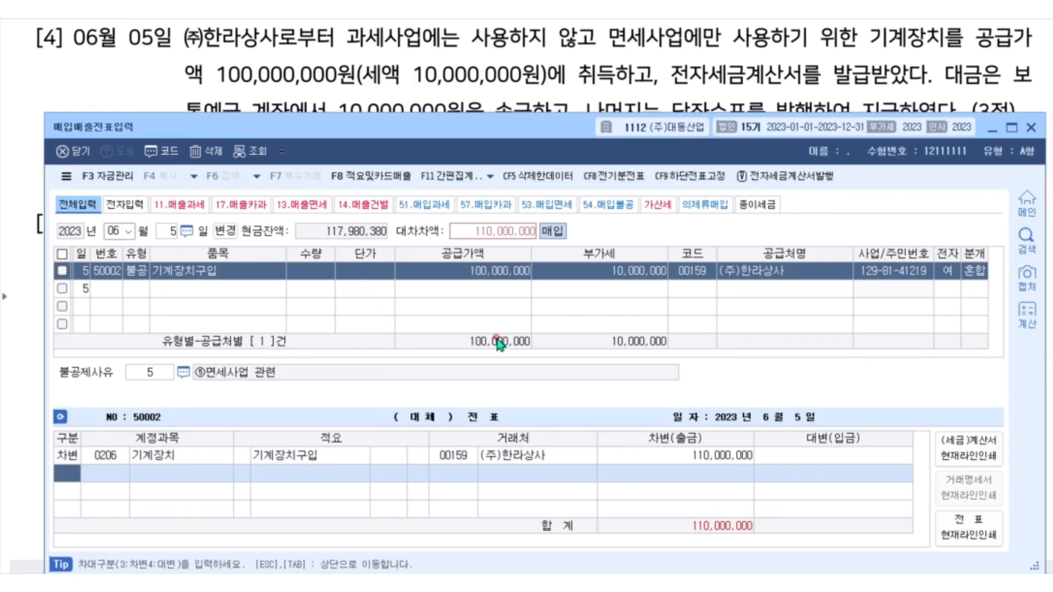
pyautogui.write('4')
pyautogui.press('Return')
pyautogui.press('F2')
pyautogui.write('보통')
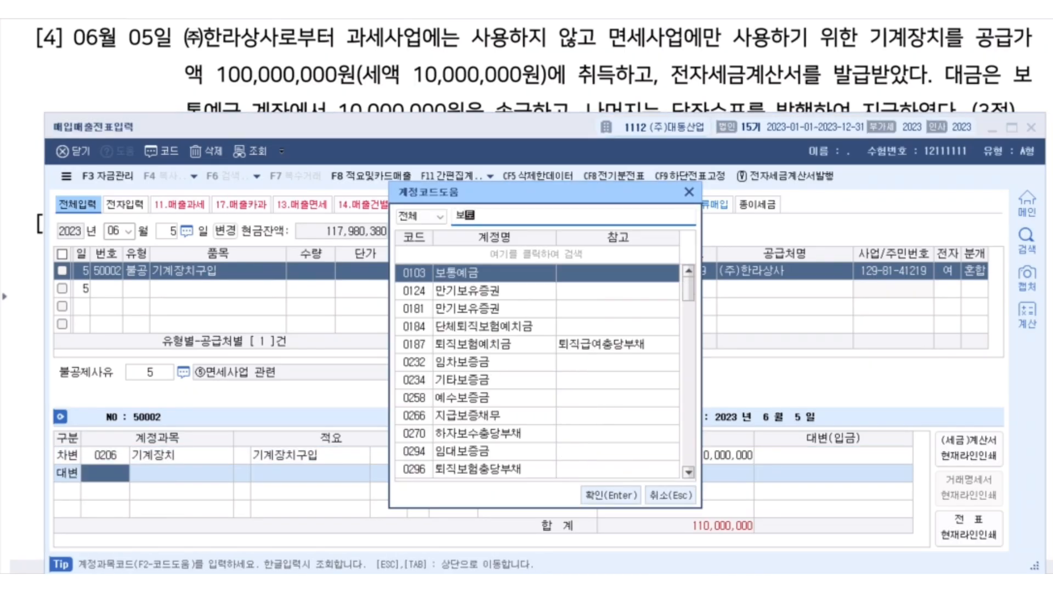
pyautogui.press('Return')
pyautogui.press('Return')
pyautogui.write('10,000,000')
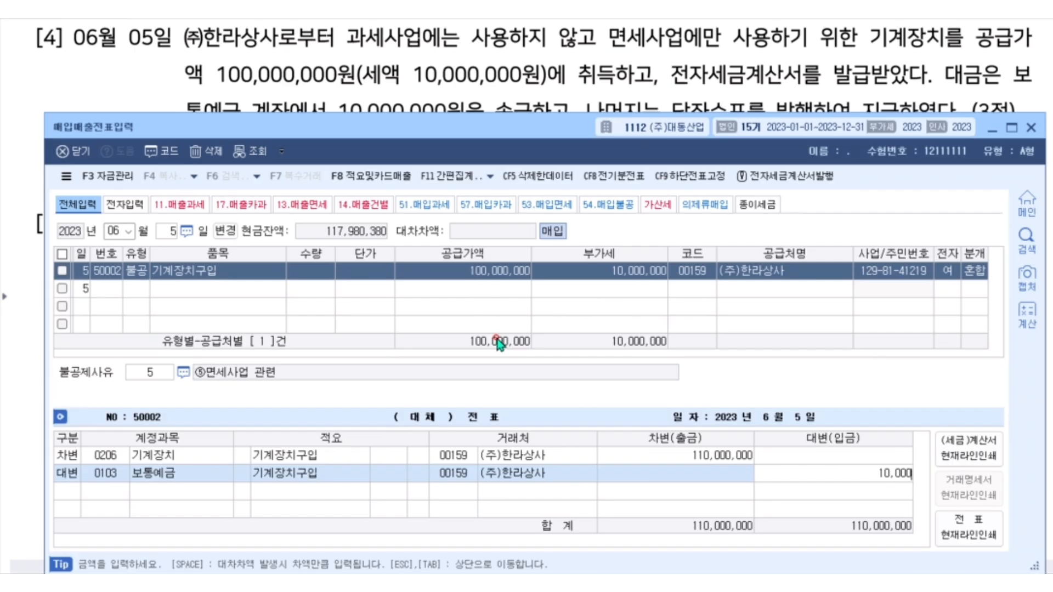
# Add a second credit line for 0102 당좌예금 covering the remaining 100,000,000.
pyautogui.press('Return')
pyautogui.write('4')
pyautogui.press('Return')
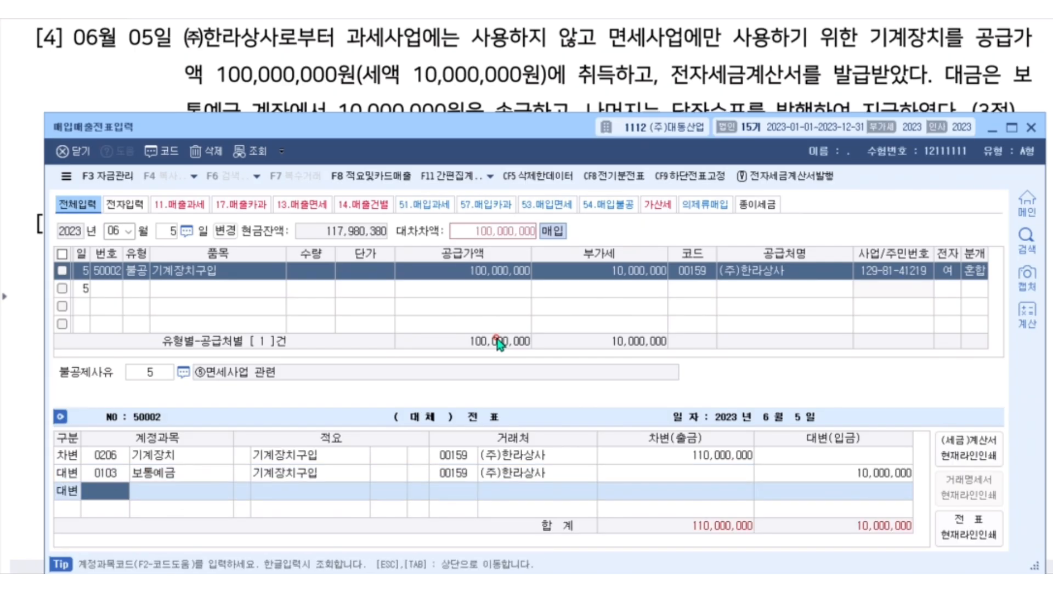
pyautogui.write('102')
pyautogui.press('Return')
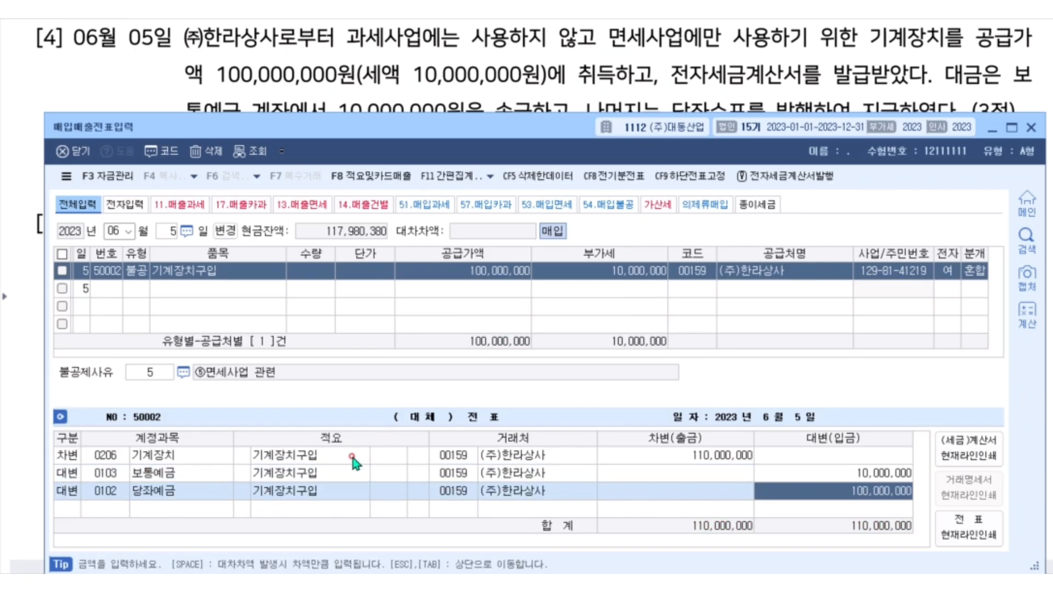
pyautogui.click(115, 492)
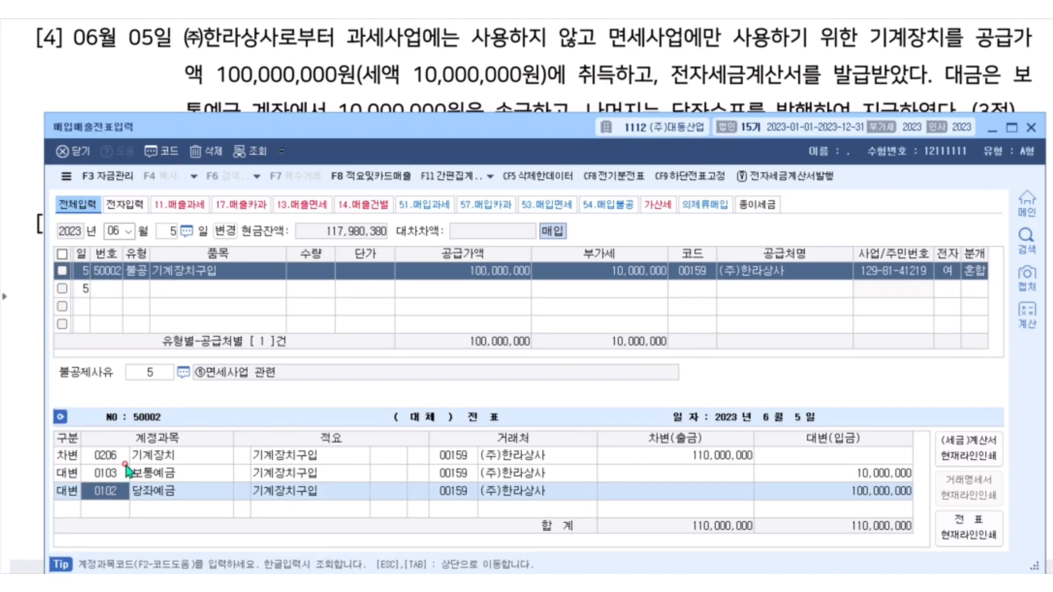
# Switch to the exam document and bring up question [5] about the June 15 cleaning supplies purchase.
pyautogui.click(258, 82)
pyautogui.scroll(-2, 263, 105)
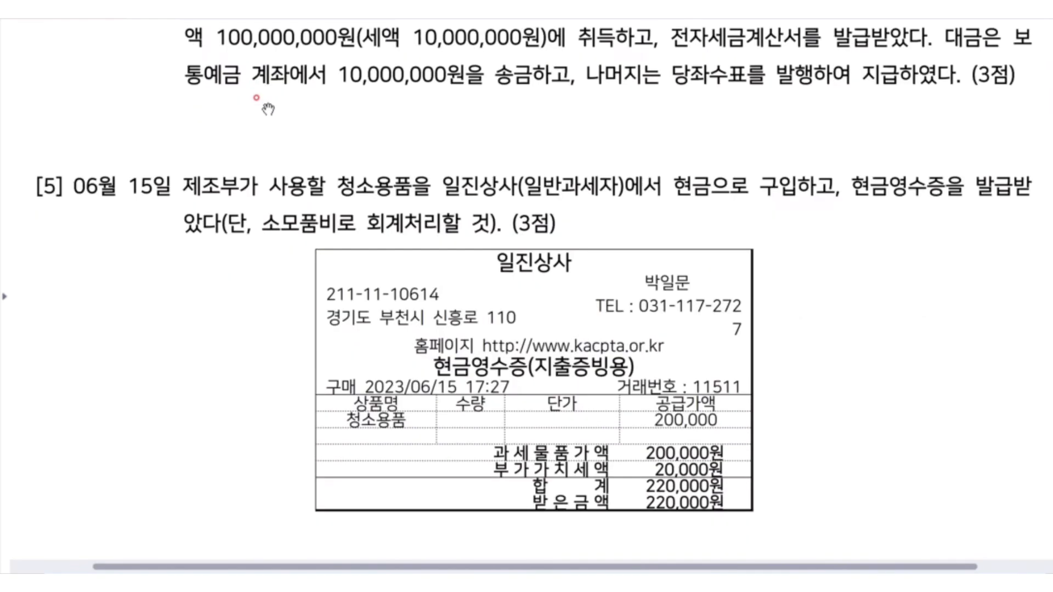
pyautogui.scroll(-2, 267, 108)
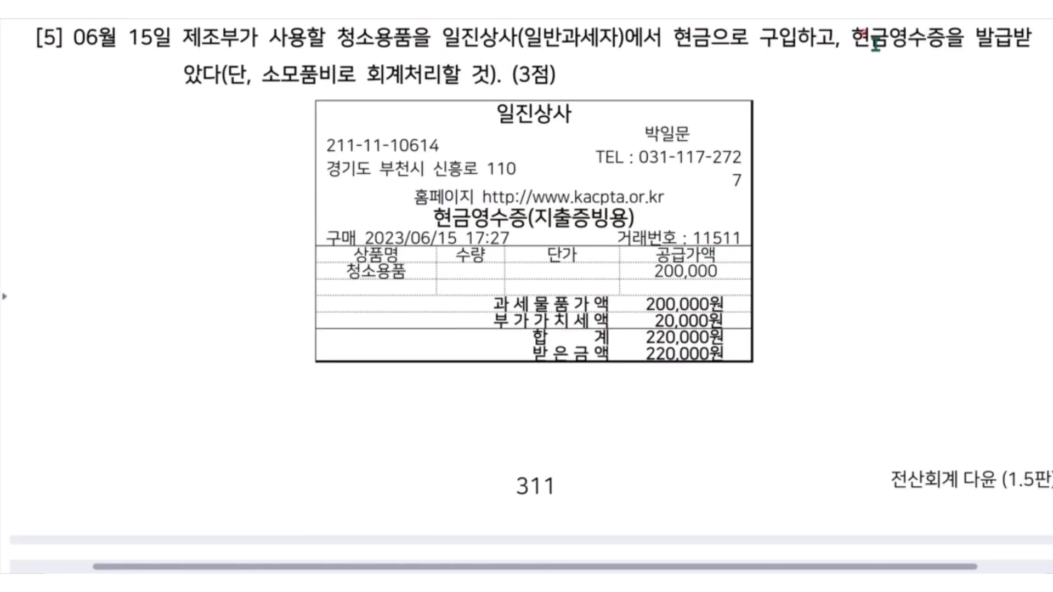
# Circle 현금영수증 and the 20,000원 VAT in question [5], write the note "61. 현과", and clear the annotations.
pyautogui.moveTo(974, 36)
pyautogui.mouseDown()
pyautogui.moveTo(954, 52)
pyautogui.moveTo(888, 55)
pyautogui.moveTo(948, 25)
pyautogui.moveTo(985, 42)
pyautogui.mouseUp()
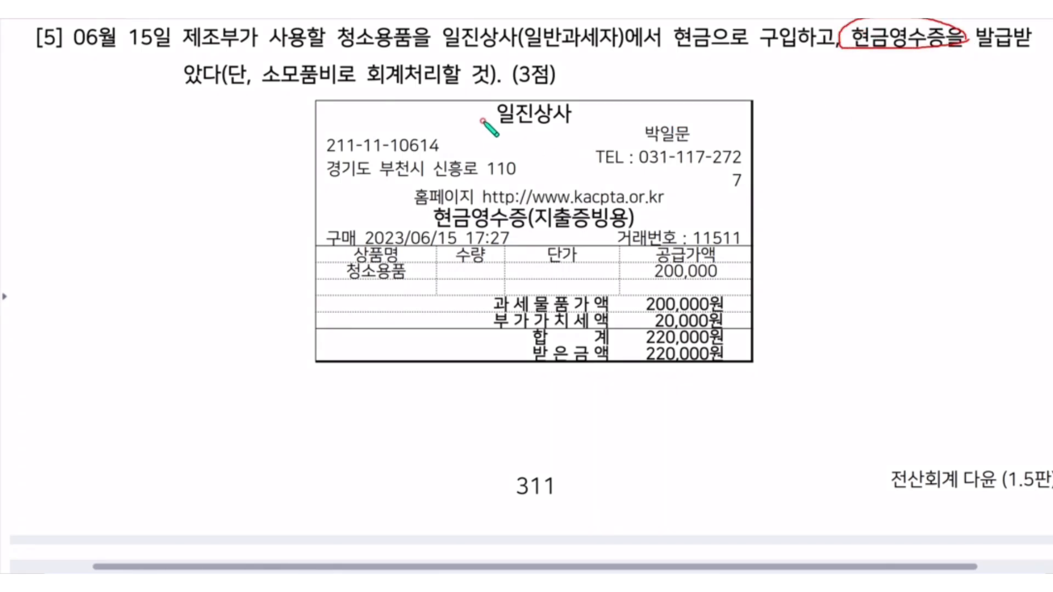
pyautogui.moveTo(737, 330)
pyautogui.mouseDown()
pyautogui.moveTo(641, 332)
pyautogui.moveTo(702, 329)
pyautogui.mouseUp()
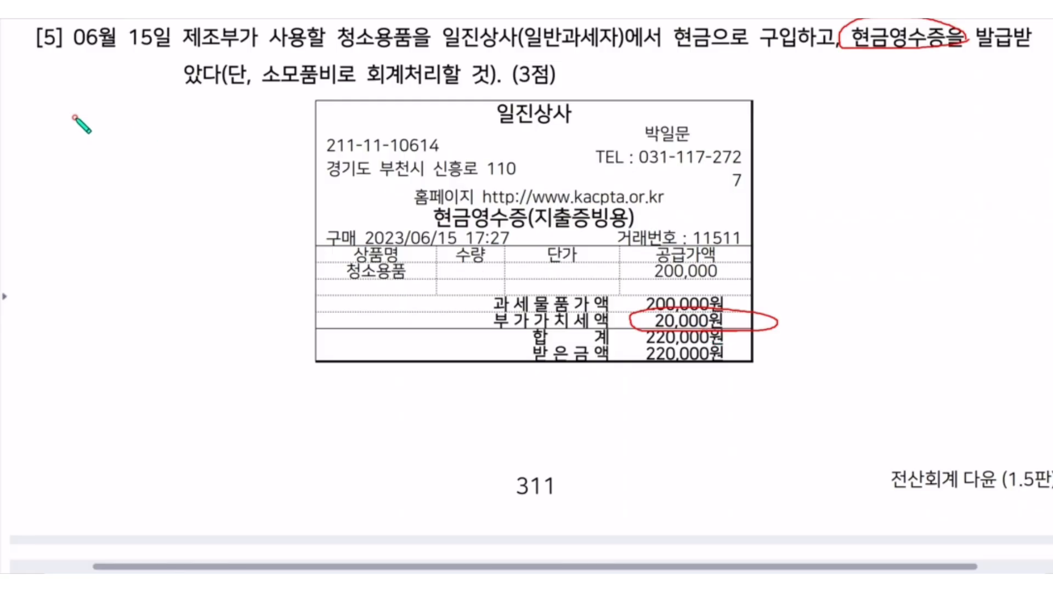
pyautogui.moveTo(75, 116)
pyautogui.mouseDown()
pyautogui.moveTo(44, 146)
pyautogui.moveTo(60, 149)
pyautogui.mouseUp()
pyautogui.moveTo(89, 122); pyautogui.dragTo(81, 151)
pyautogui.click(89, 162)
pyautogui.moveTo(108, 111)
pyautogui.mouseDown()
pyautogui.moveTo(195, 152)
pyautogui.moveTo(222, 134)
pyautogui.mouseUp()
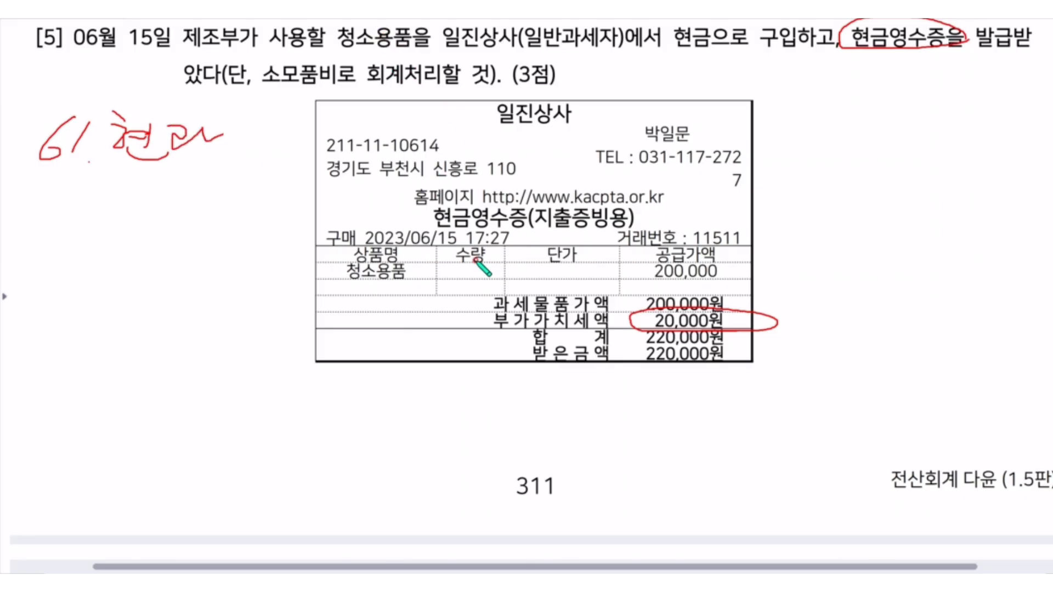
pyautogui.press('Escape')
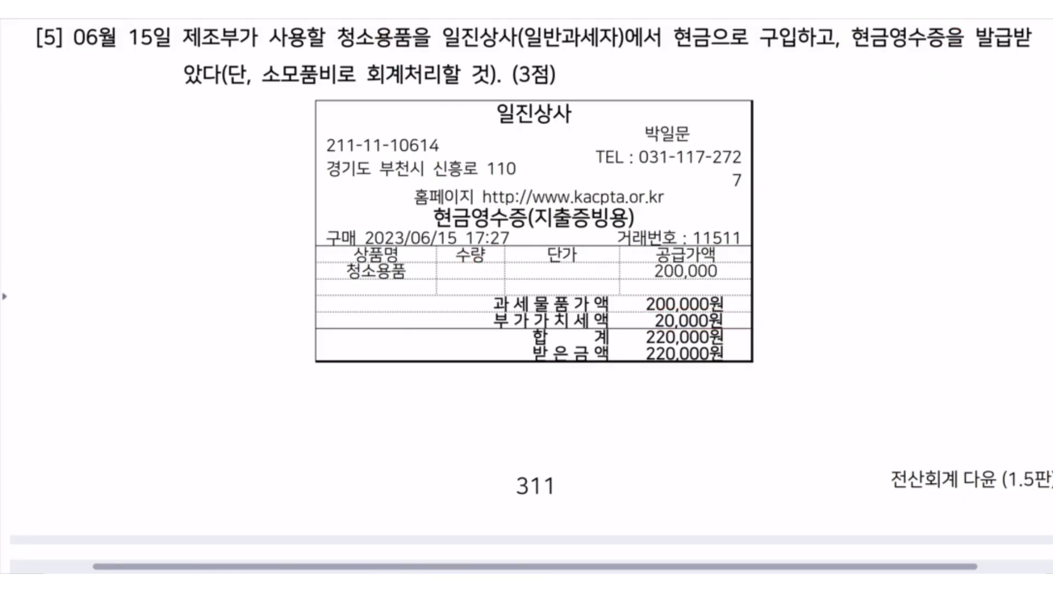
# Return to the 매입매출전표입력 window and start a June 15 voucher with type 61 현과.
pyautogui.hotkey('alt', 'Tab')
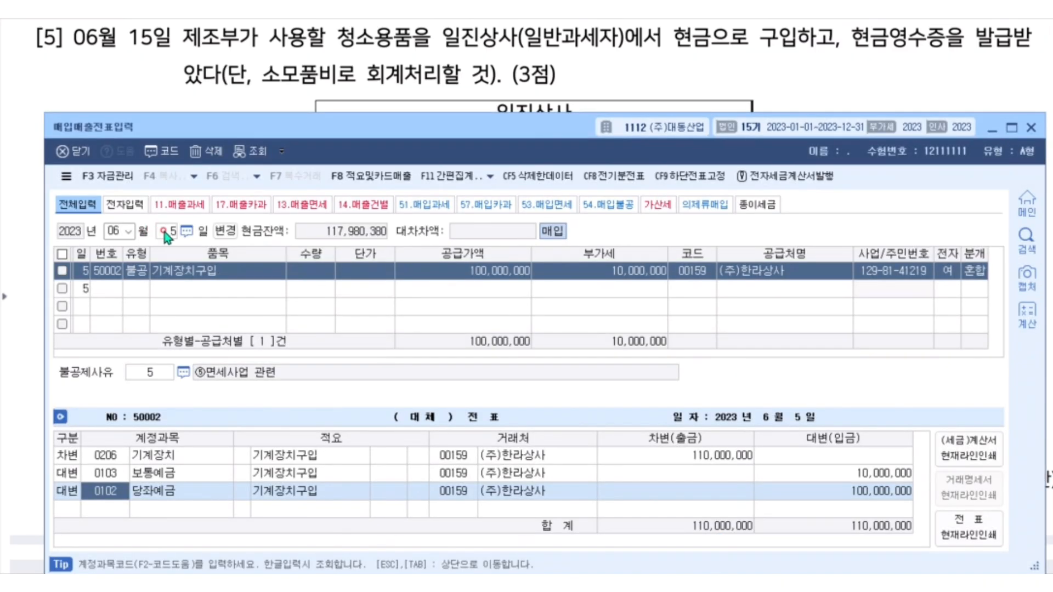
pyautogui.click(165, 231)
pyautogui.write('15')
pyautogui.press('Return')
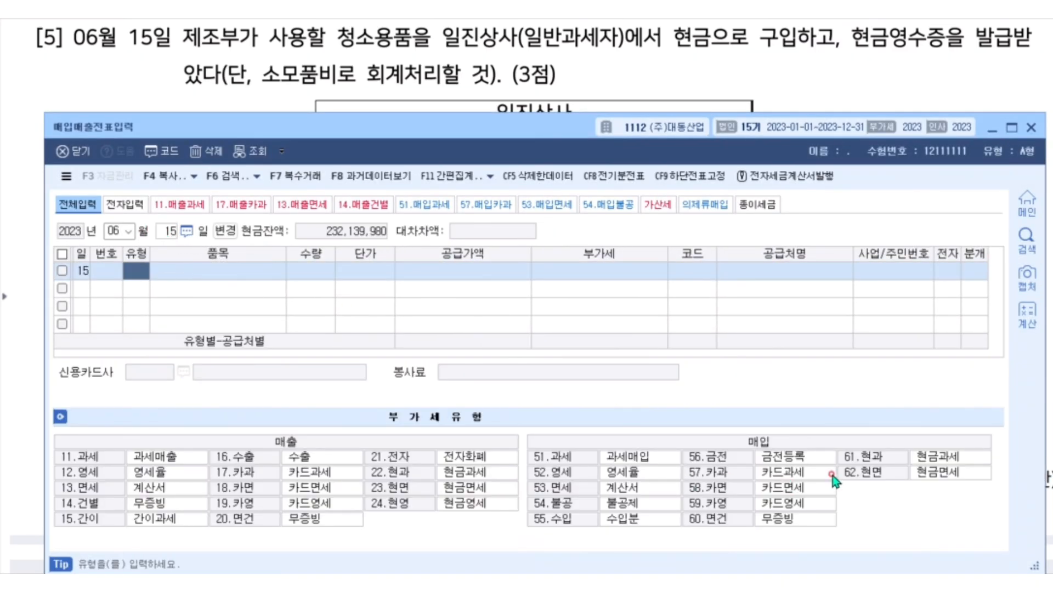
pyautogui.write('61')
pyautogui.press('Return')
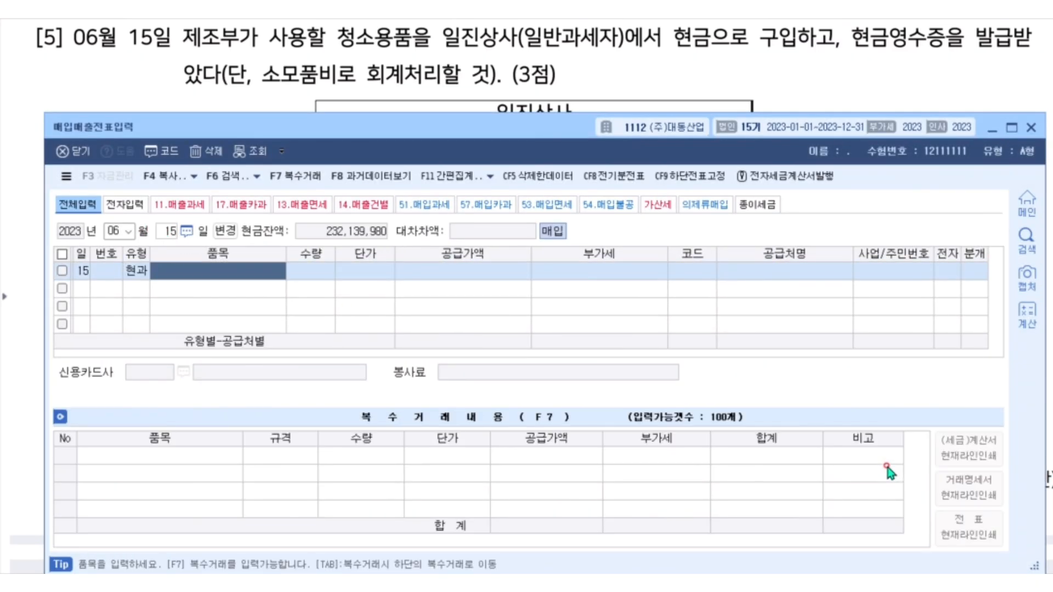
# Enter 소모품비 as the item of the June 15 voucher and 220,000, the receipt total including VAT, as its 공급가액.
pyautogui.write('소모품비')
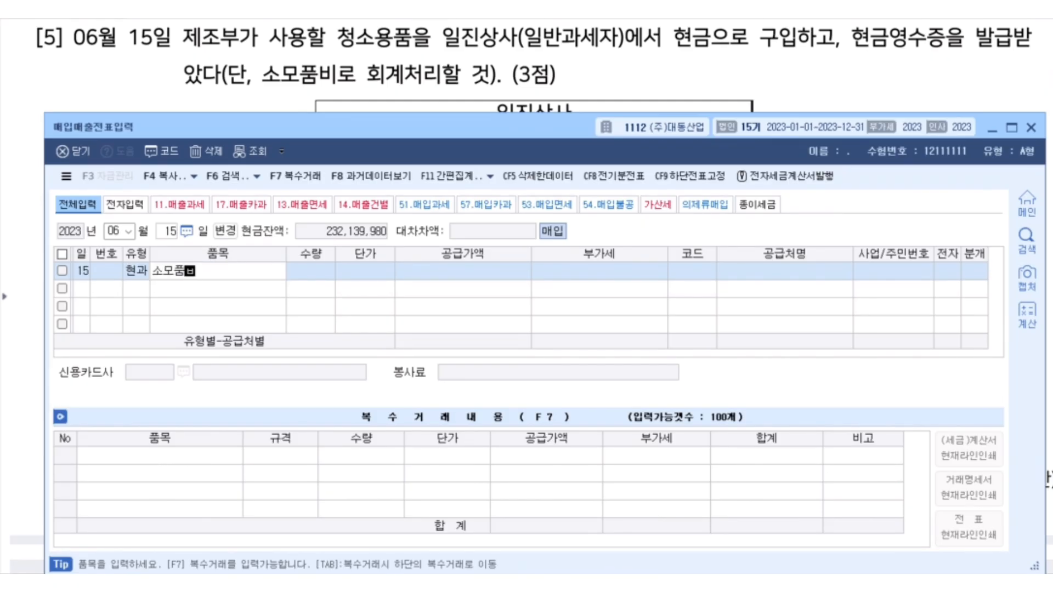
pyautogui.press('Return')
pyautogui.press('Return')
pyautogui.press('Return')
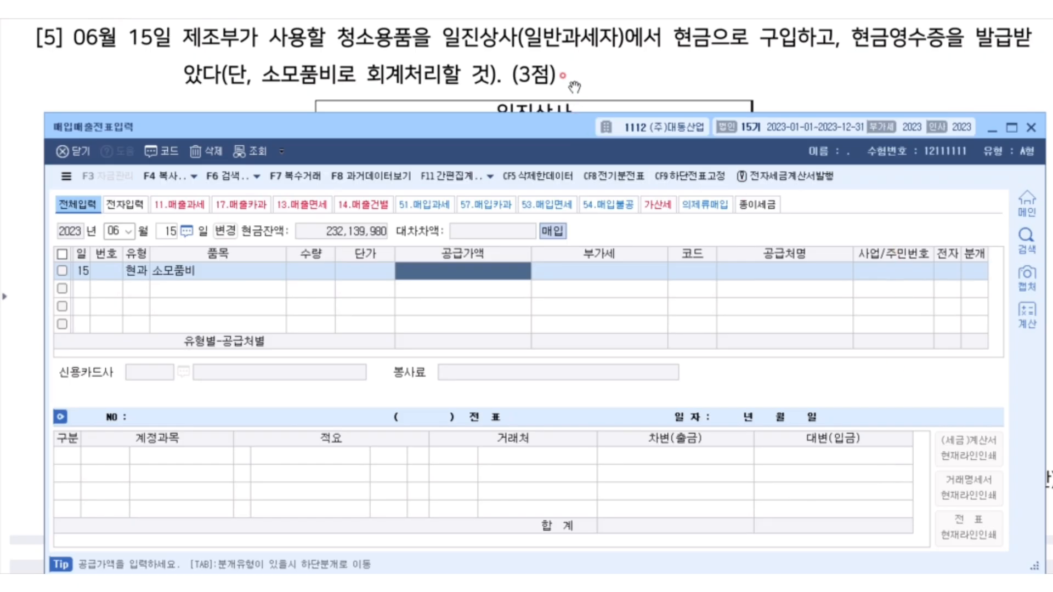
pyautogui.scroll(-5, 568, 86)
pyautogui.scroll(-5, 563, 86)
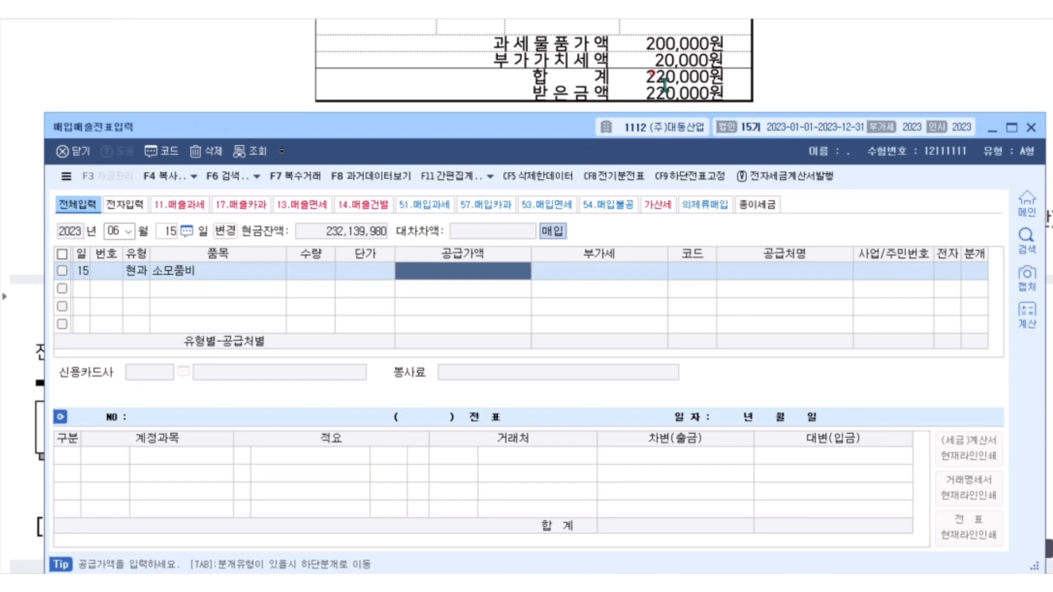
pyautogui.write('220')
pyautogui.press('+')
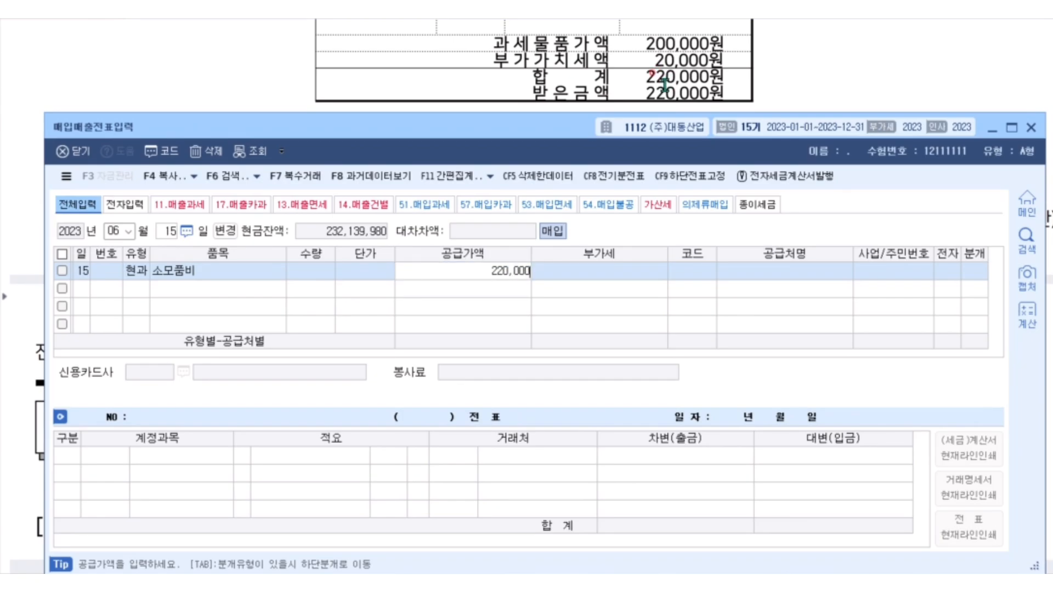
pyautogui.press('Return')
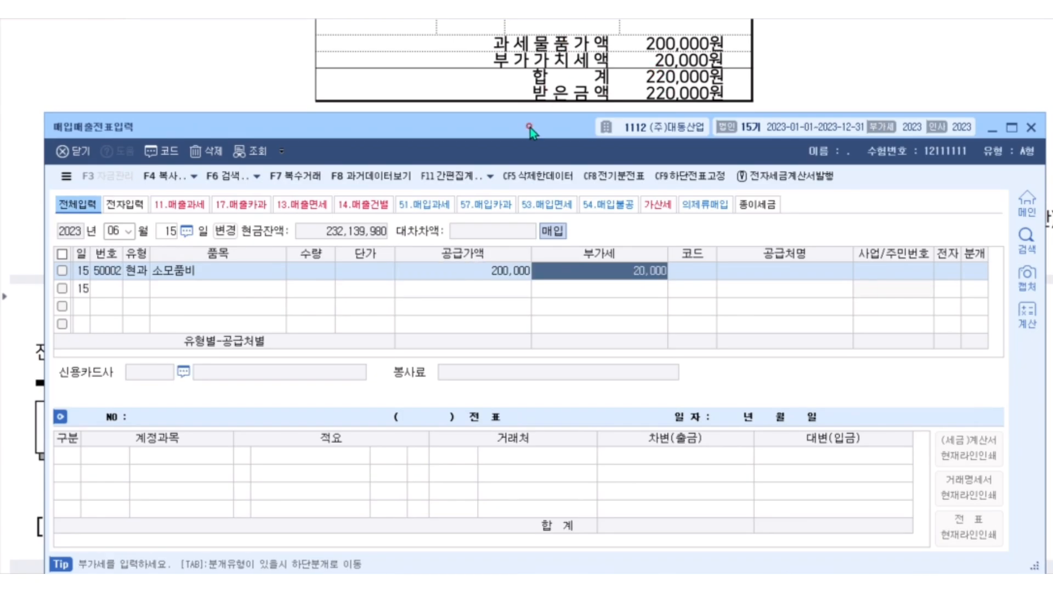
# Look up 일진 in the partner list and assign 00161 일진상사 as the supplier of the June 15 voucher.
pyautogui.scroll(10, 538, 82)
pyautogui.scroll(1, 543, 74)
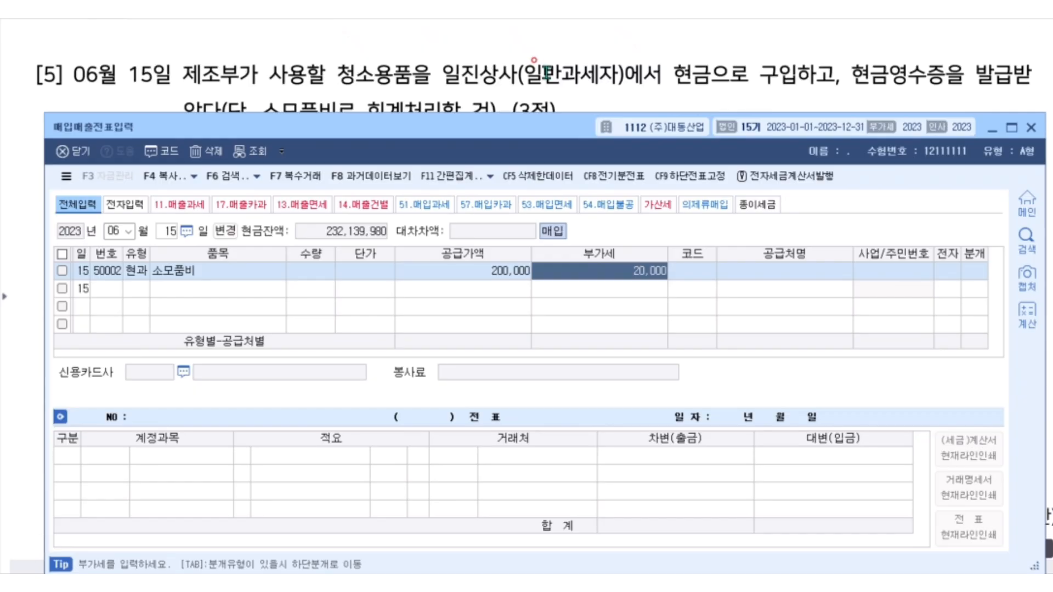
pyautogui.scroll(-1, 546, 73)
pyautogui.press('Return')
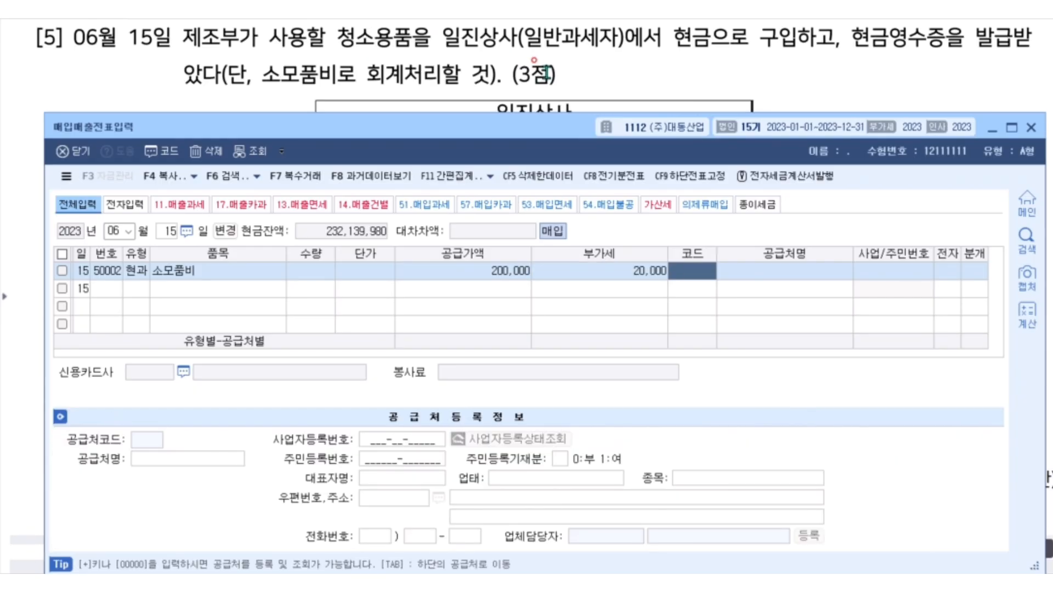
pyautogui.press('F2')
pyautogui.write('일진상사')
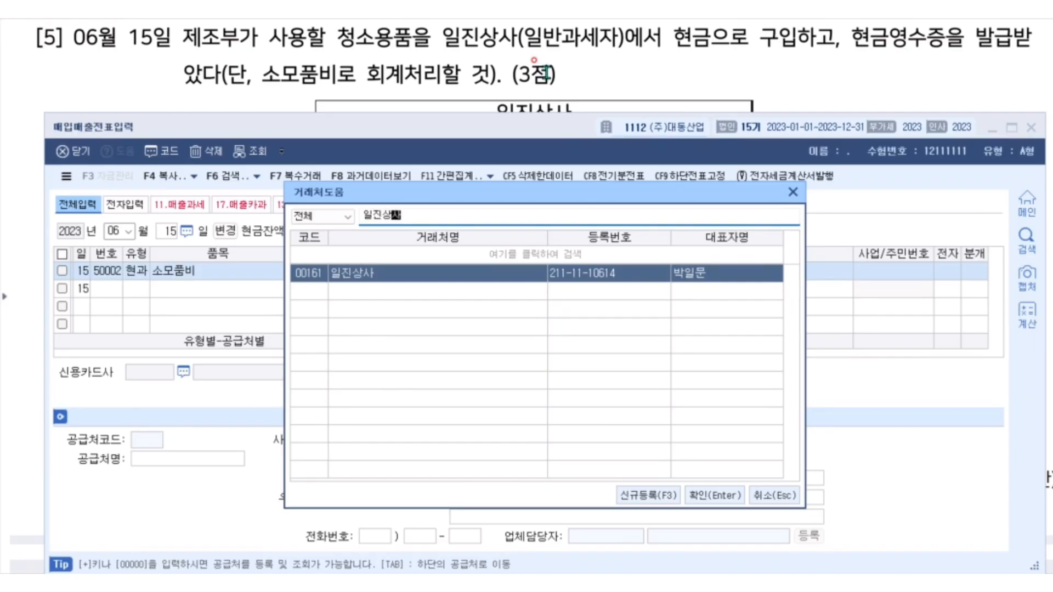
pyautogui.press('Return')
pyautogui.press('Return')
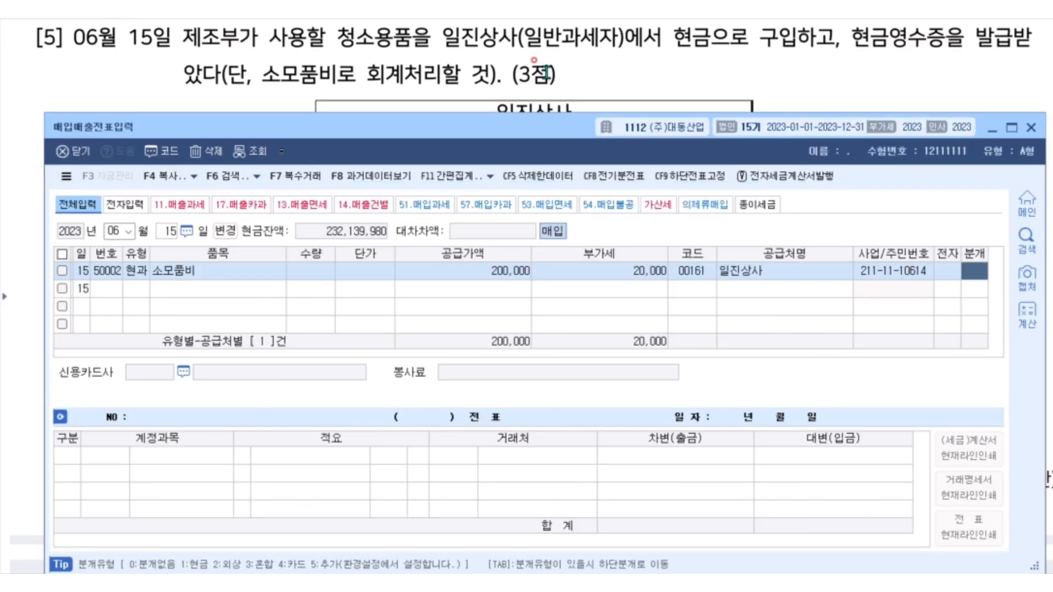
# Set the journal type to 1 현금 and replace the 원재료 account with 0530 소모품비 (제조원가).
pyautogui.write('1')
pyautogui.press('Return')
pyautogui.write('소모품비')
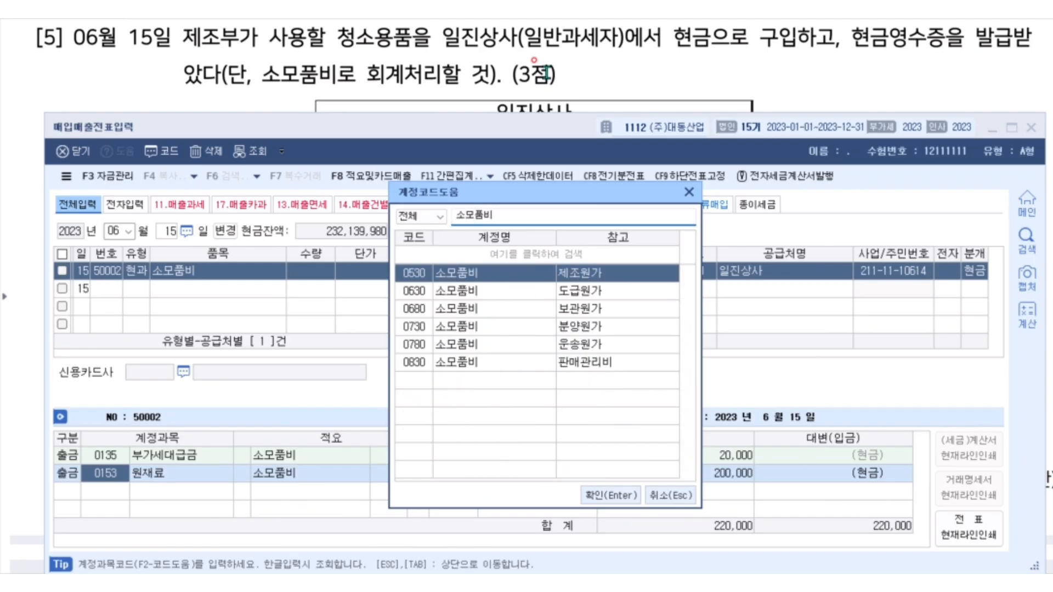
pyautogui.press('Return')
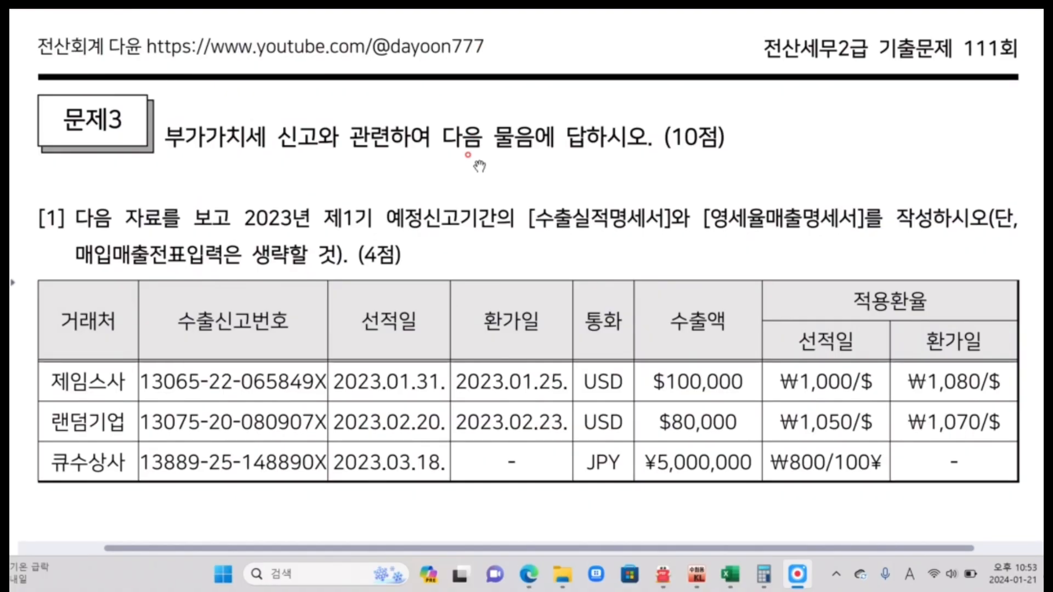
# Examine the export table in 문제3 [1] and mark the dates and exchange rates that apply to each customer's export.
pyautogui.scroll(-5, 479, 166)
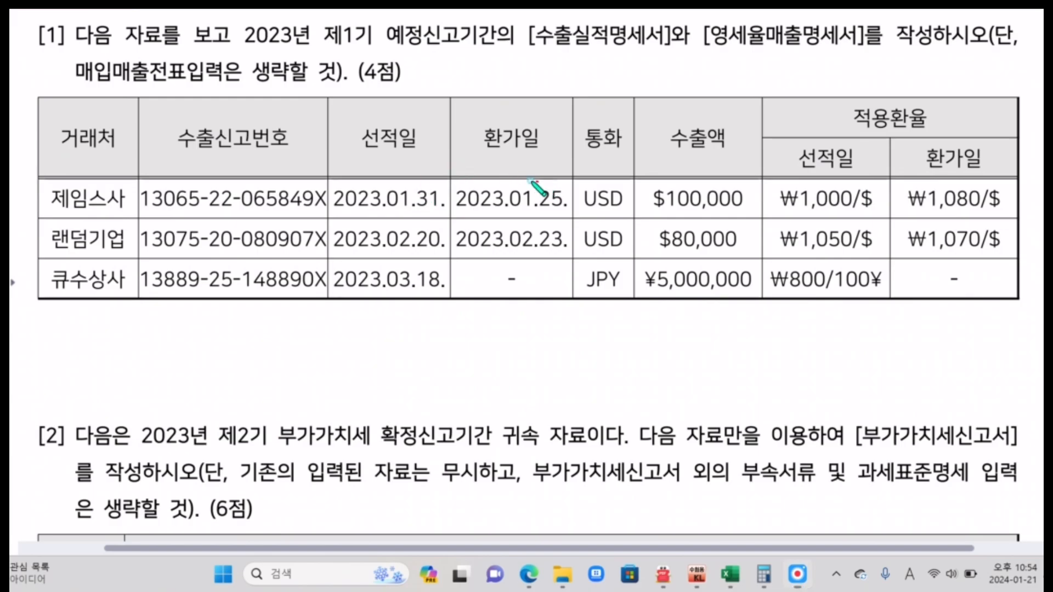
pyautogui.moveTo(540, 183)
pyautogui.mouseDown()
pyautogui.moveTo(458, 197)
pyautogui.moveTo(554, 213)
pyautogui.moveTo(547, 185)
pyautogui.mouseUp()
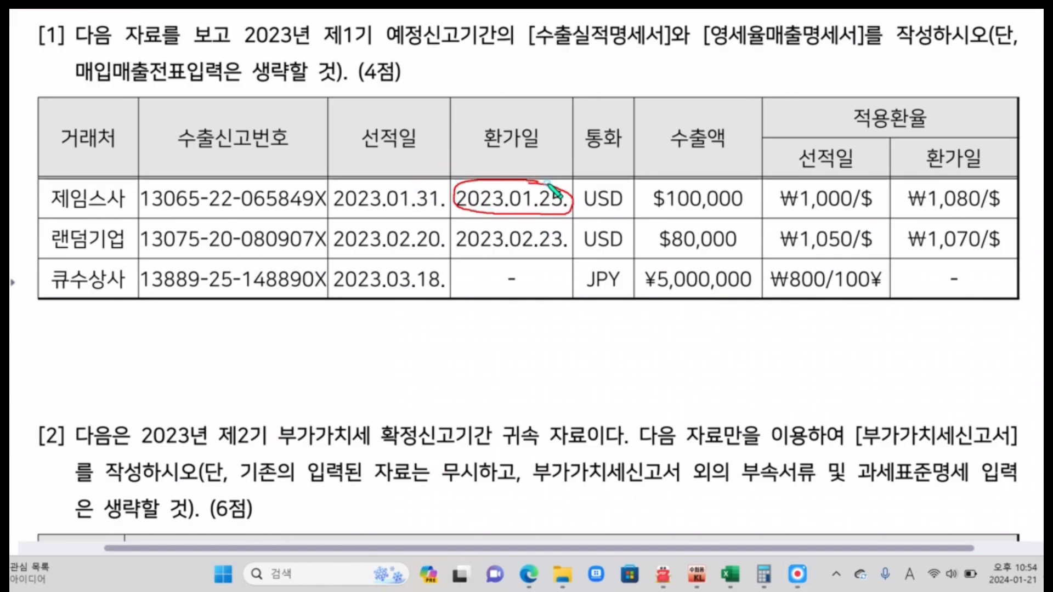
pyautogui.moveTo(979, 185)
pyautogui.mouseDown()
pyautogui.moveTo(913, 189)
pyautogui.moveTo(967, 208)
pyautogui.moveTo(974, 182)
pyautogui.moveTo(902, 201)
pyautogui.mouseUp()
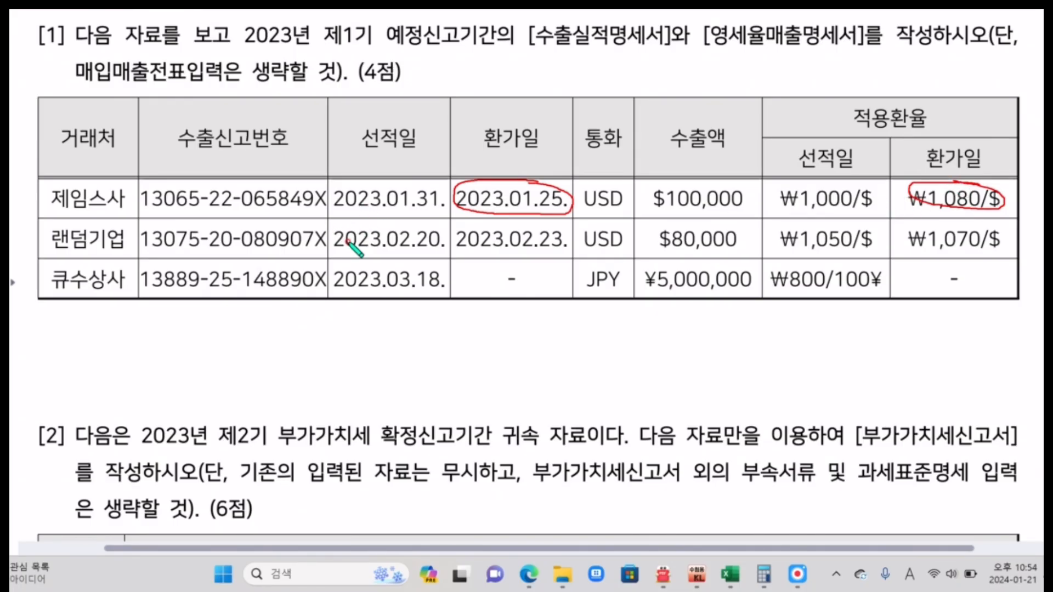
pyautogui.moveTo(442, 225)
pyautogui.mouseDown()
pyautogui.moveTo(331, 244)
pyautogui.moveTo(445, 251)
pyautogui.moveTo(444, 226)
pyautogui.mouseUp()
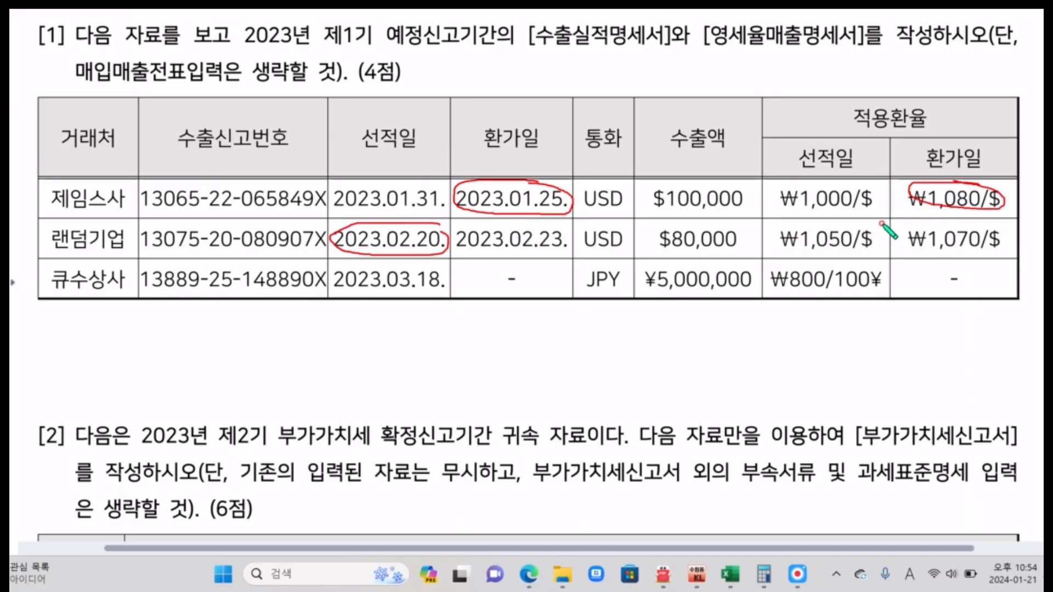
pyautogui.moveTo(879, 222)
pyautogui.mouseDown()
pyautogui.moveTo(766, 235)
pyautogui.moveTo(877, 254)
pyautogui.moveTo(871, 223)
pyautogui.mouseUp()
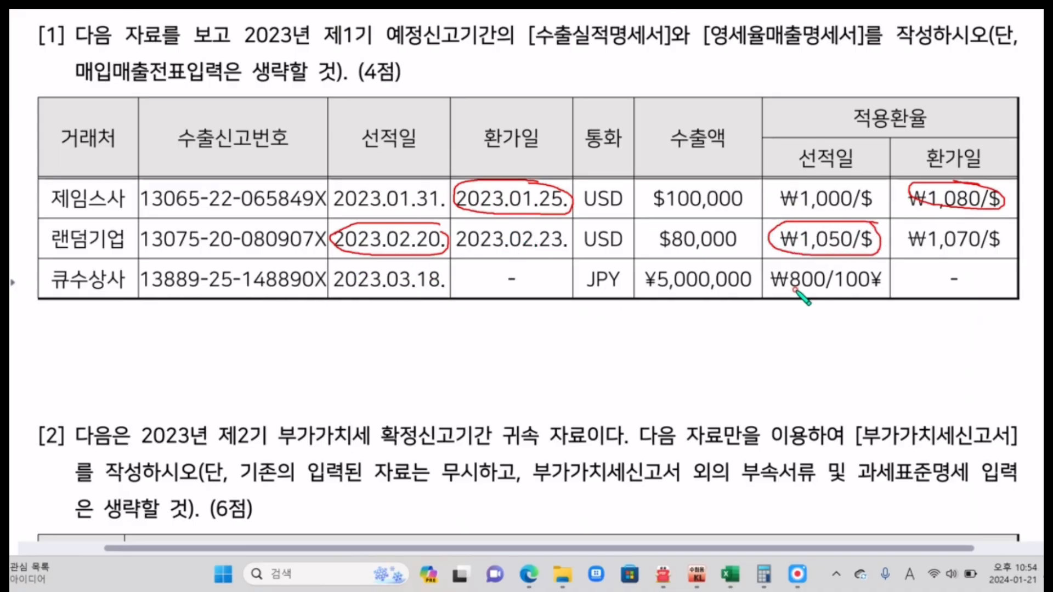
pyautogui.moveTo(812, 267)
pyautogui.mouseDown()
pyautogui.moveTo(778, 292)
pyautogui.moveTo(891, 286)
pyautogui.moveTo(833, 270)
pyautogui.mouseUp()
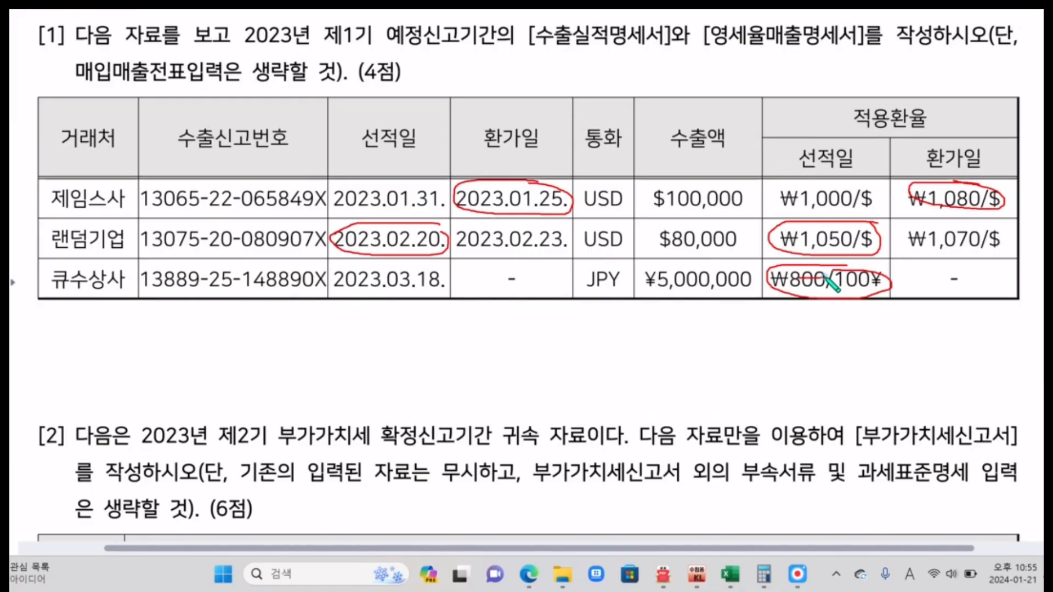
pyautogui.moveTo(799, 281); pyautogui.dragTo(825, 281)
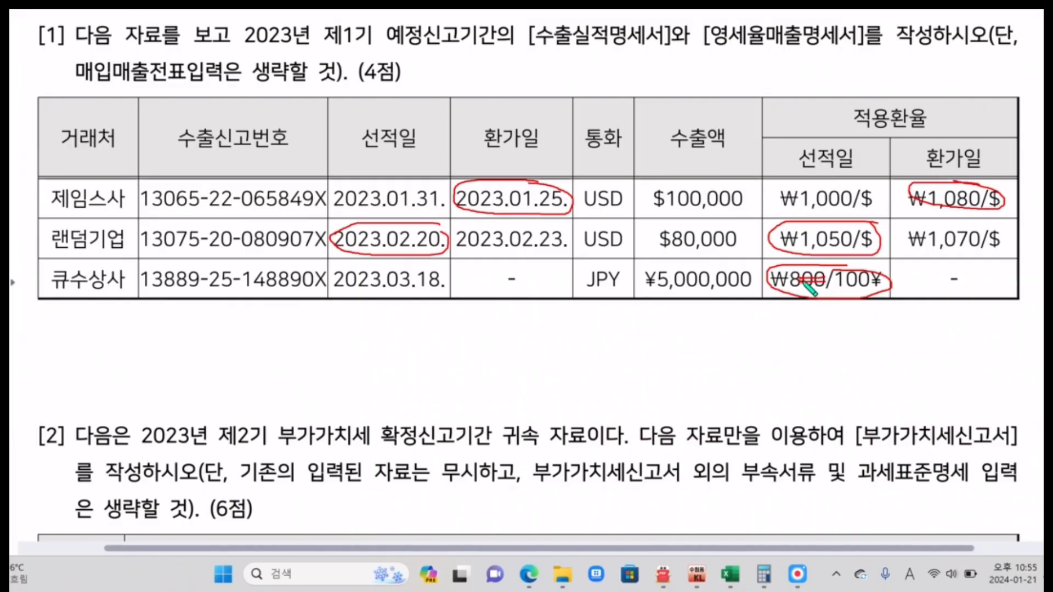
pyautogui.moveTo(894, 288)
pyautogui.mouseDown()
pyautogui.moveTo(908, 269)
pyautogui.moveTo(933, 275)
pyautogui.moveTo(890, 284)
pyautogui.mouseUp()
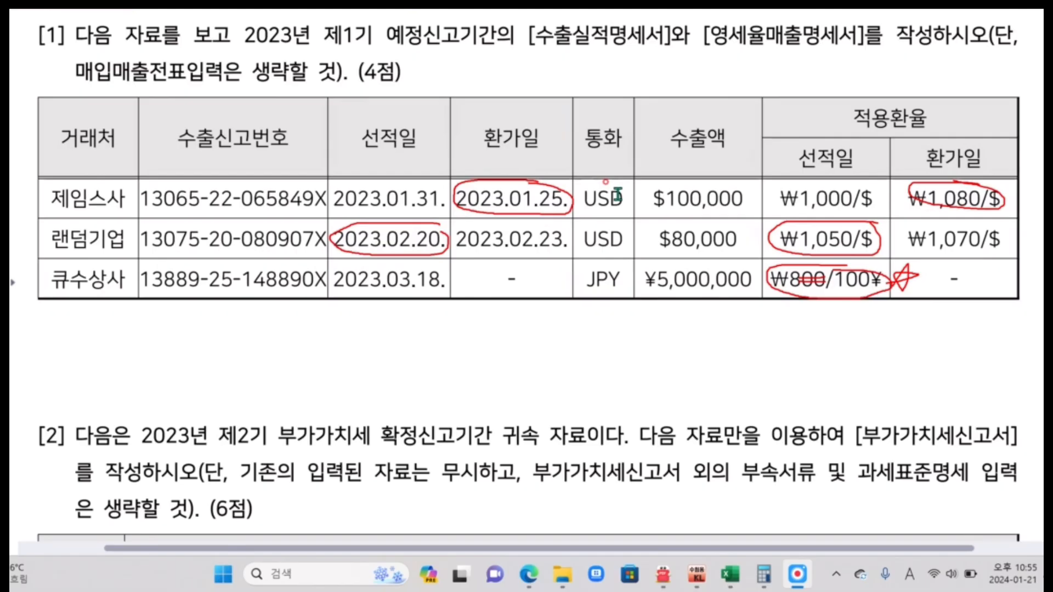
# Switch to KcLep, open the 수출실적명세서 under 부가가치, and set its 조회기간 to 2023년 01월 ~ 03월.
pyautogui.click(697, 574)
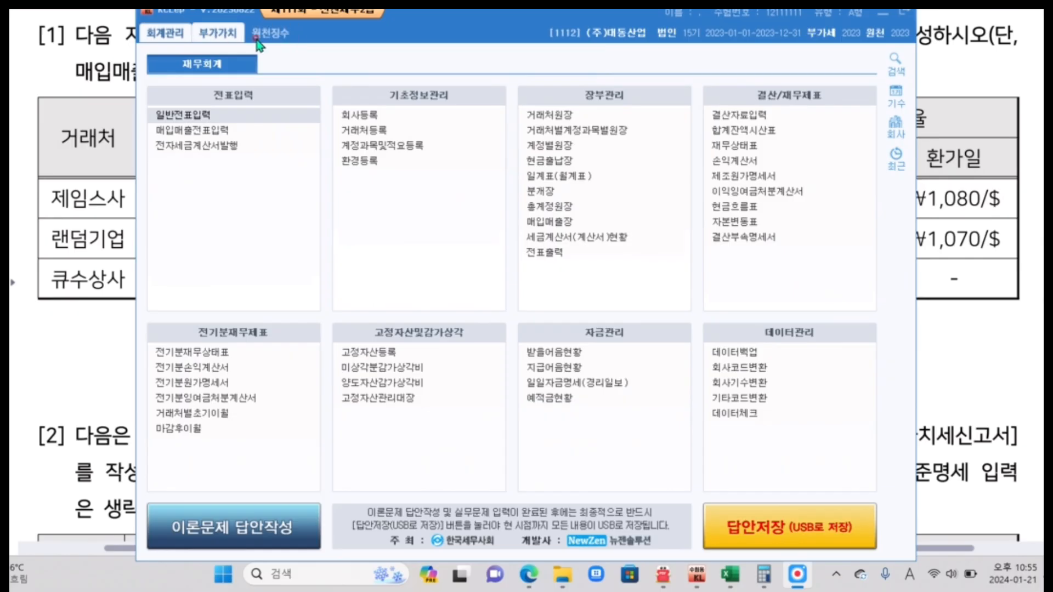
pyautogui.click(232, 37)
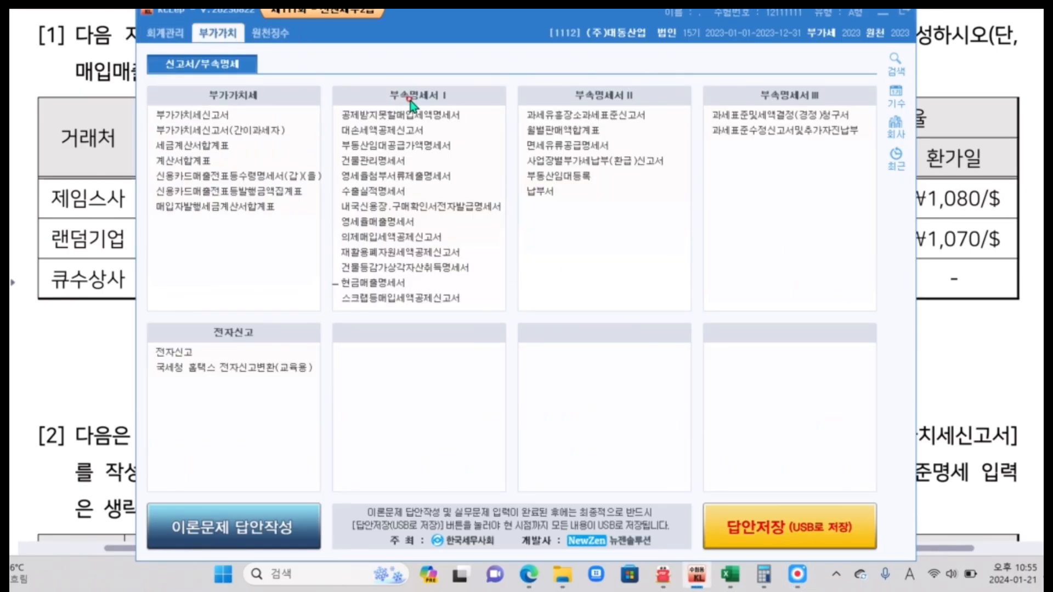
pyautogui.click(373, 192)
pyautogui.write('01')
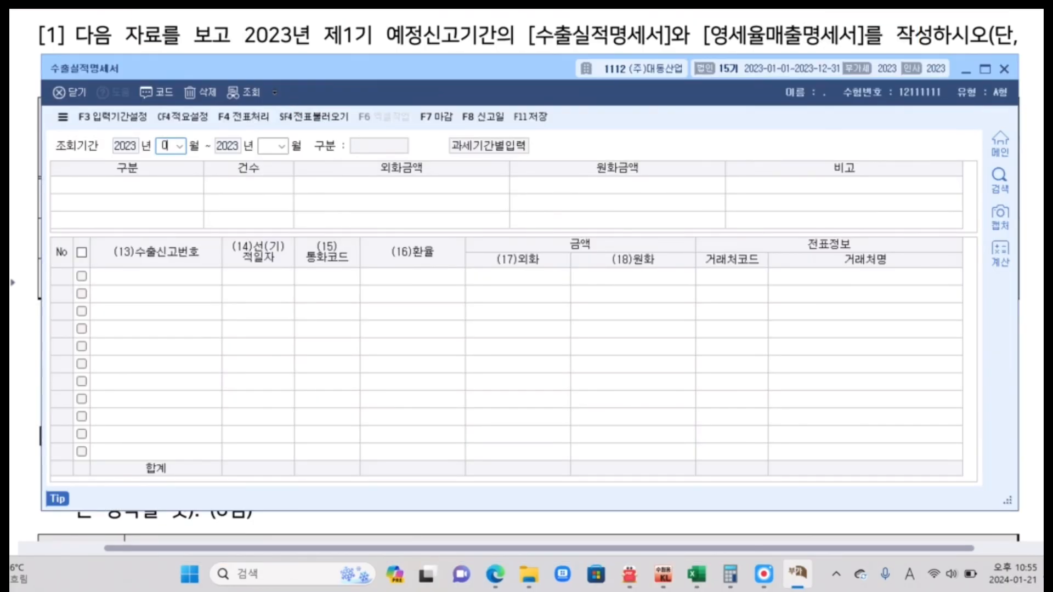
pyautogui.press('Return')
pyautogui.write('03')
pyautogui.press('Return')
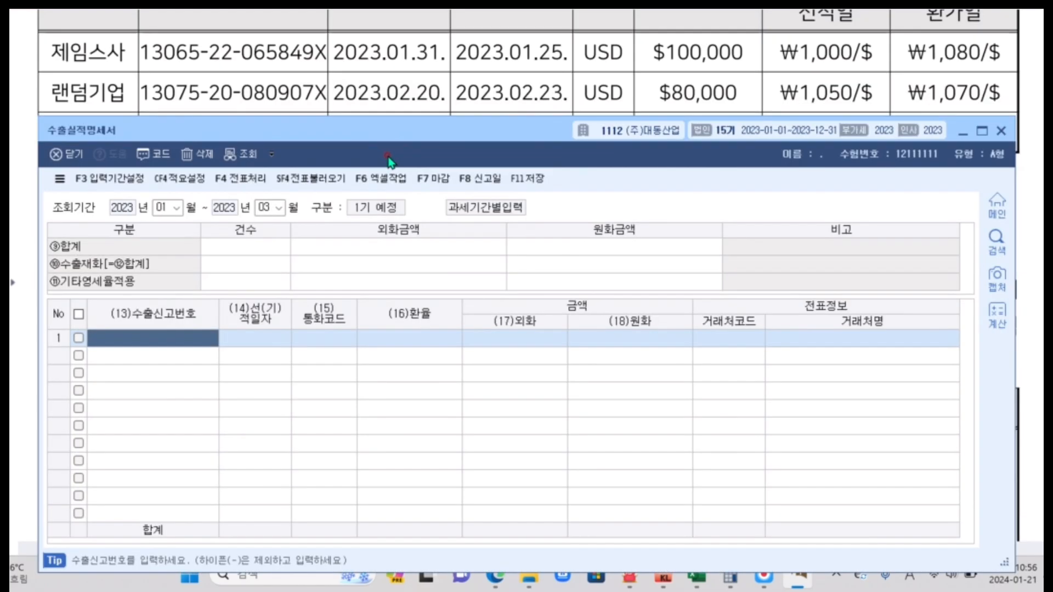
pyautogui.write('13065220')
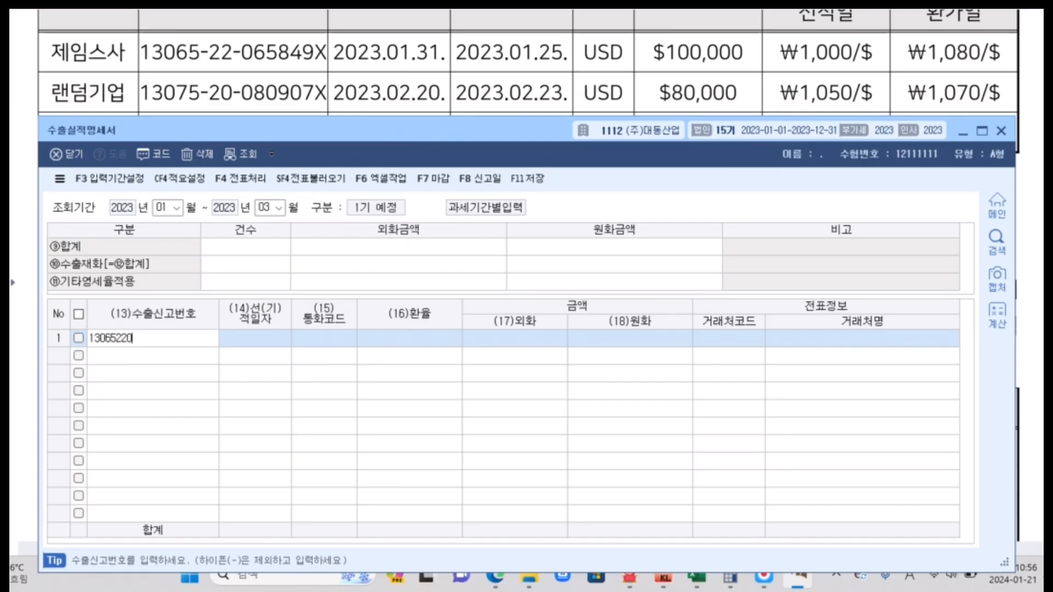
pyautogui.write('65849')
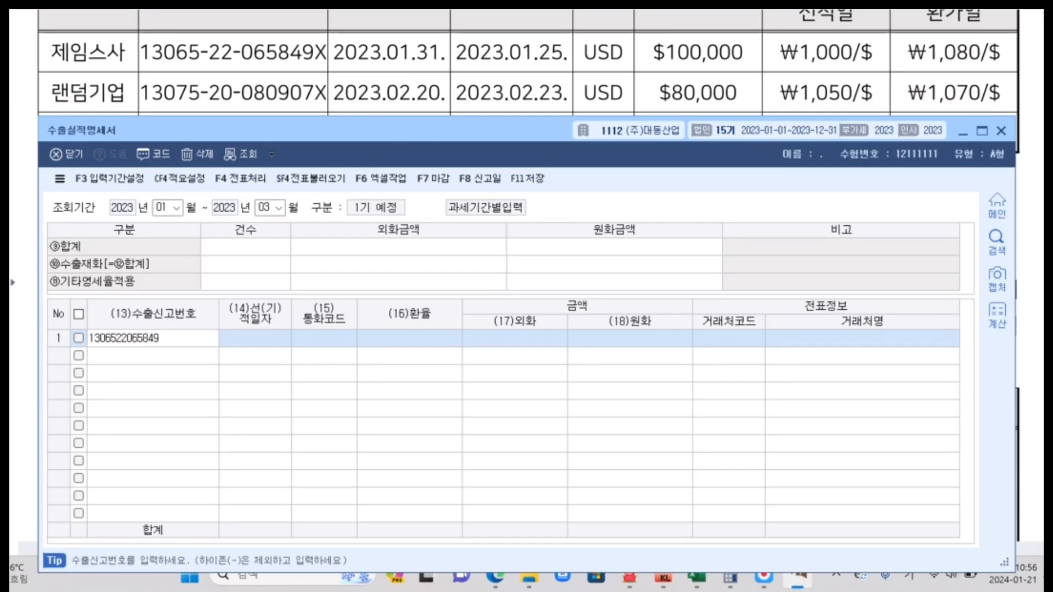
pyautogui.press('BackSpace')
pyautogui.press('Hangul')
pyautogui.write('X')
pyautogui.press('Return')
pyautogui.write('2023-')
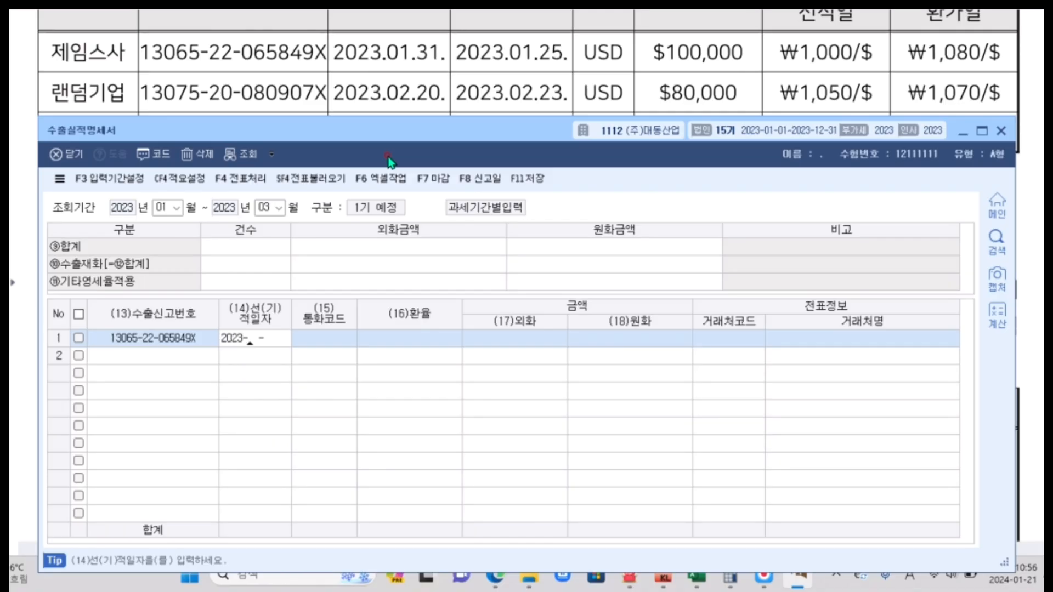
pyautogui.write('01-31')
pyautogui.press('Return')
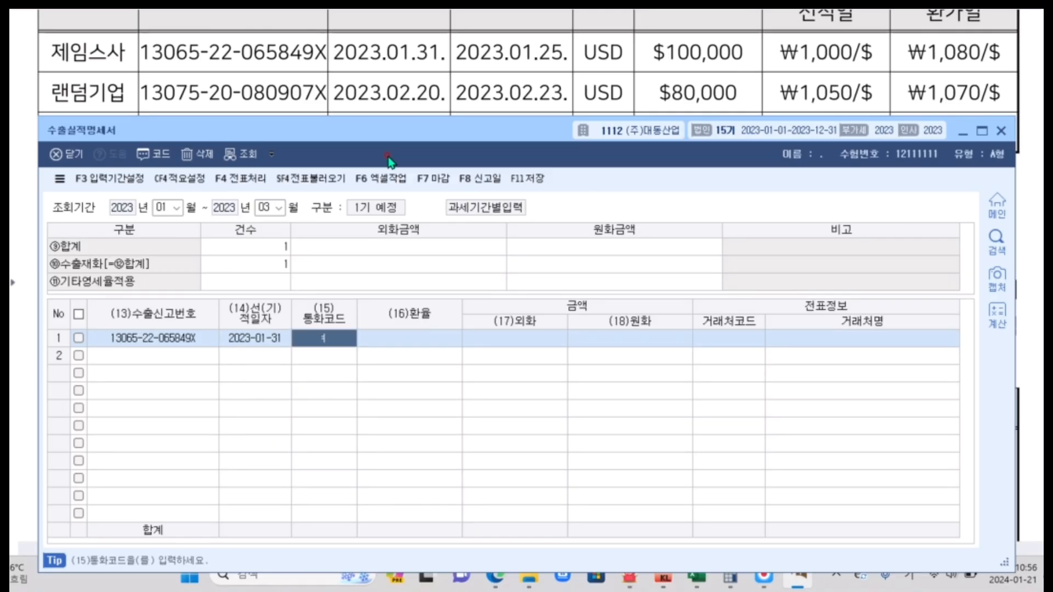
# Complete row 1's amounts with the currency USD, 환율 1,080 and 외화 100,000.
pyautogui.write('USD')
pyautogui.press('Return')
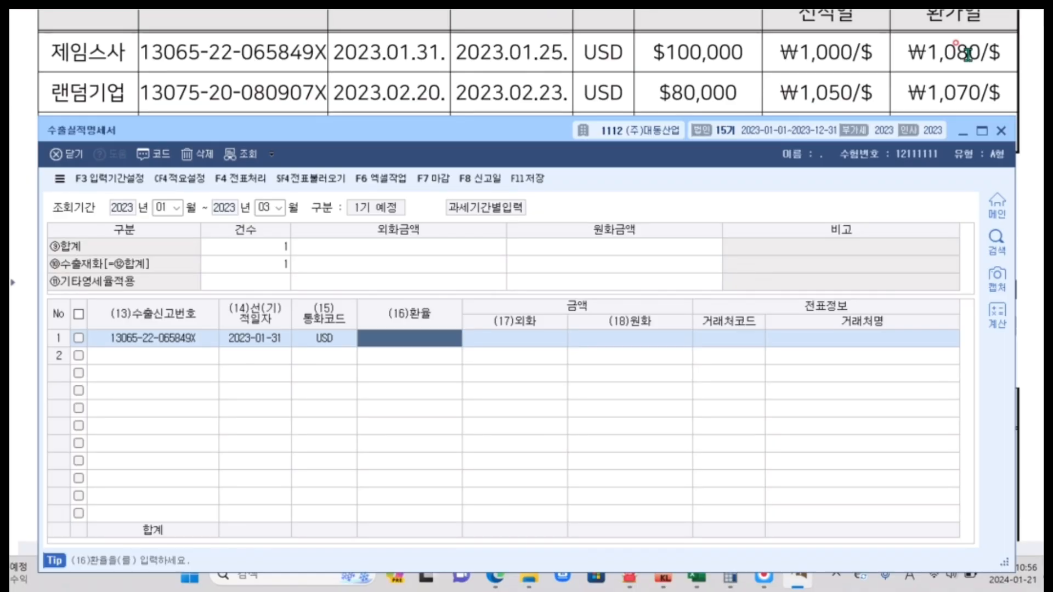
pyautogui.write('1080')
pyautogui.press('Return')
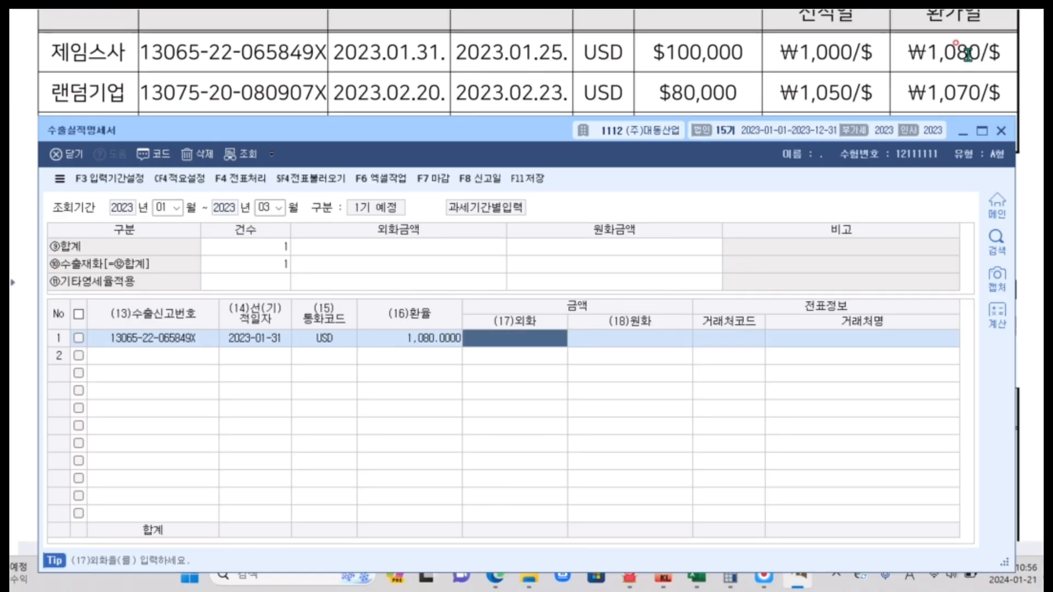
pyautogui.write('1000000.00')
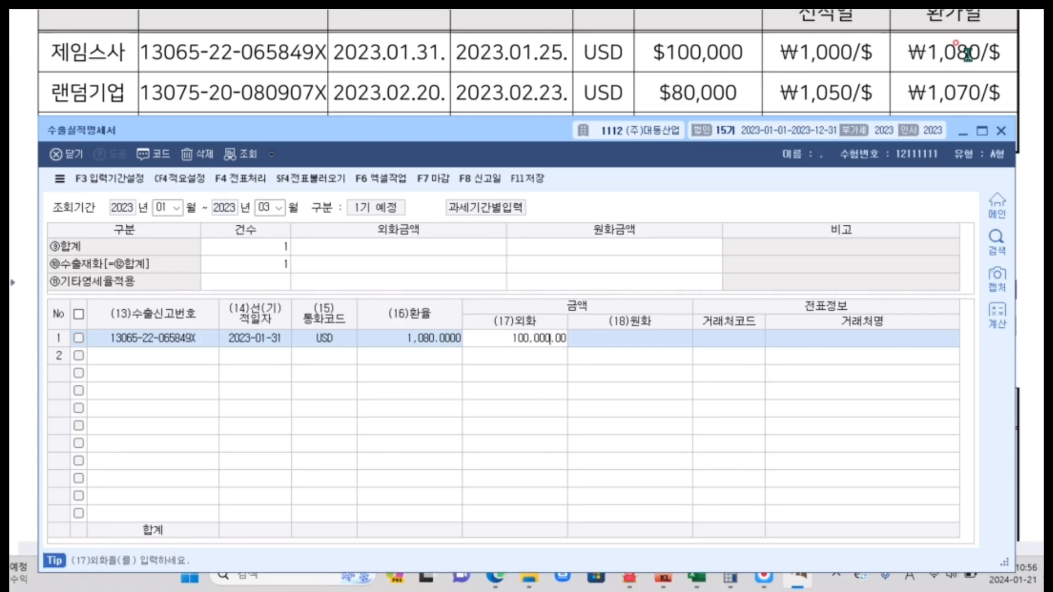
pyautogui.press('Return')
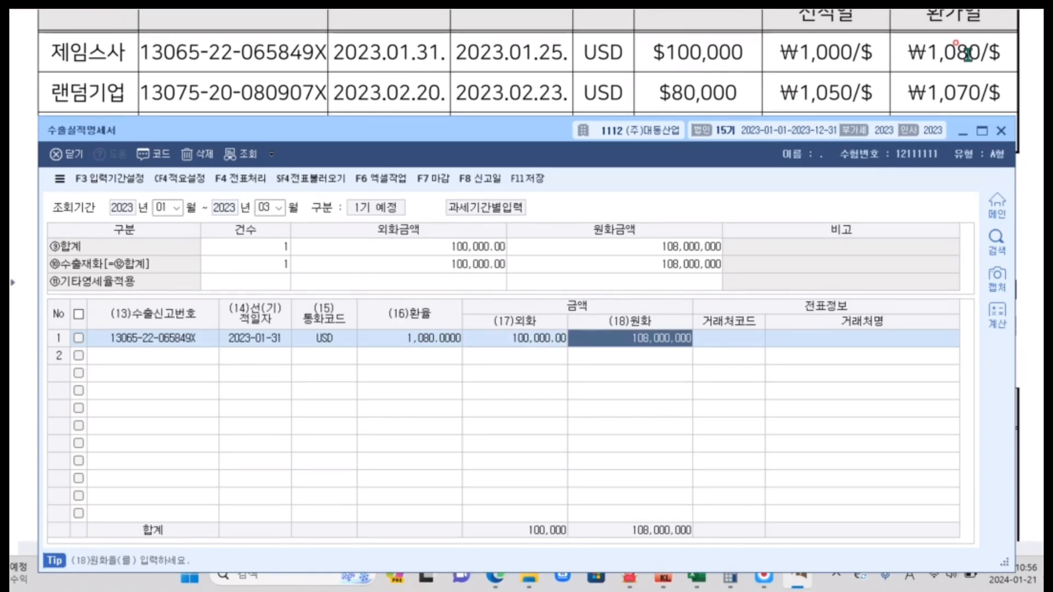
pyautogui.press('Return')
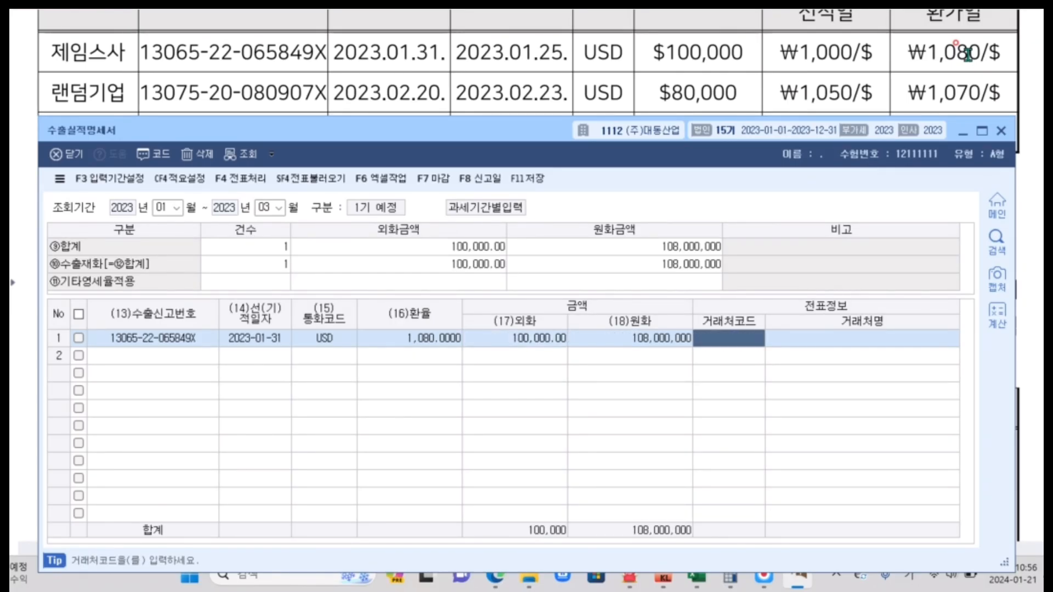
# Look up 제임스 in the partner list and assign 00801 제임스사 as the customer of row 1.
pyautogui.press('F2')
pyautogui.write('제임스')
pyautogui.press('Return')
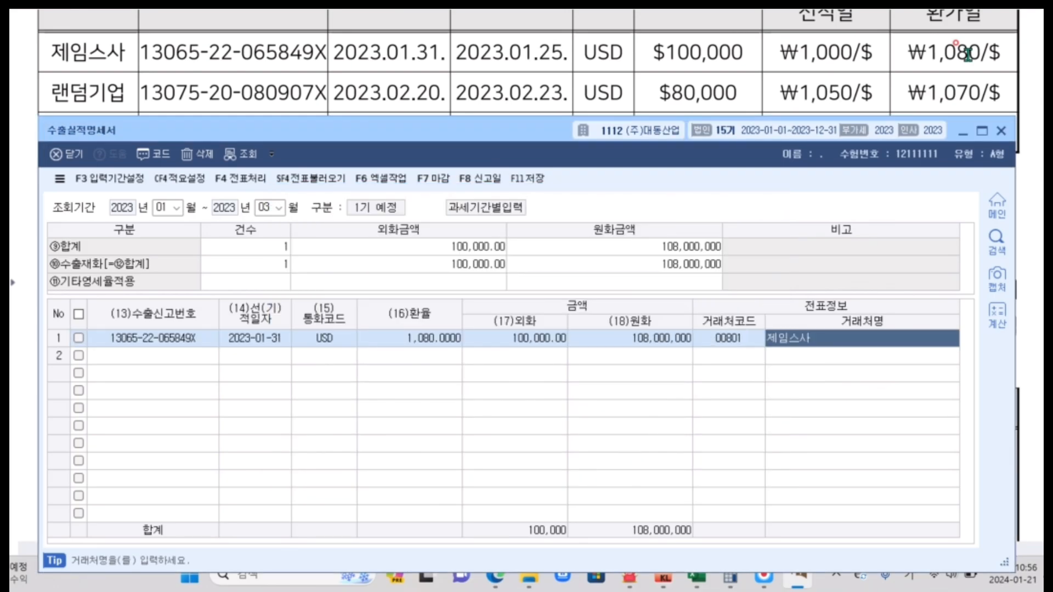
pyautogui.press('Return')
pyautogui.write('13')
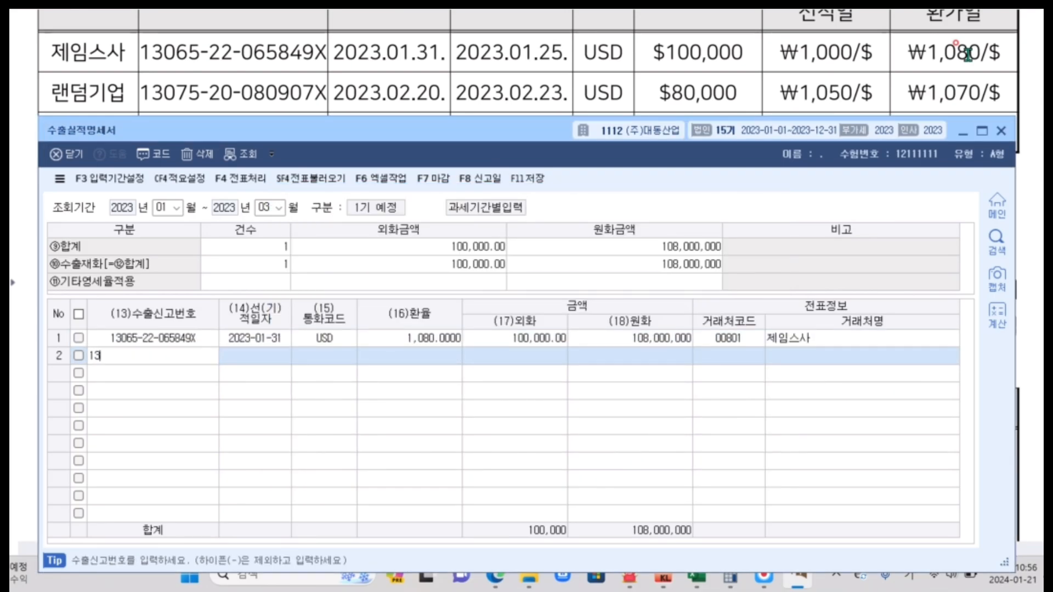
pyautogui.write('0752008097')
pyautogui.write('ㅌ')
pyautogui.press('BackSpace')
pyautogui.press('Hangul')
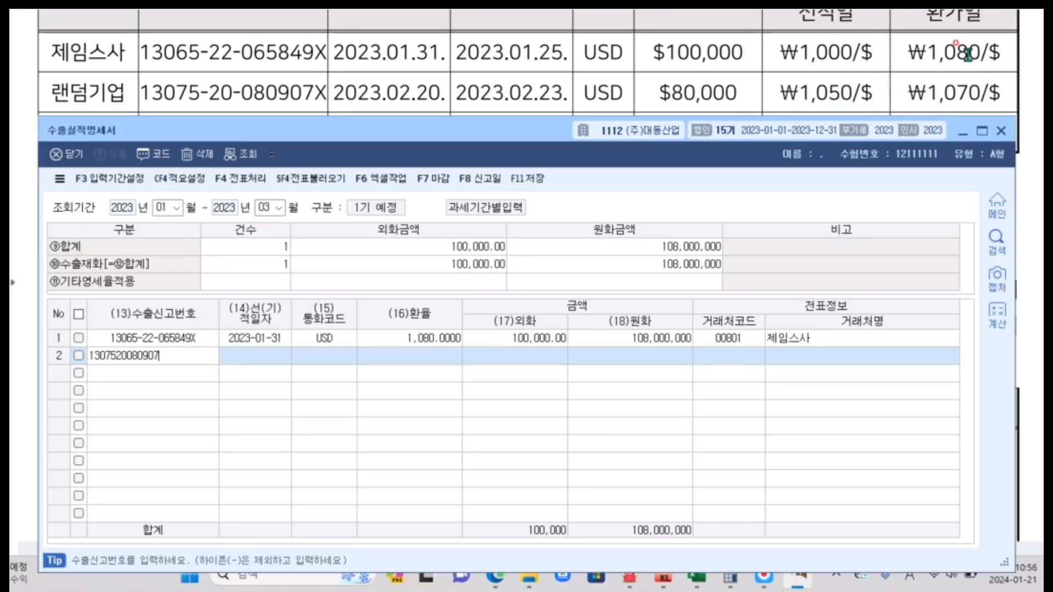
pyautogui.press('Return')
pyautogui.write('20230220')
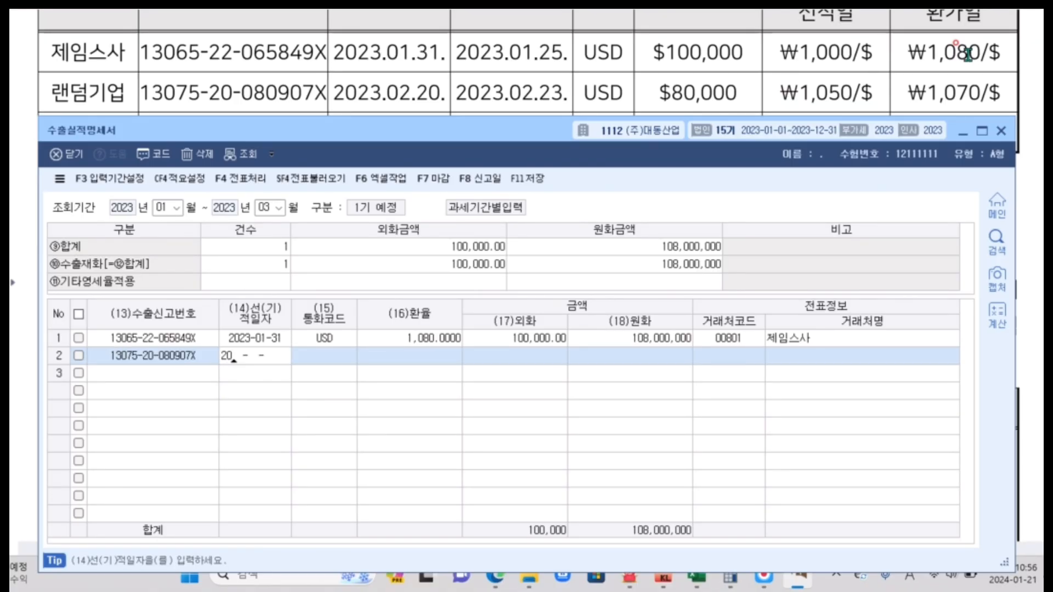
pyautogui.press('Return')
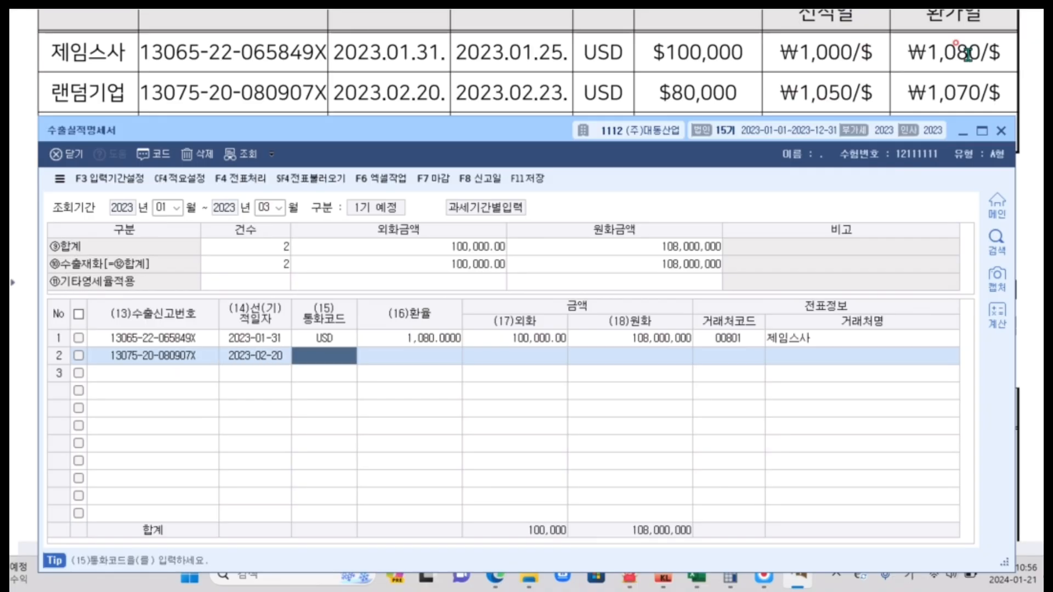
# Complete row 2's amounts with the currency USD, 환율 1,050 and 외화 80,000.
pyautogui.write('USD')
pyautogui.press('Return')
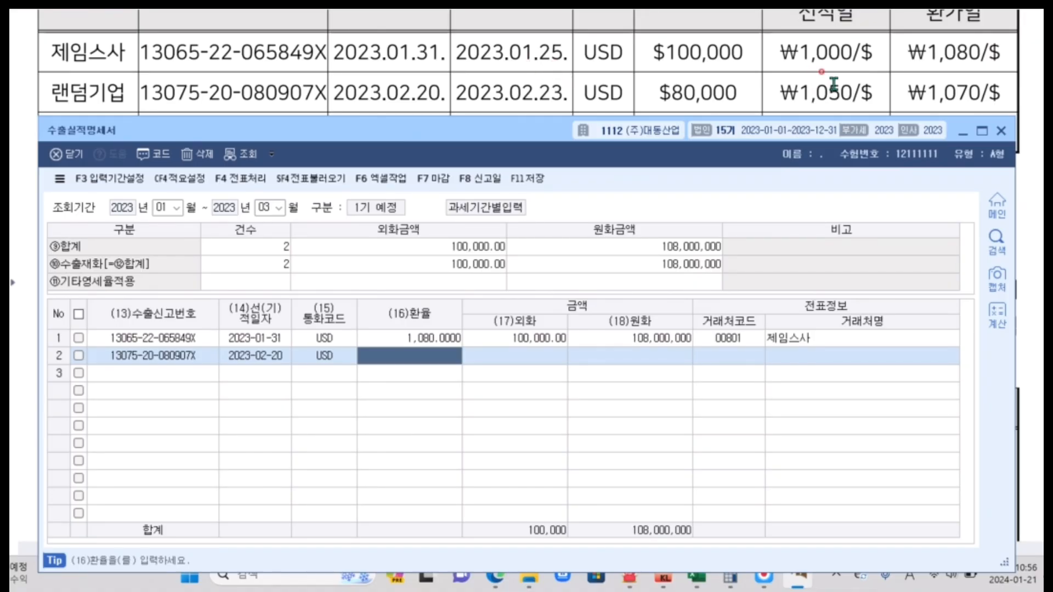
pyautogui.write('1,050')
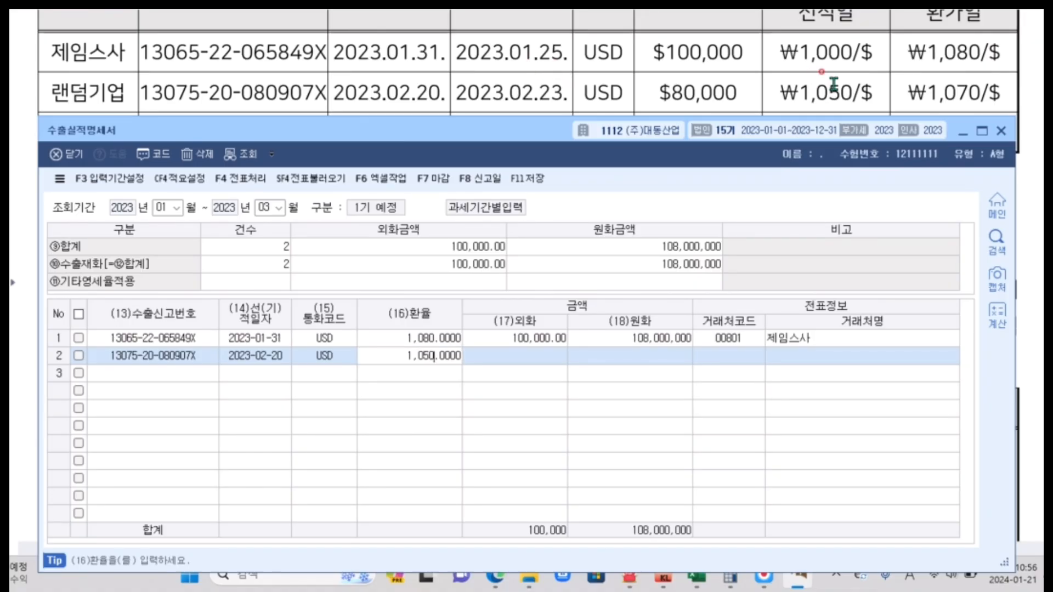
pyautogui.press('Return')
pyautogui.write('80000')
pyautogui.press('Return')
pyautogui.press('Return')
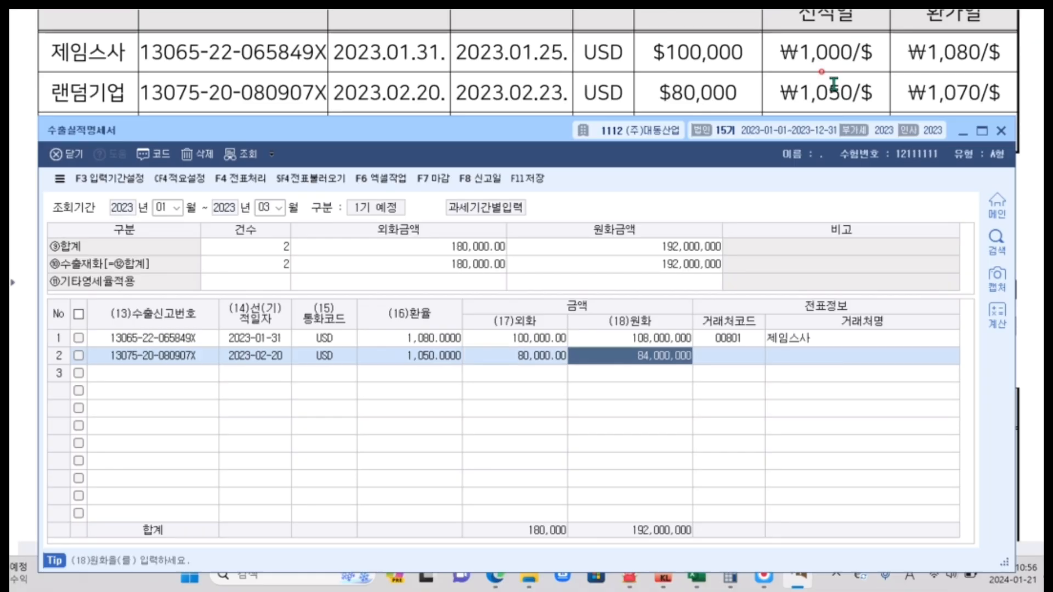
# Look up 랜덤 in the partner list and assign 00802 랜덤기업 as the customer of row 2.
pyautogui.press('F2')
pyautogui.press('Hangul')
pyautogui.write('랜덤')
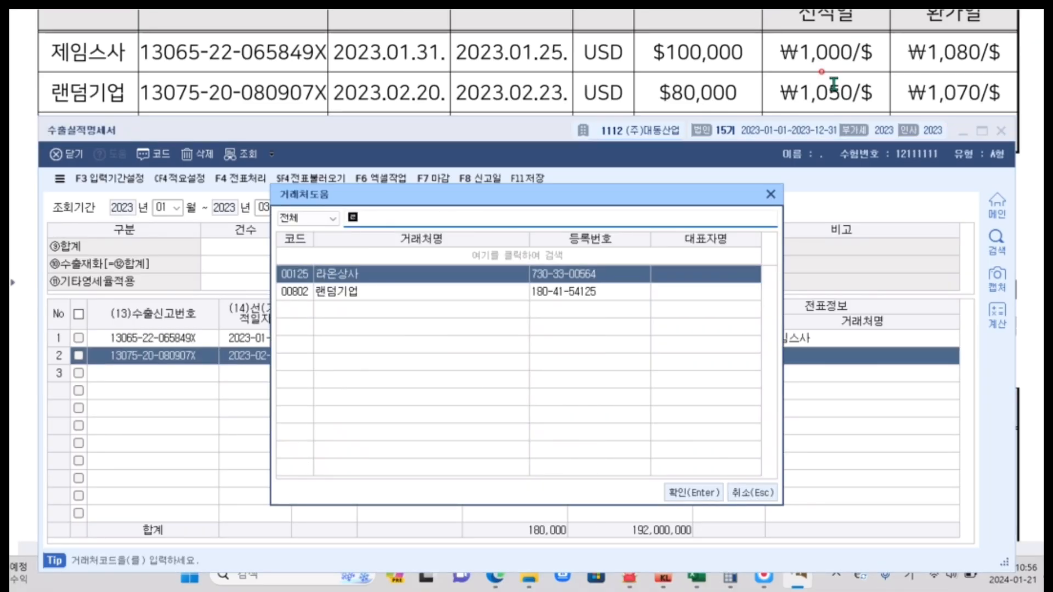
pyautogui.press('Return')
pyautogui.press('Return')
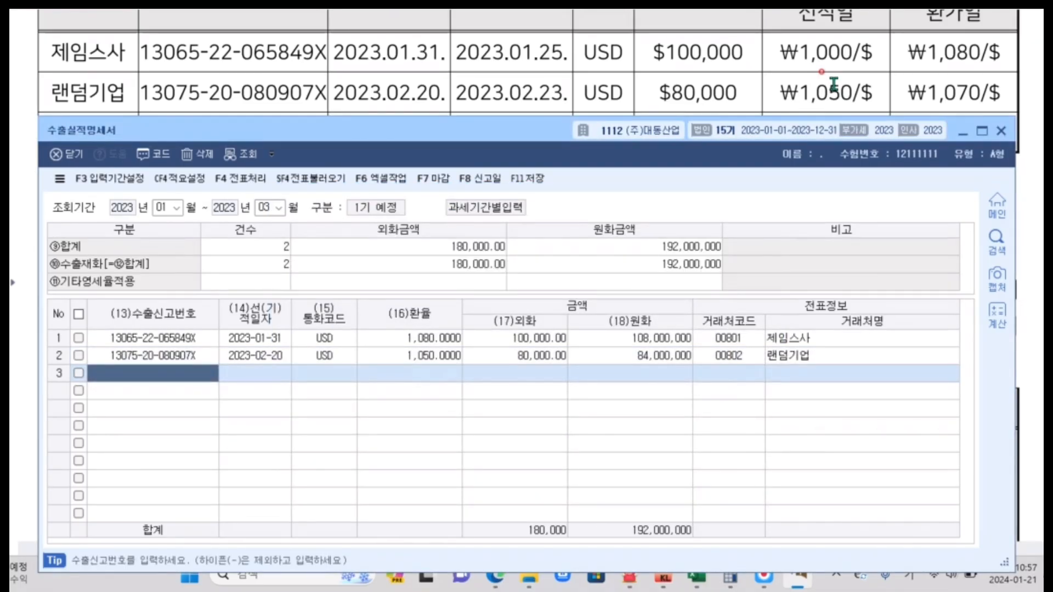
pyautogui.scroll(-1, 686, 46)
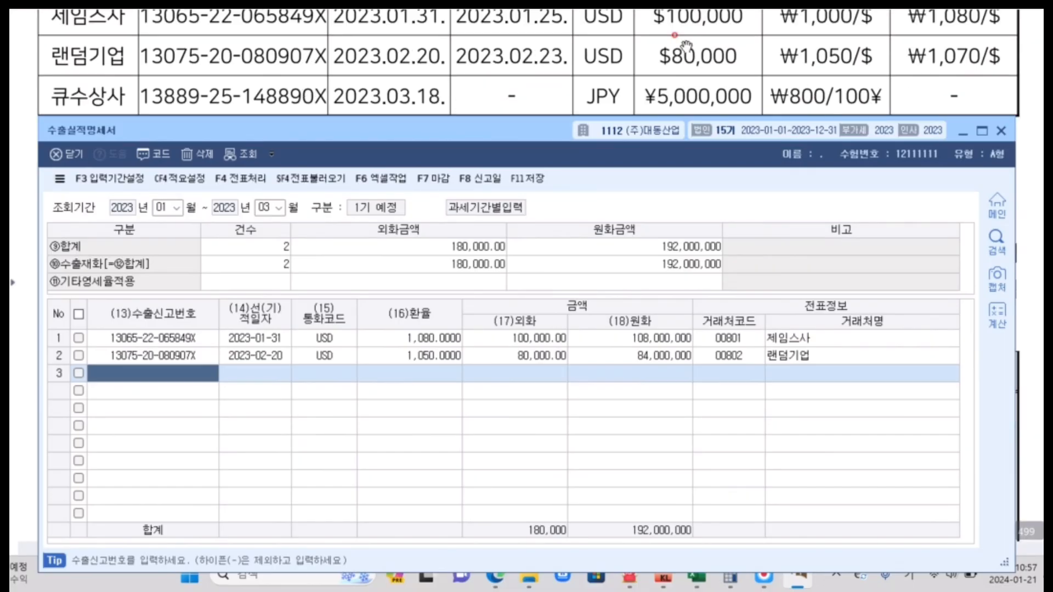
pyautogui.write('1388925148890X')
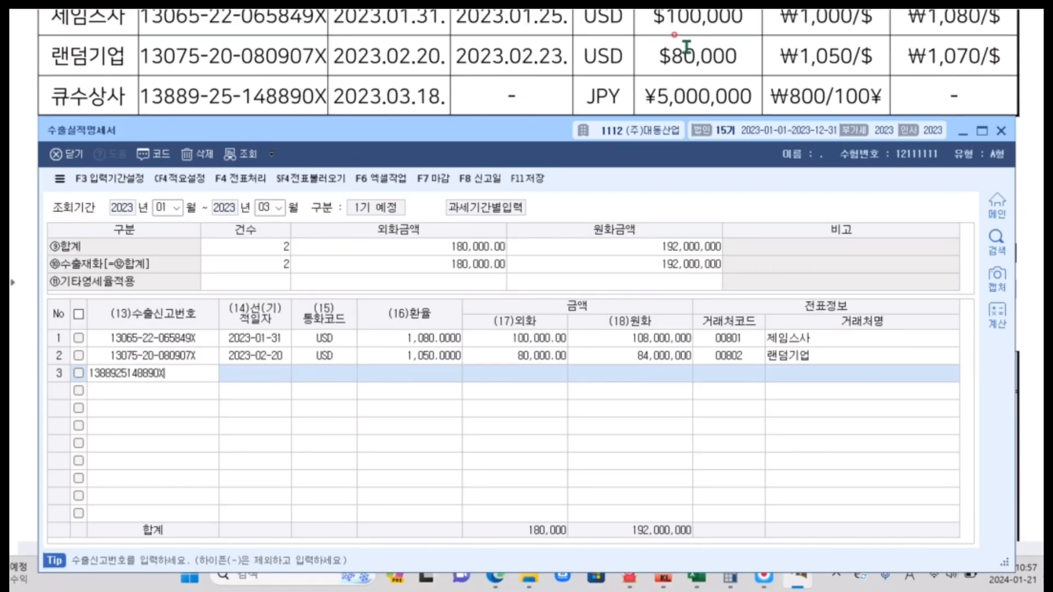
pyautogui.press('Return')
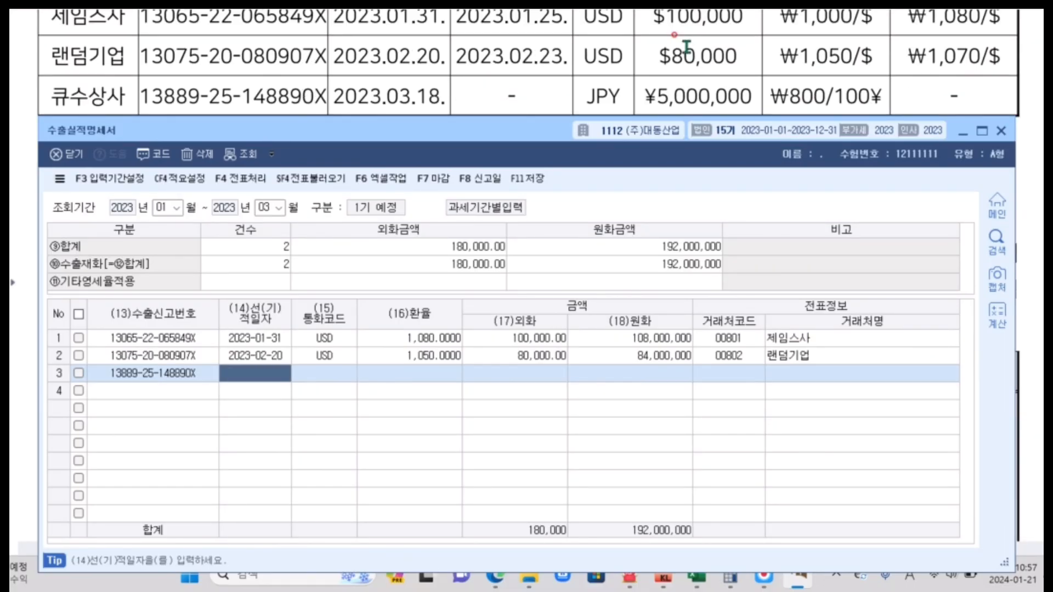
pyautogui.write('20230318')
pyautogui.press('Return')
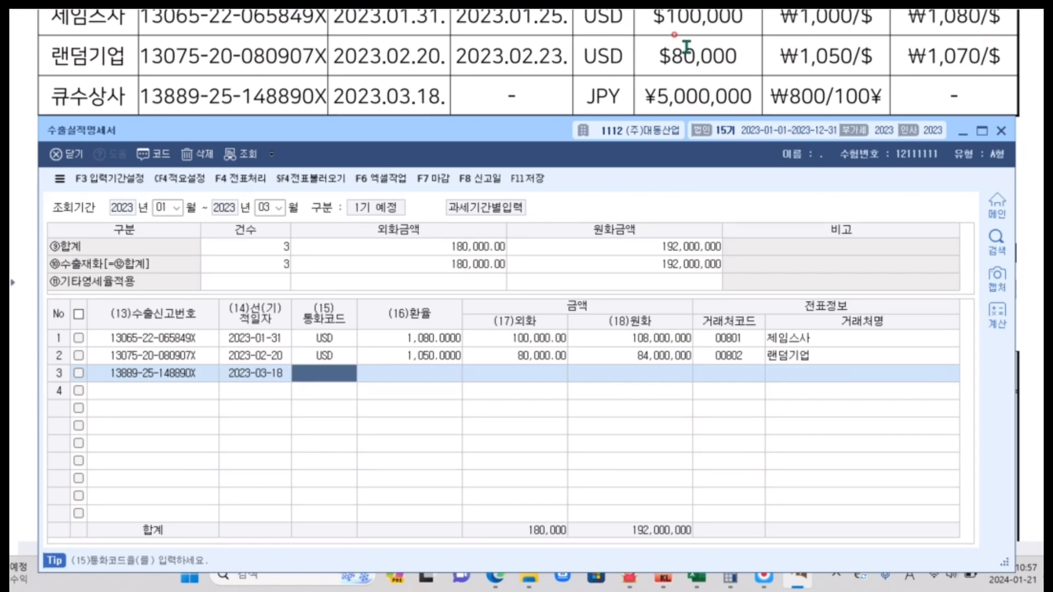
# Fill in row 3's amounts with the currency JPY, 환율 8 and 외화 5,000,000.
pyautogui.write('JPY')
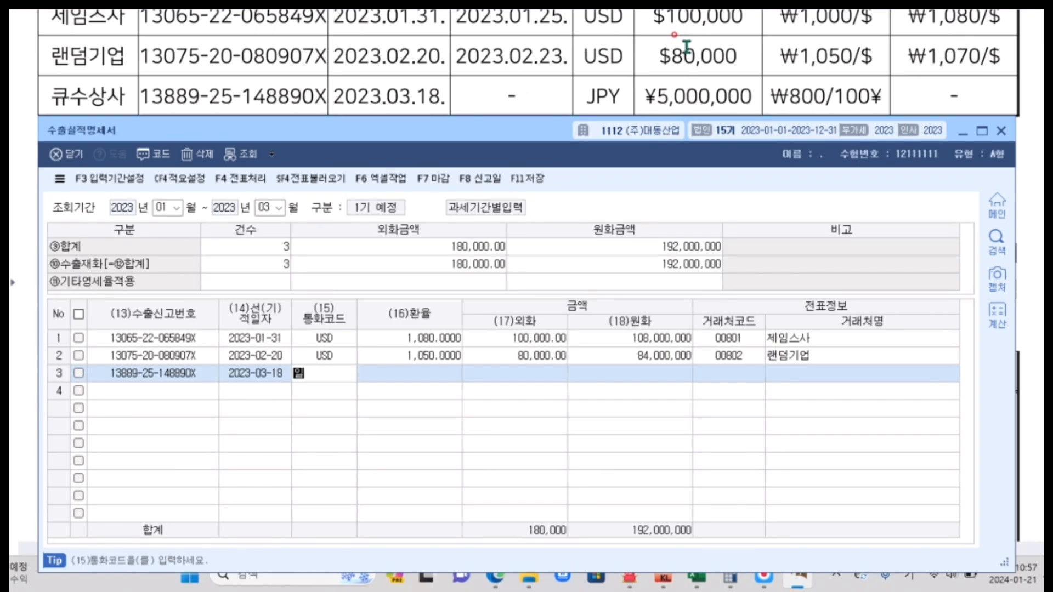
pyautogui.press('Return')
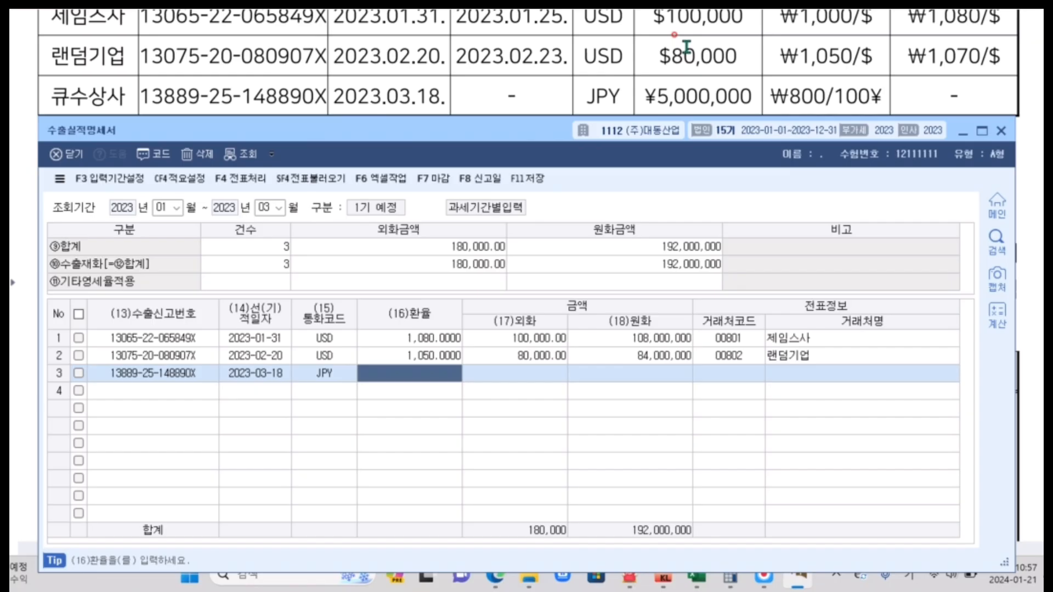
pyautogui.write('8')
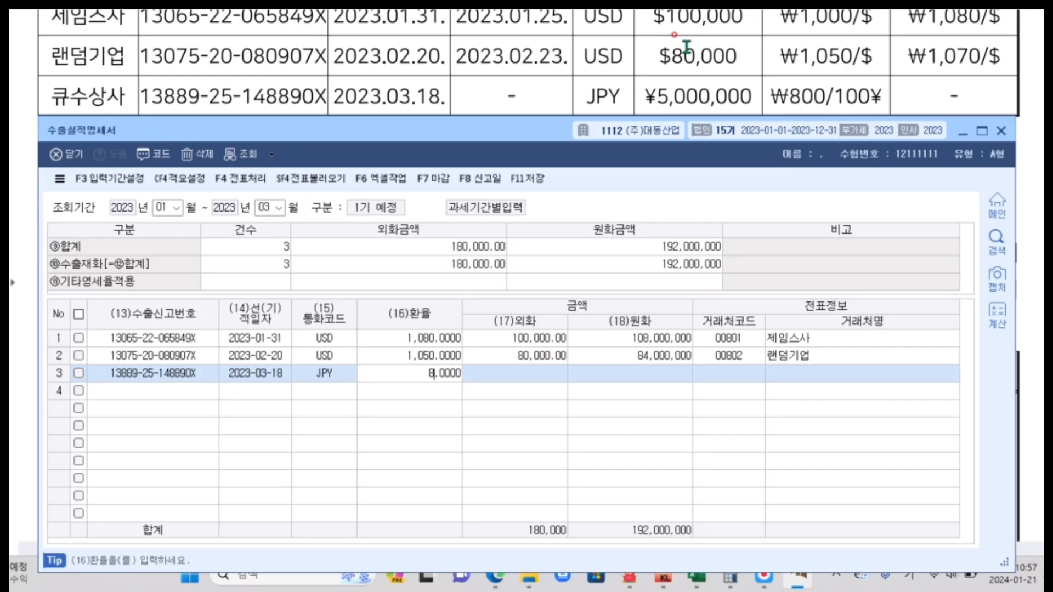
pyautogui.press('Return')
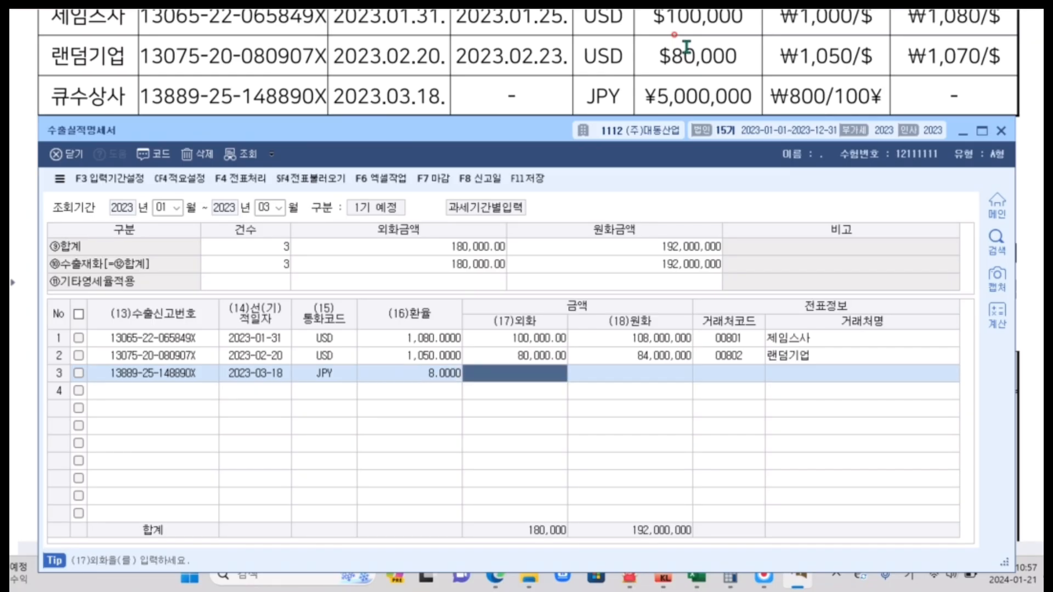
pyautogui.write('5000000')
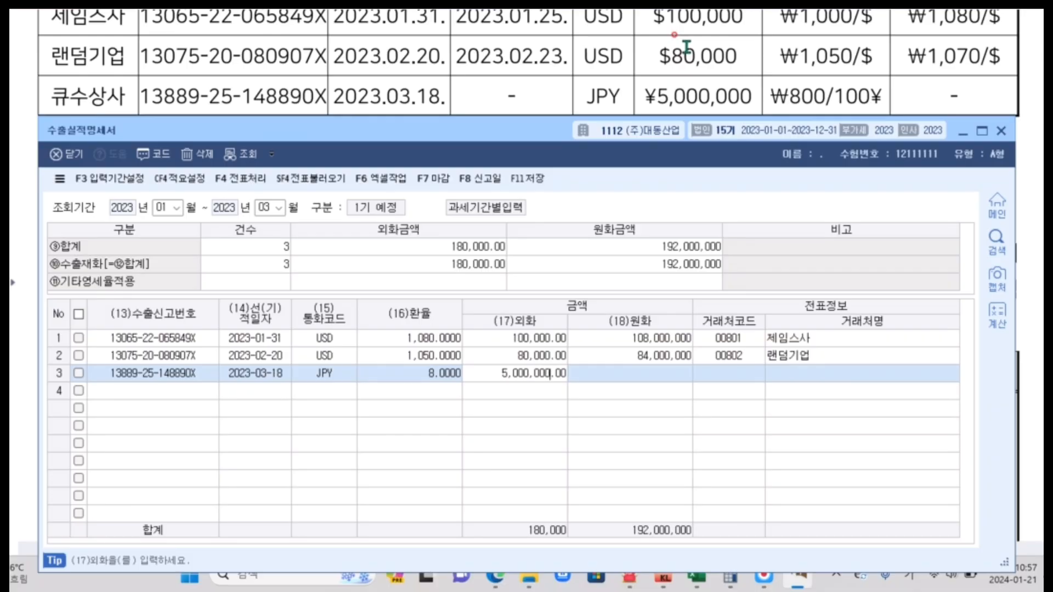
pyautogui.press('Return')
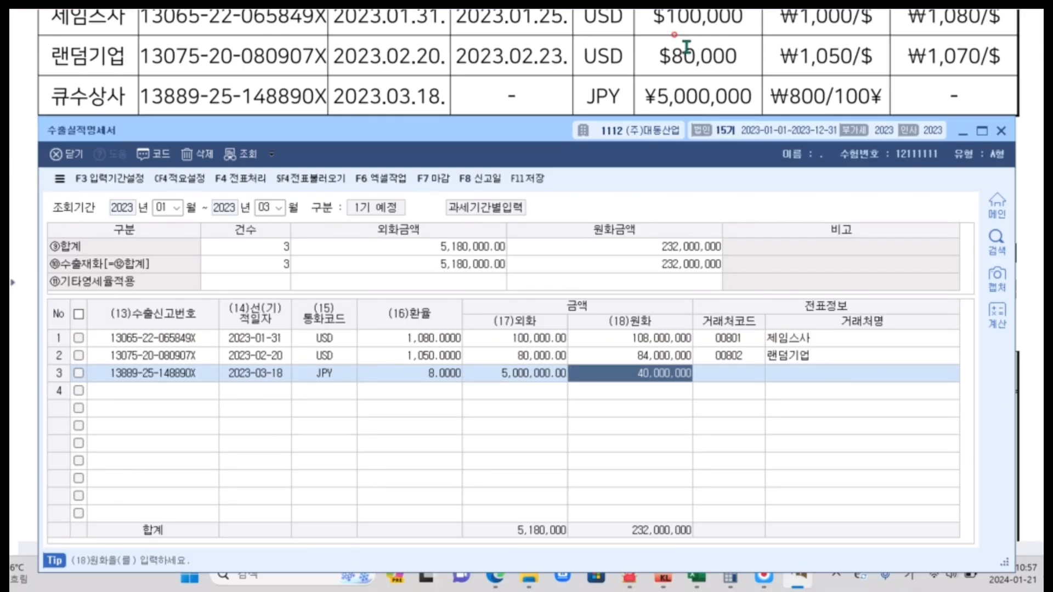
# Look up 큐수 in the partner list and assign 00901 큐수상사 as the customer of row 3.
pyautogui.press('Return')
pyautogui.press('F2')
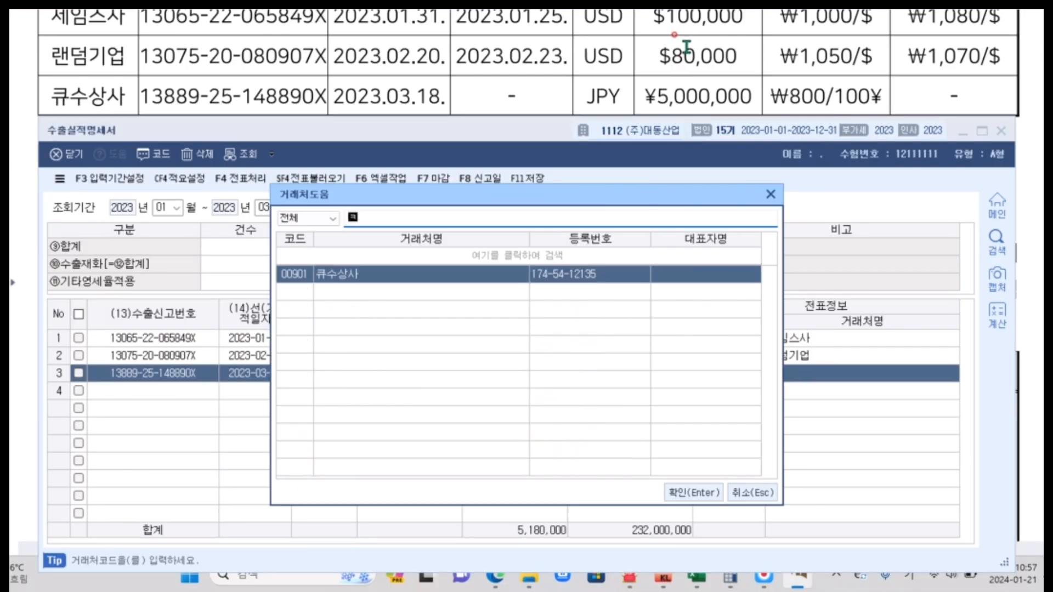
pyautogui.write('큐수')
pyautogui.press('Return')
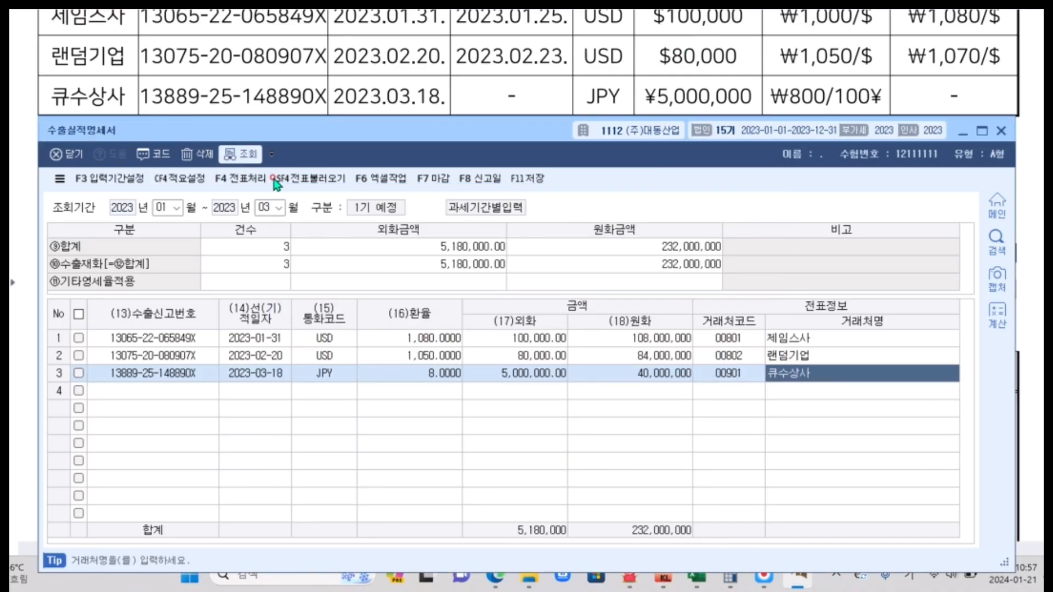
# Save the completed 수출실적명세서 and close it.
pyautogui.click(520, 179)
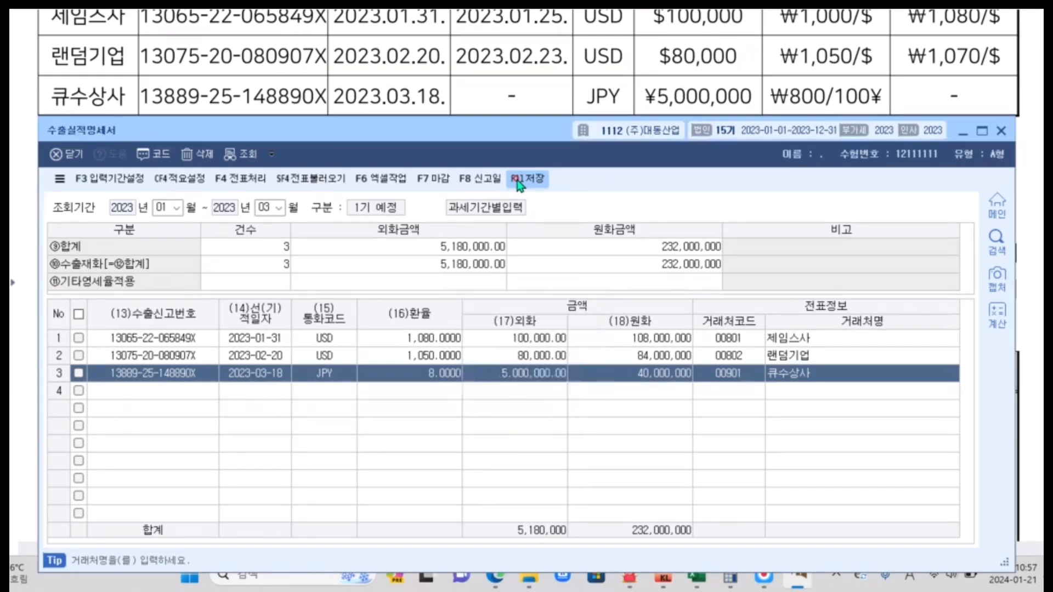
pyautogui.click(998, 129)
pyautogui.scroll(4, 964, 165)
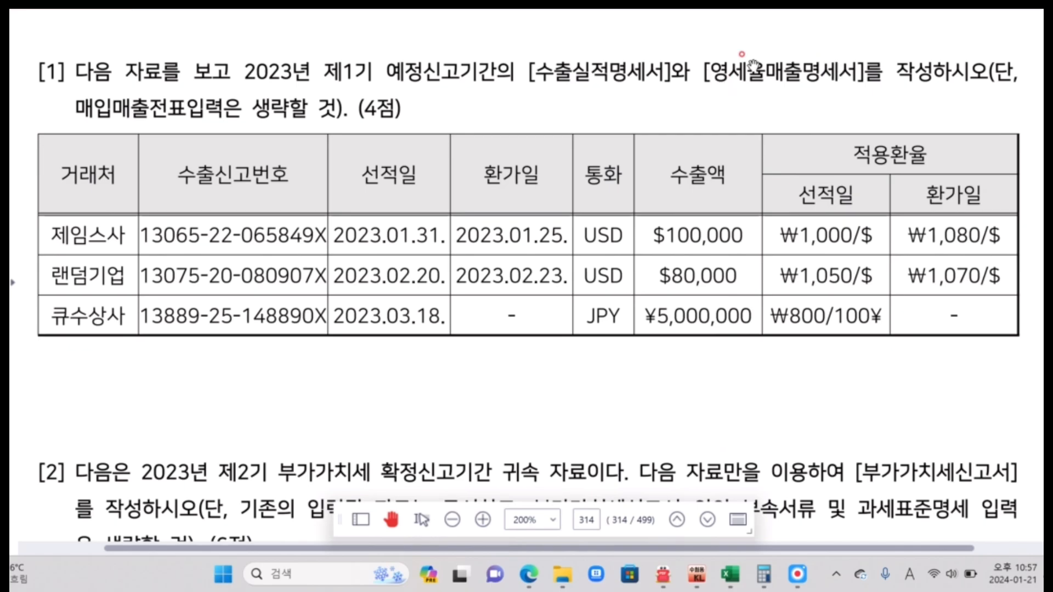
# Open the 영세율매출명세서 and set its 조회기간 from month 01 to month 03 of 2023.
pyautogui.click(708, 583)
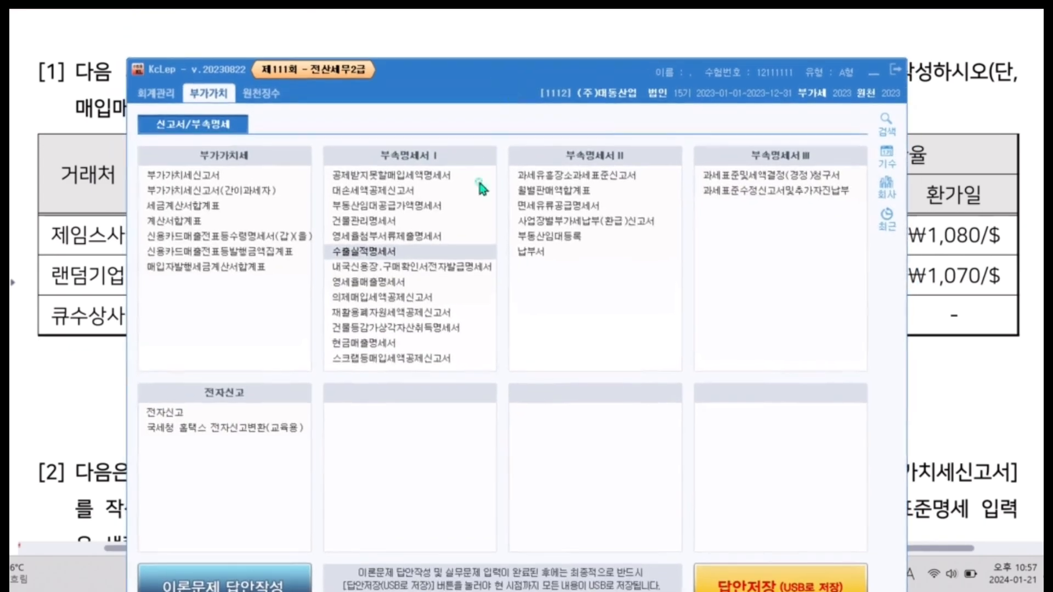
pyautogui.click(375, 252)
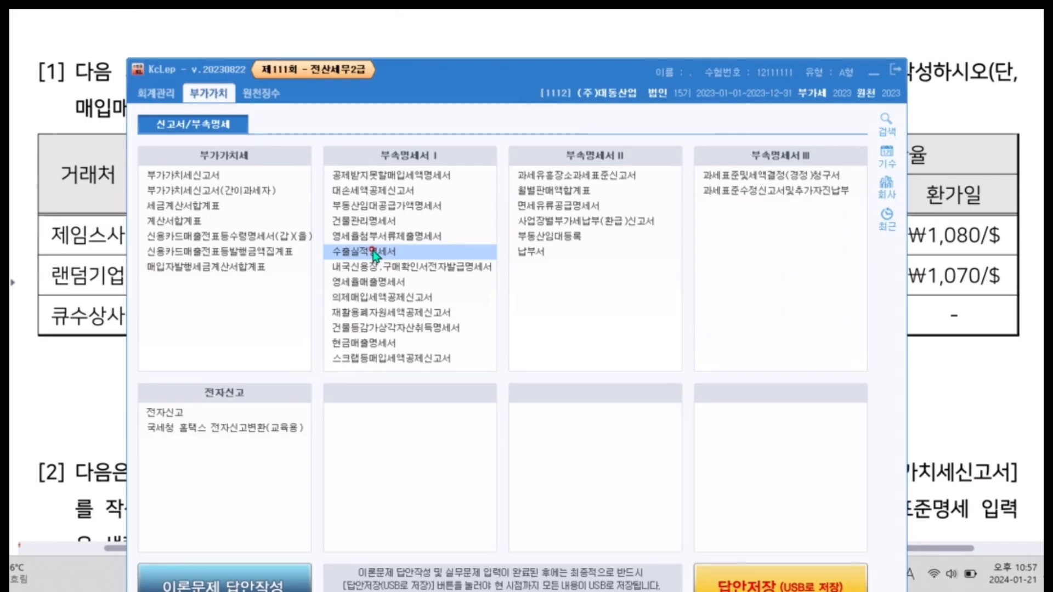
pyautogui.click(343, 284)
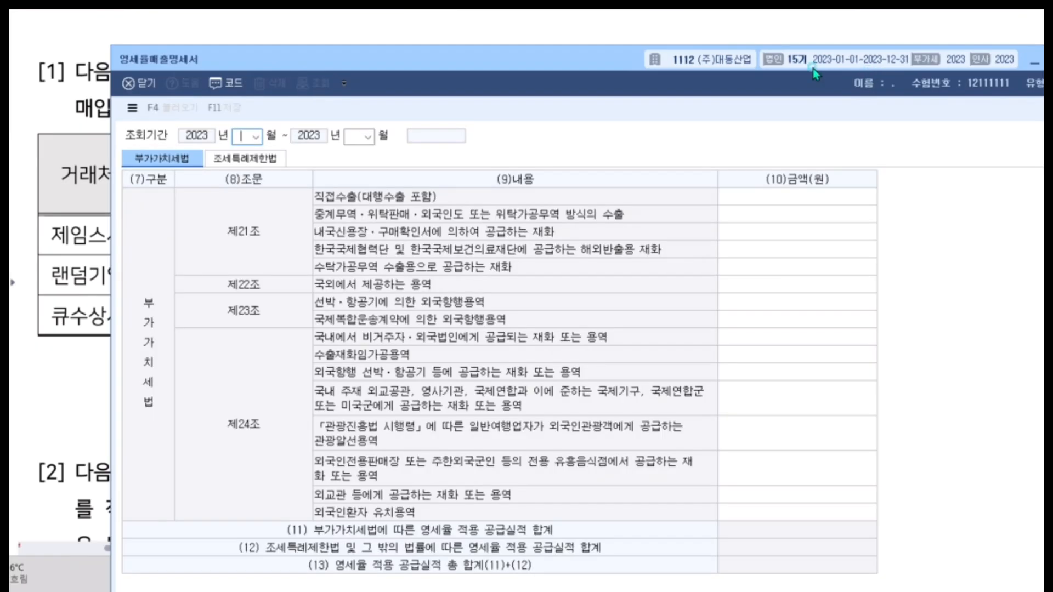
pyautogui.moveTo(814, 68); pyautogui.dragTo(687, 153)
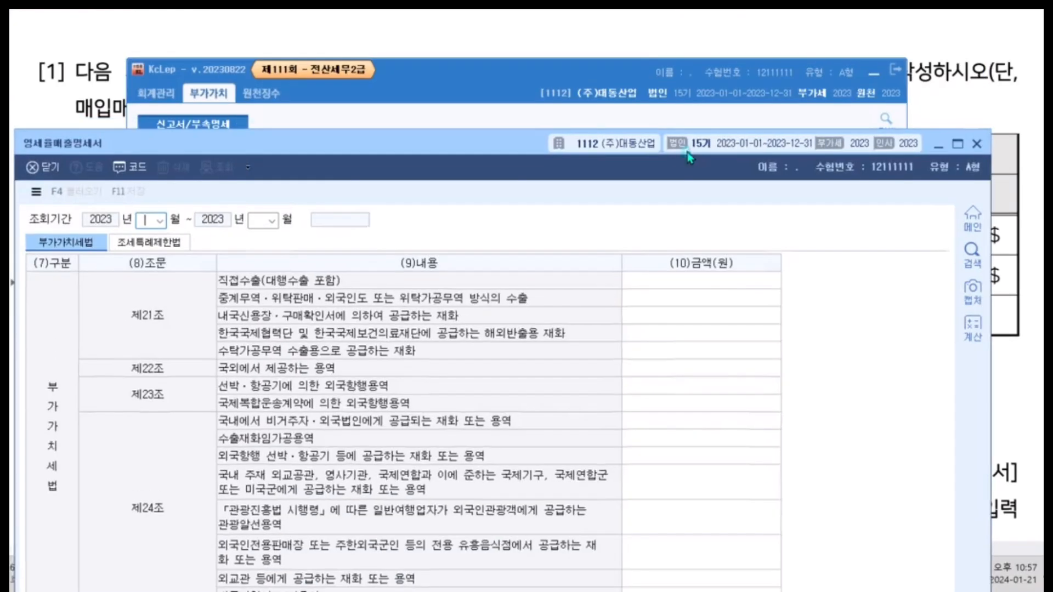
pyautogui.moveTo(583, 145); pyautogui.dragTo(613, 33)
pyautogui.click(333, 119)
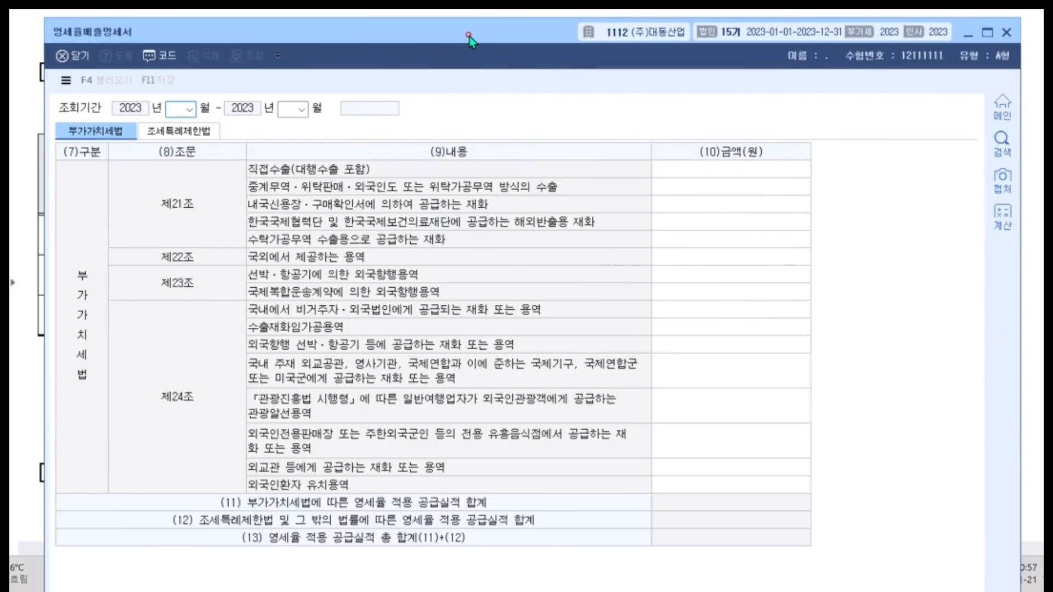
pyautogui.write('01')
pyautogui.press('Return')
pyautogui.write('03')
pyautogui.press('Return')
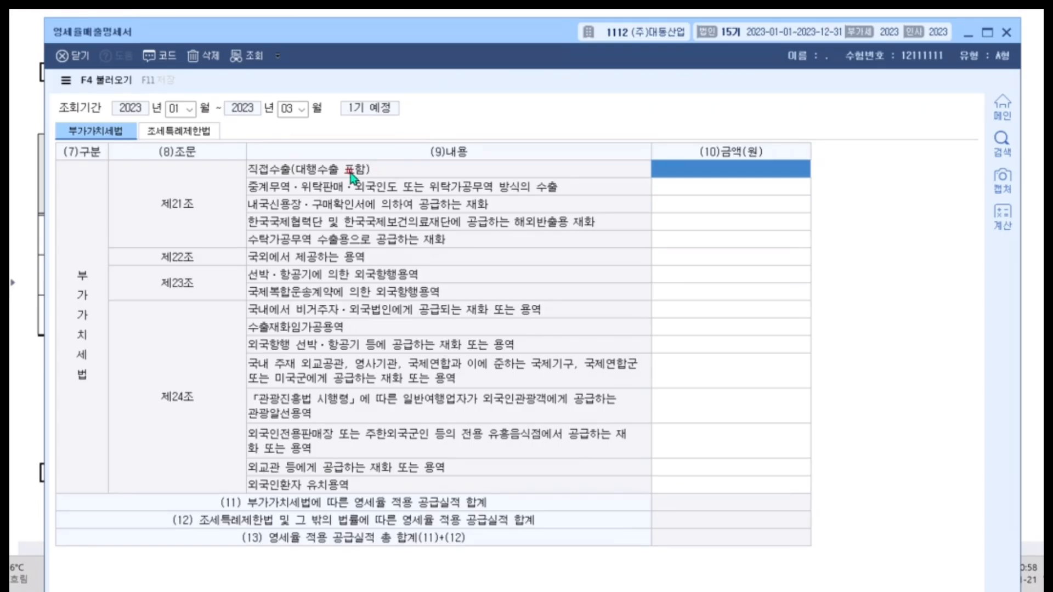
# Try to load existing data into the 영세율매출명세서 for the first preliminary period.
pyautogui.click(107, 86)
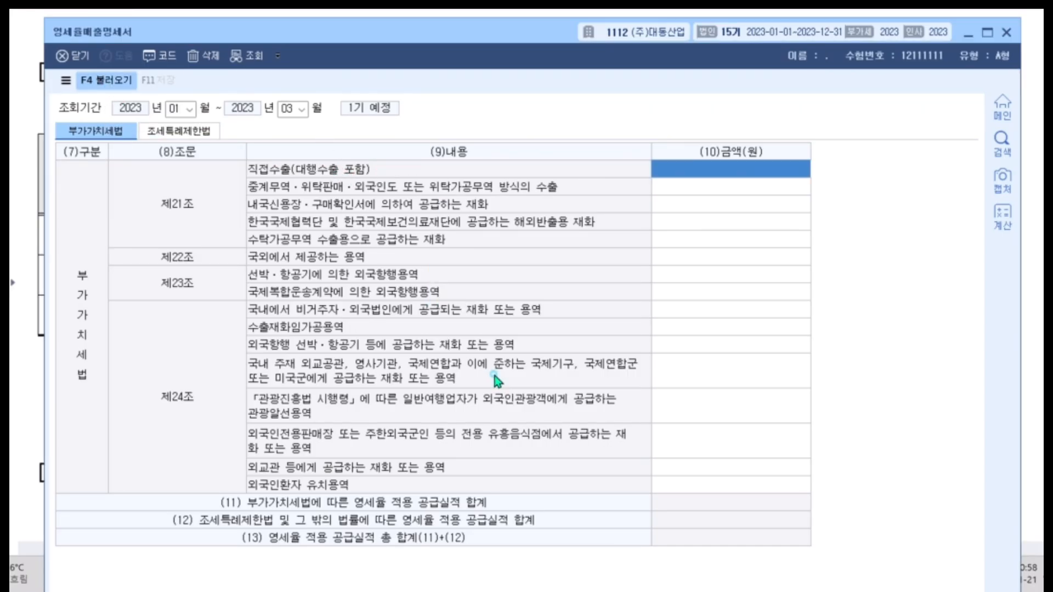
pyautogui.press('Return')
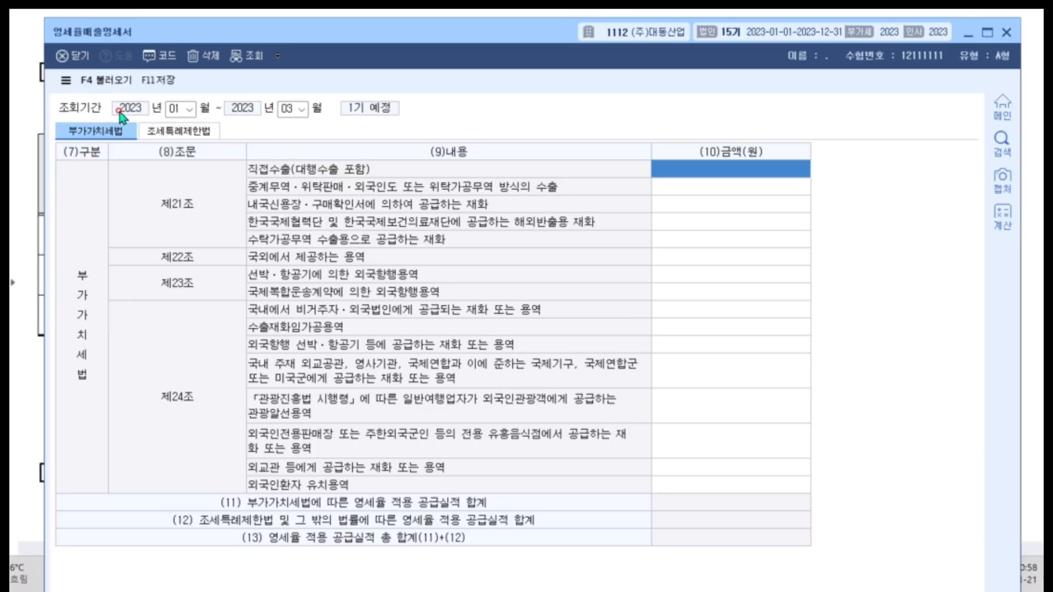
pyautogui.click(107, 80)
pyautogui.click(505, 379)
pyautogui.moveTo(487, 38)
pyautogui.mouseDown()
pyautogui.moveTo(475, 112)
pyautogui.moveTo(491, 182)
pyautogui.moveTo(489, 51)
pyautogui.mouseUp()
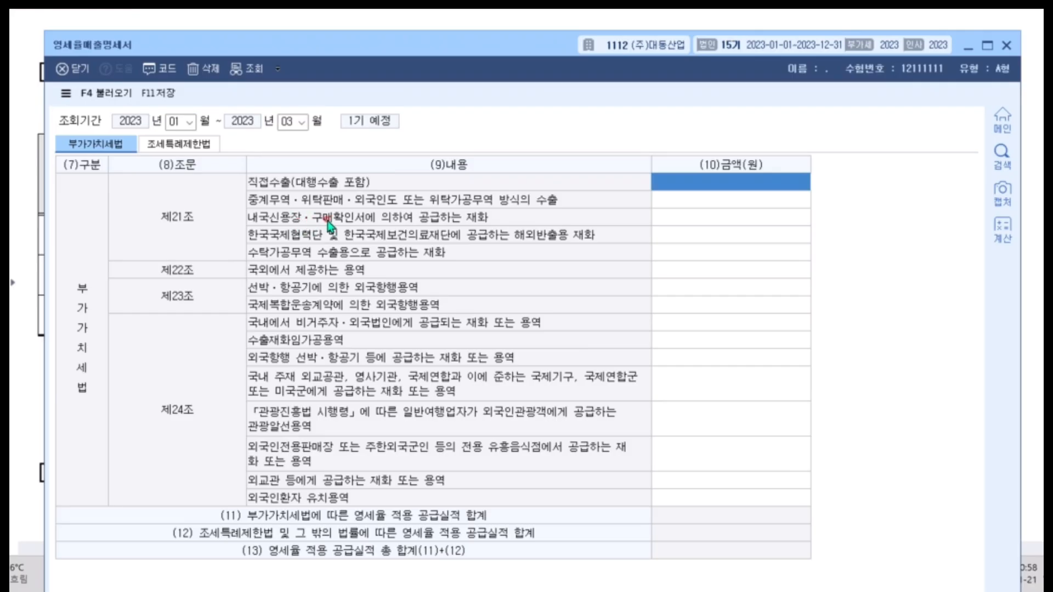
pyautogui.click(696, 216)
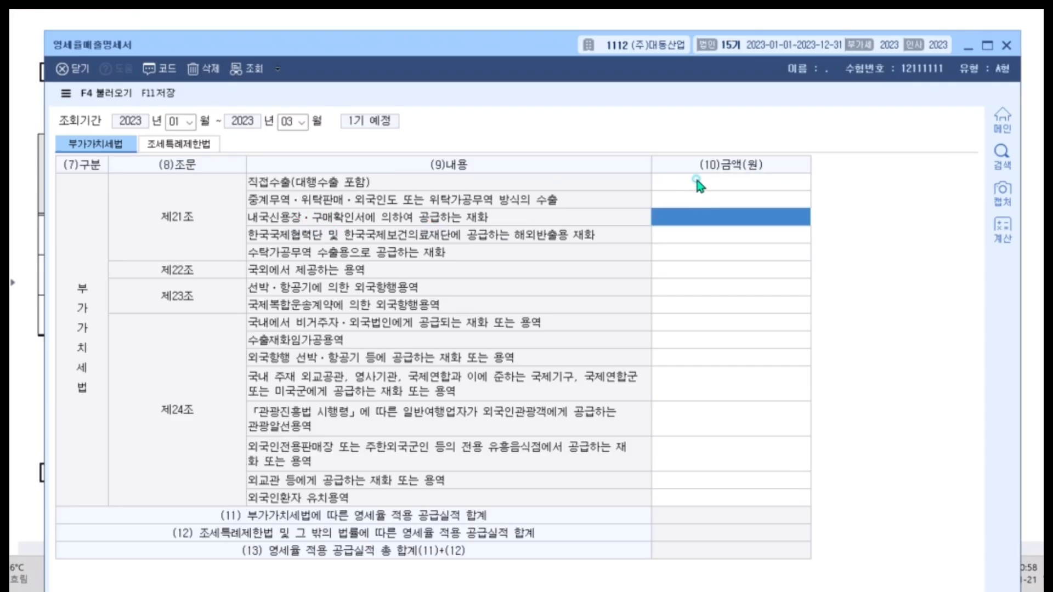
pyautogui.click(693, 214)
pyautogui.click(694, 215)
pyautogui.click(687, 211)
# Reopen the saved 수출실적명세서 for months 01 to 03, check its 원화금액 total and close it.
pyautogui.click(969, 49)
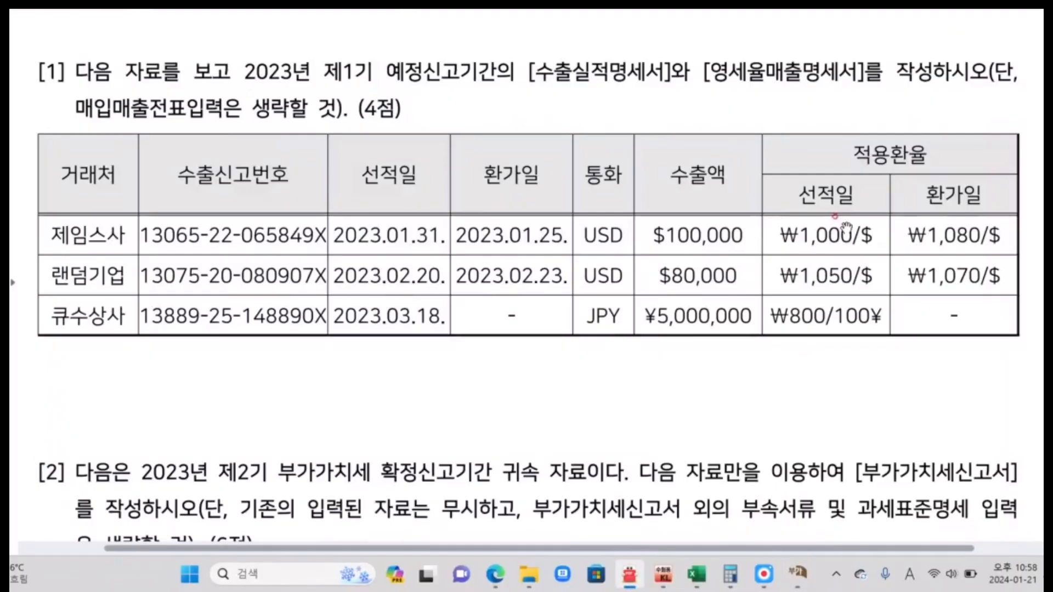
pyautogui.moveTo(802, 585)
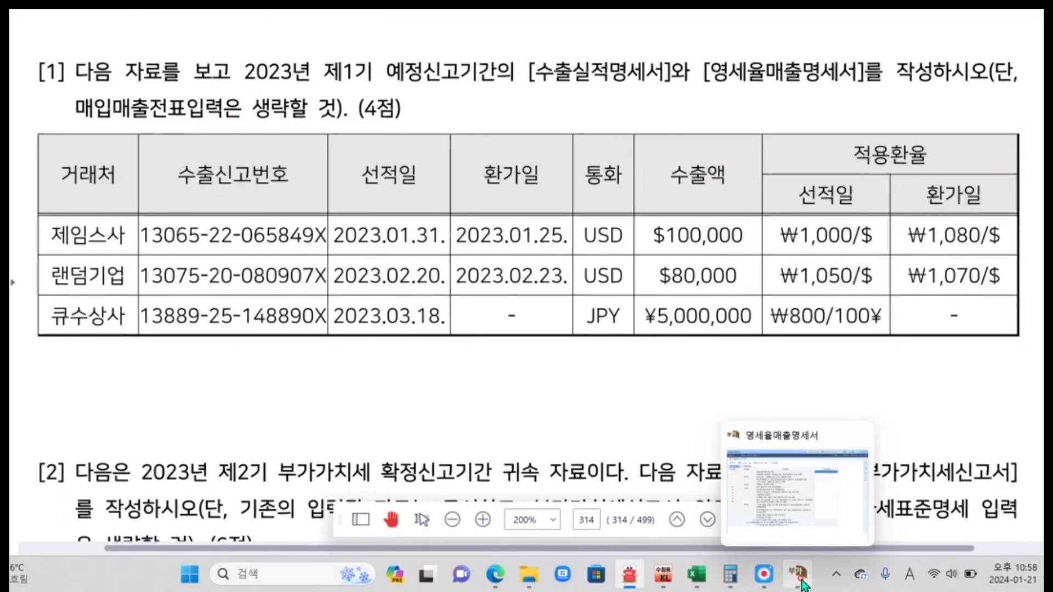
pyautogui.click(663, 574)
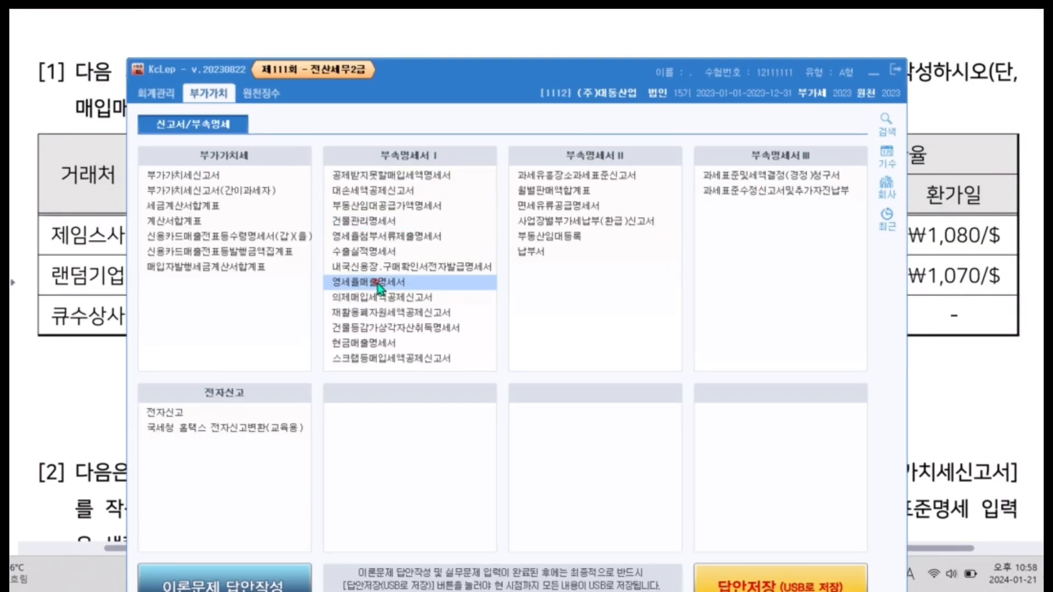
pyautogui.click(376, 251)
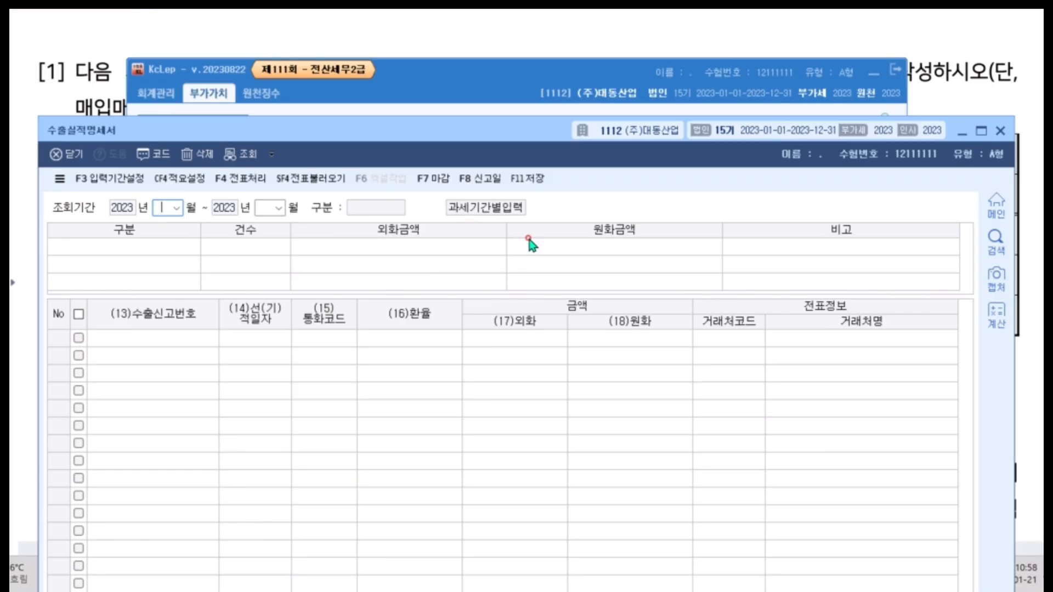
pyautogui.write('1')
pyautogui.press('Return')
pyautogui.write('3')
pyautogui.press('Return')
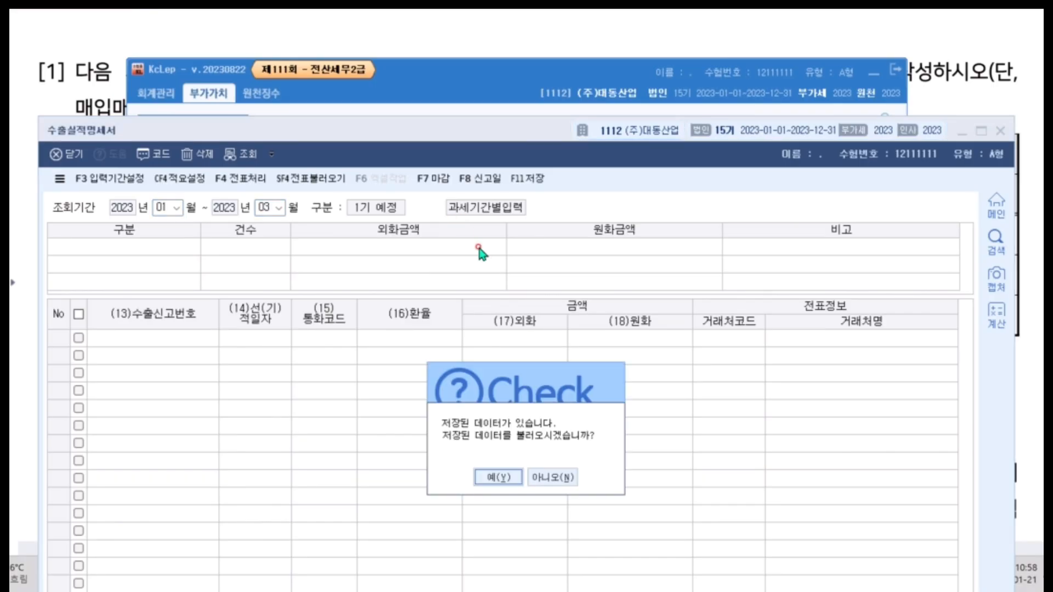
pyautogui.click(502, 477)
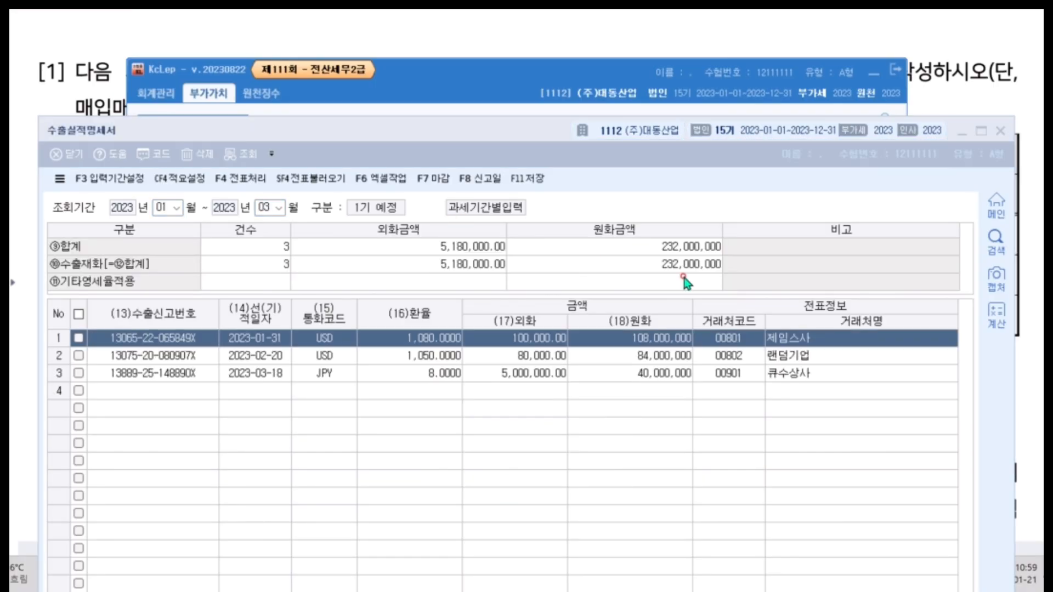
pyautogui.click(661, 251)
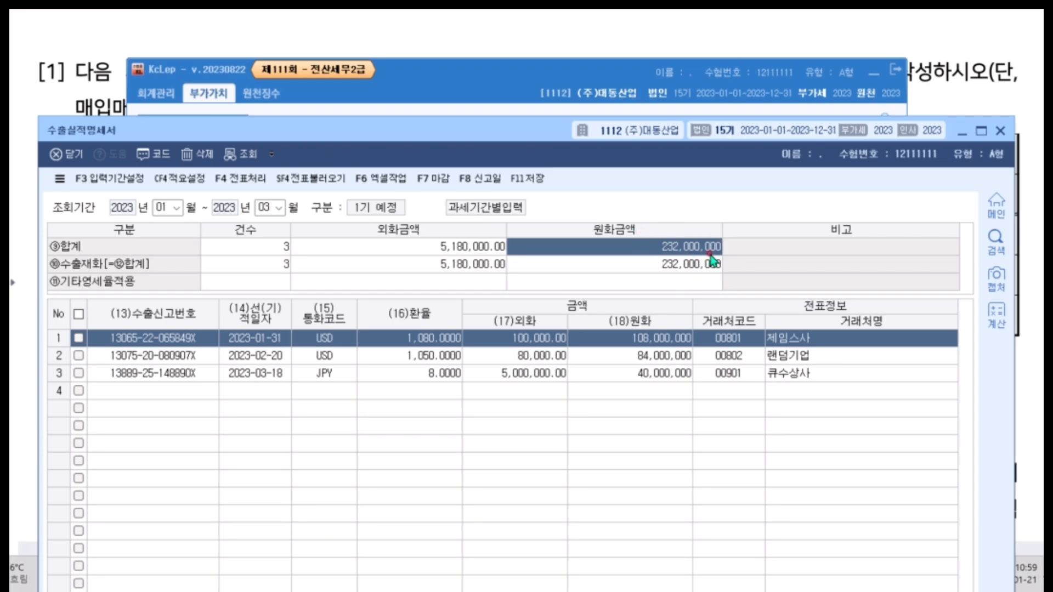
pyautogui.click(1007, 134)
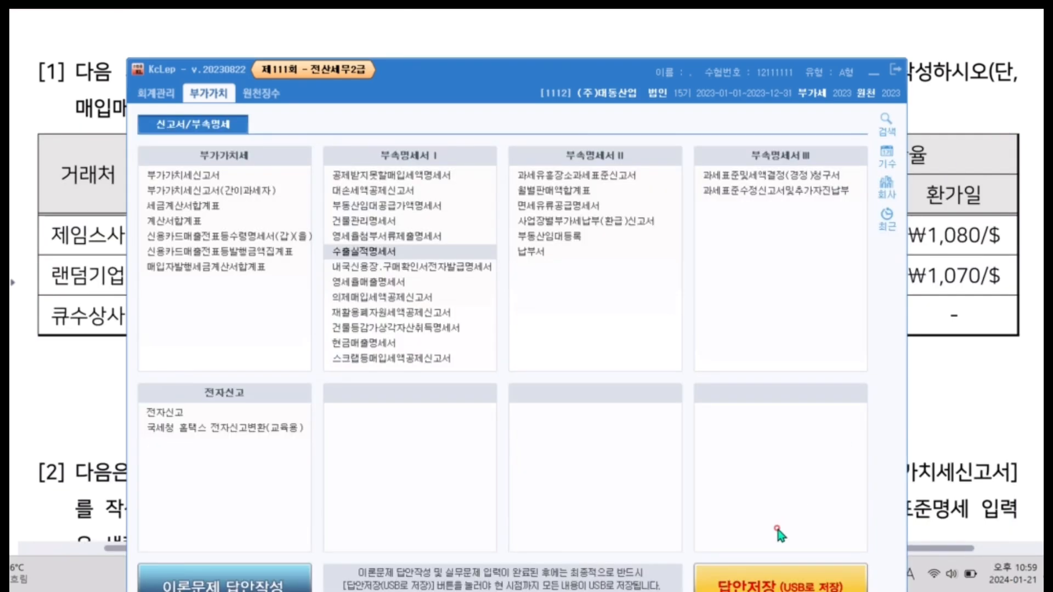
# Return to the 영세율매출명세서 and enter 232,000,000 as the 직접수출(대행수출 포함) amount.
pyautogui.click(392, 282)
pyautogui.click(684, 185)
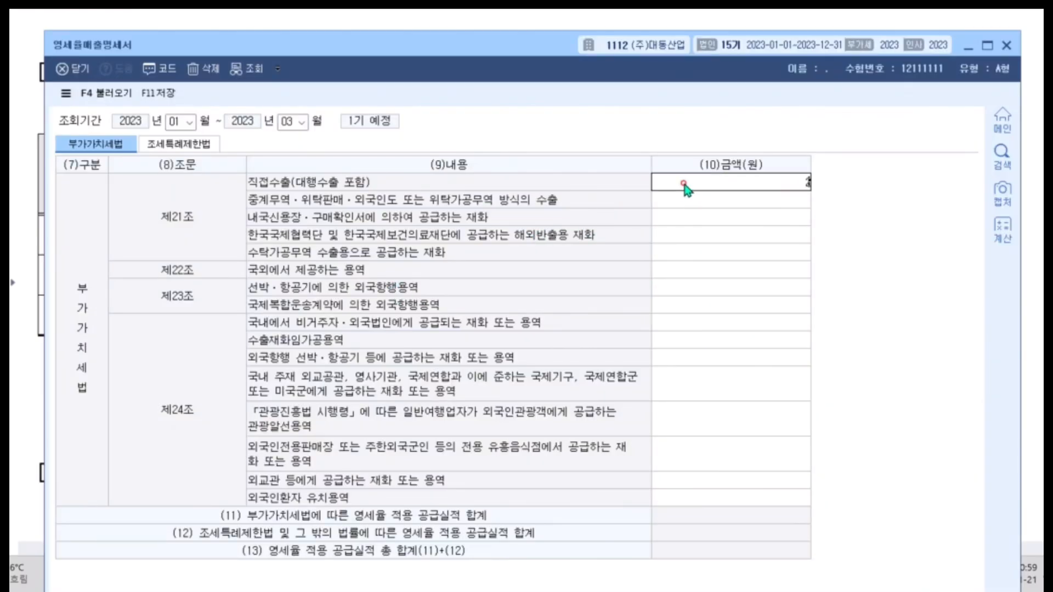
pyautogui.write('232,000,000')
pyautogui.press('Return')
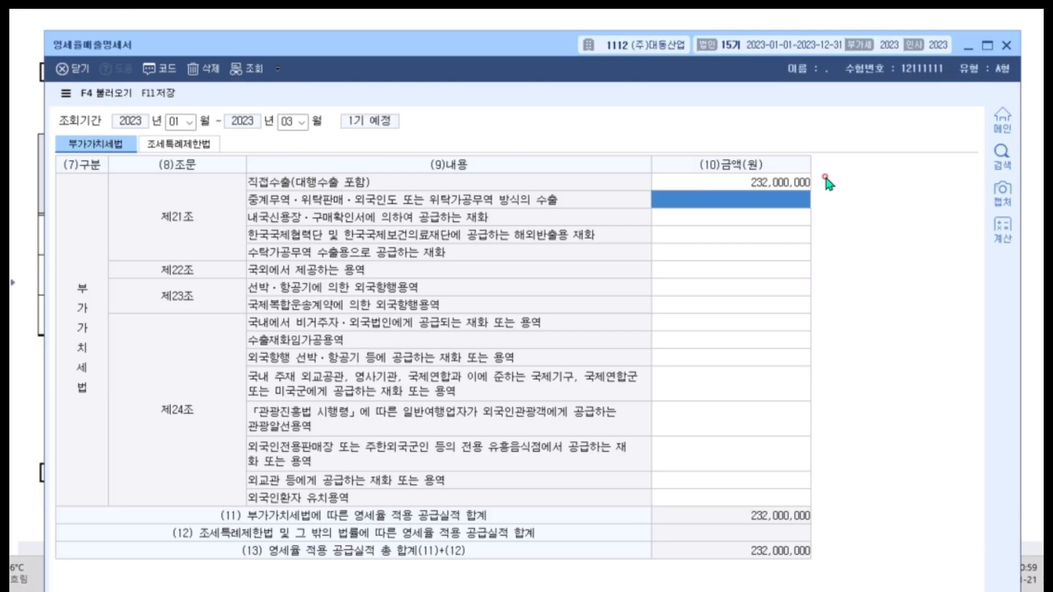
# Save the modified 영세율매출명세서 and close it.
pyautogui.click(151, 96)
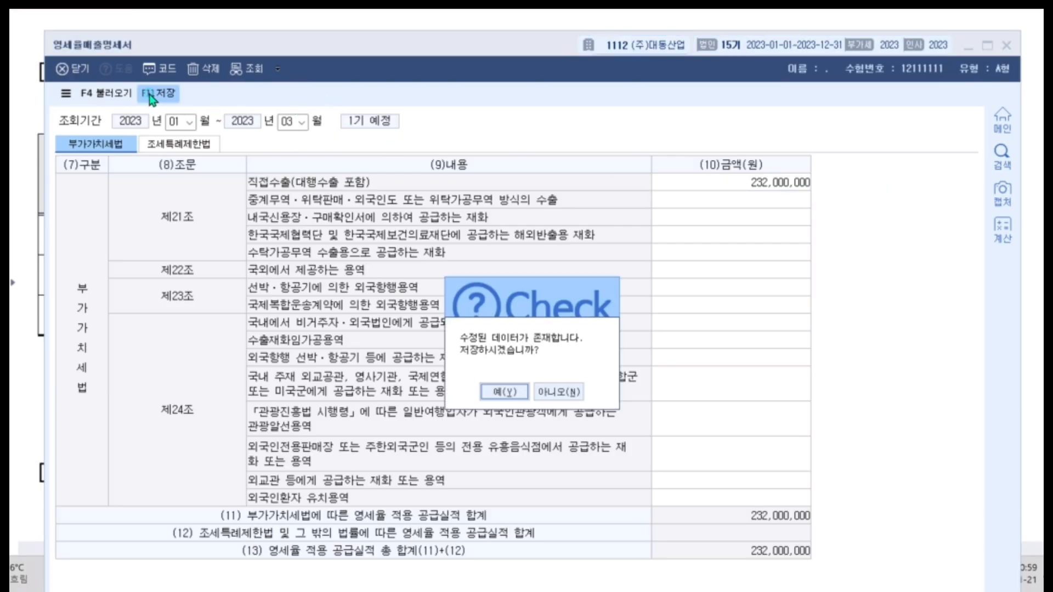
pyautogui.click(488, 393)
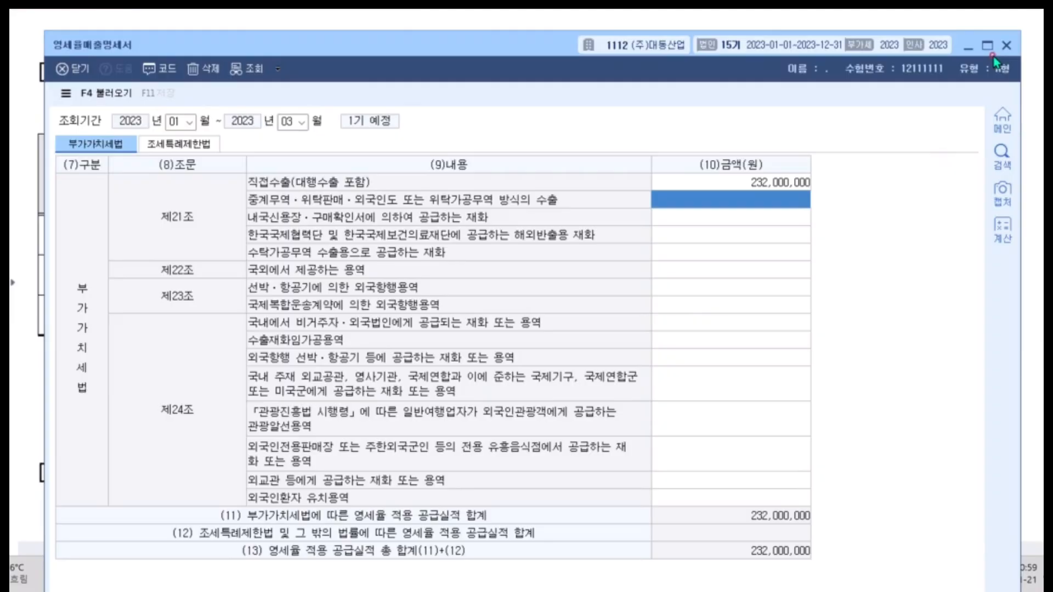
pyautogui.click(1006, 45)
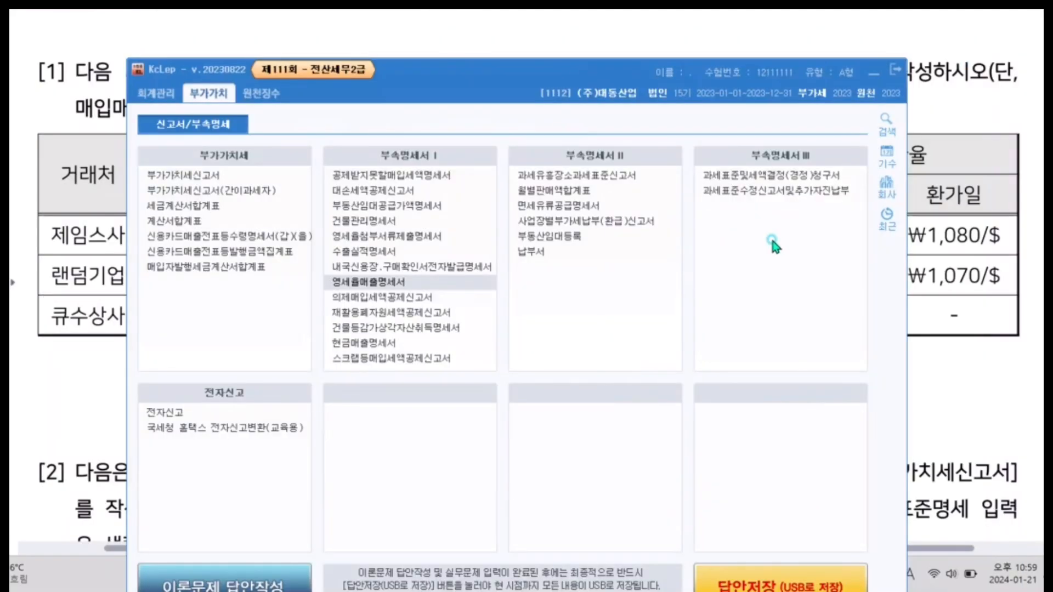
# Switch to the exam document and read the 부가가치세신고서 data of question [2].
pyautogui.click(966, 105)
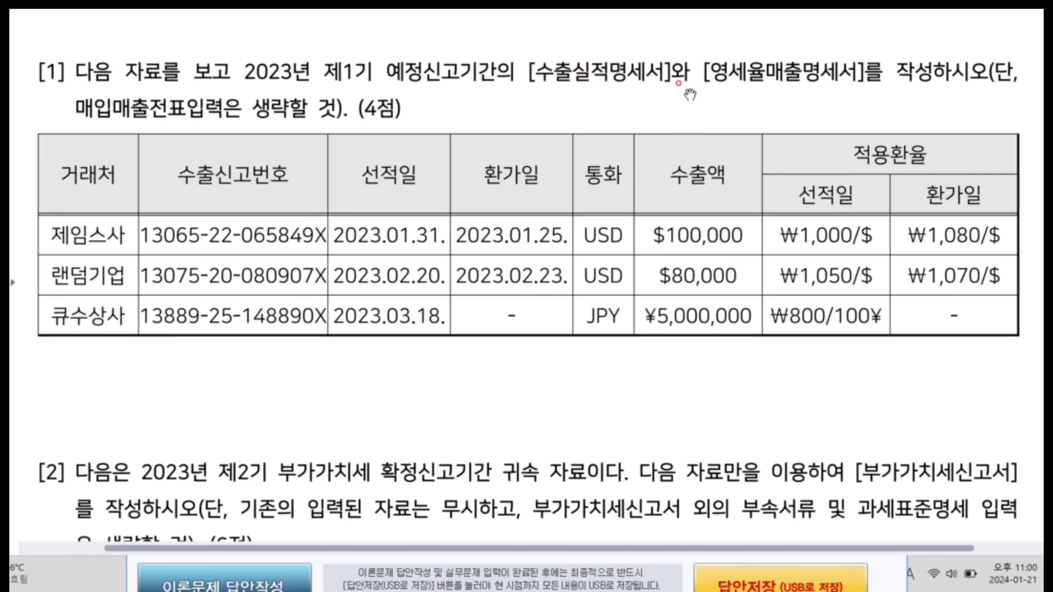
pyautogui.scroll(-6, 510, 139)
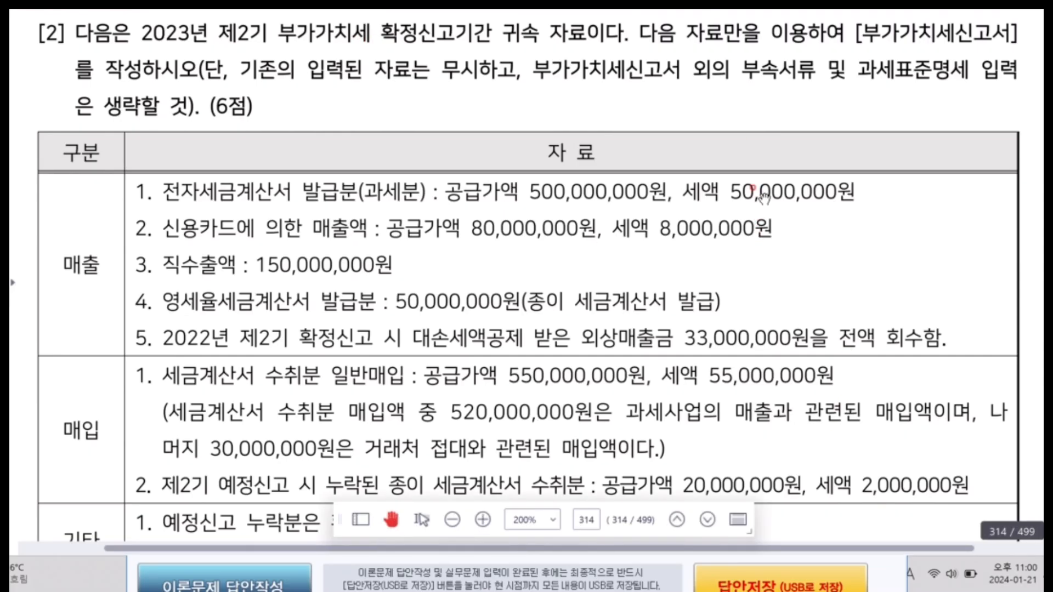
# Switch to KcLep, open the 부가가치세신고서 and set its 조회기간 to months 10 through 12 of 2023.
pyautogui.scroll(-2, 762, 192)
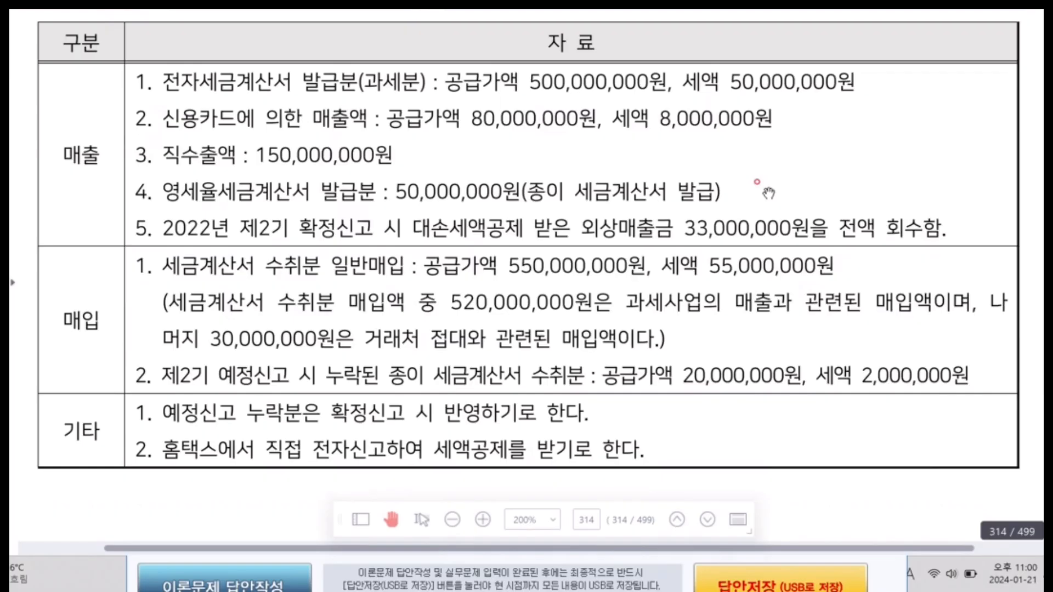
pyautogui.click(892, 571)
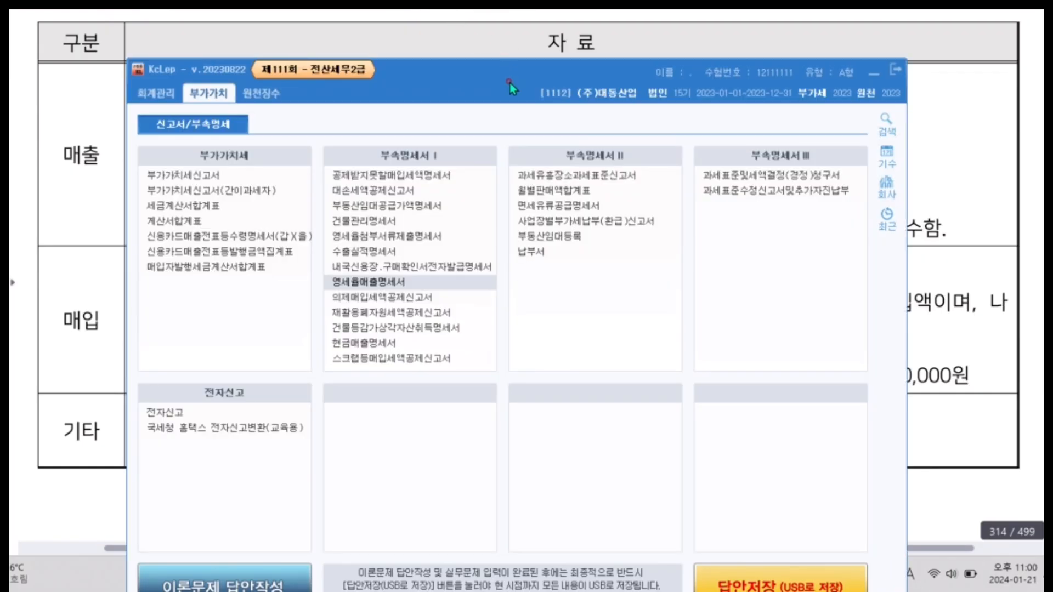
pyautogui.moveTo(509, 82); pyautogui.dragTo(507, 36)
pyautogui.click(167, 129)
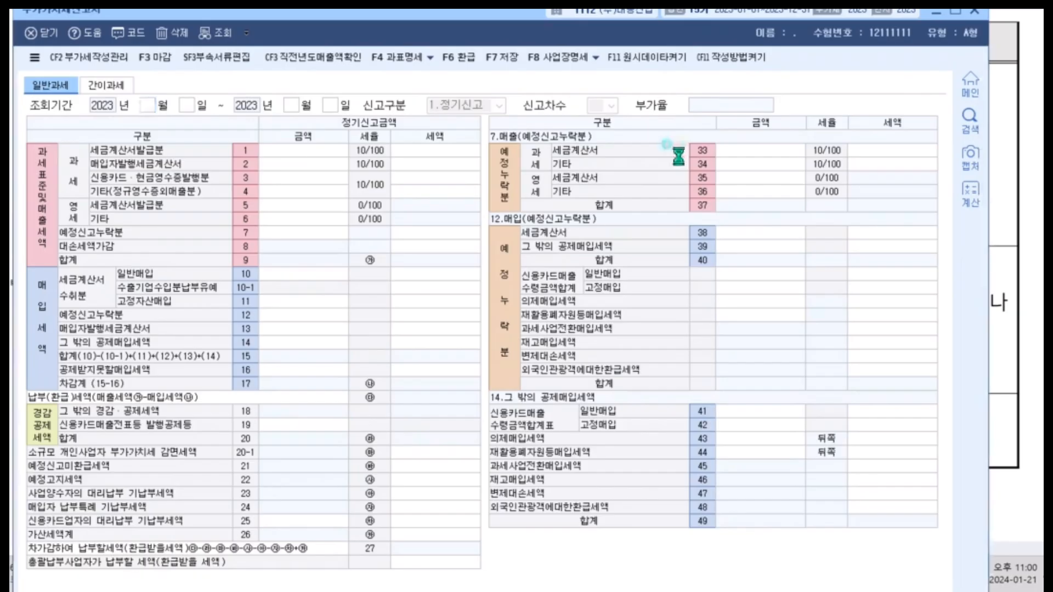
pyautogui.write('10')
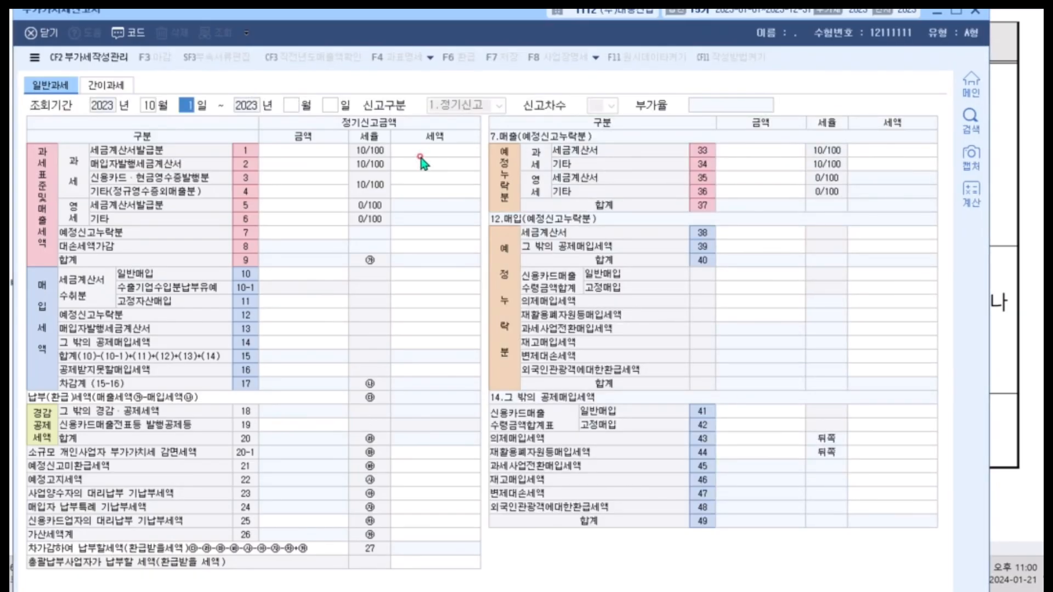
pyautogui.press('Return')
pyautogui.write('12')
pyautogui.press('Return')
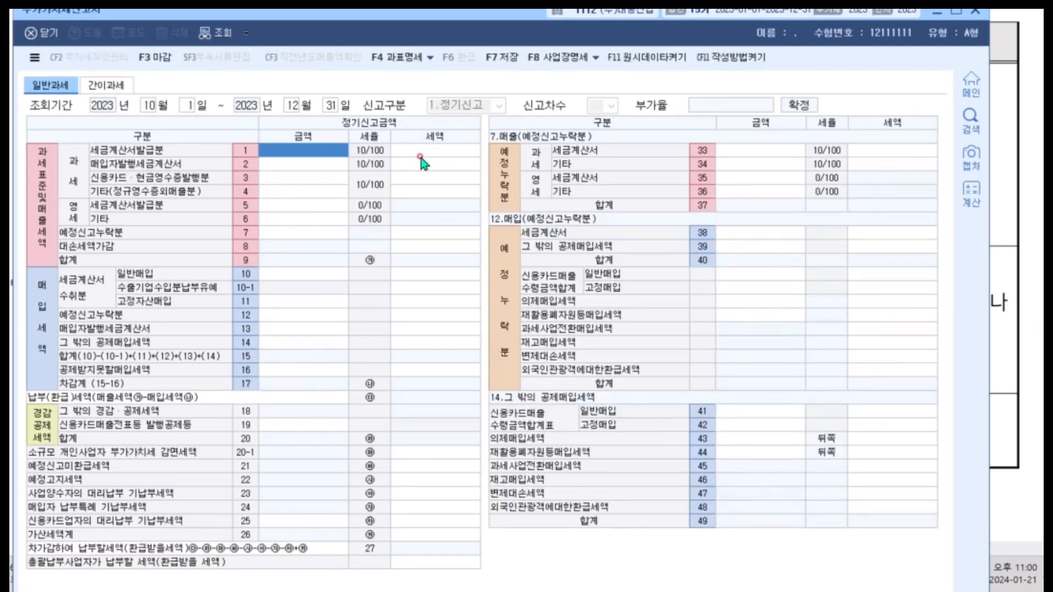
# Minimize the KcLep main window and place the 부가가치세신고서 beneath the exam's 매출 data so both are readable.
pyautogui.moveTo(523, 18); pyautogui.dragTo(546, 238)
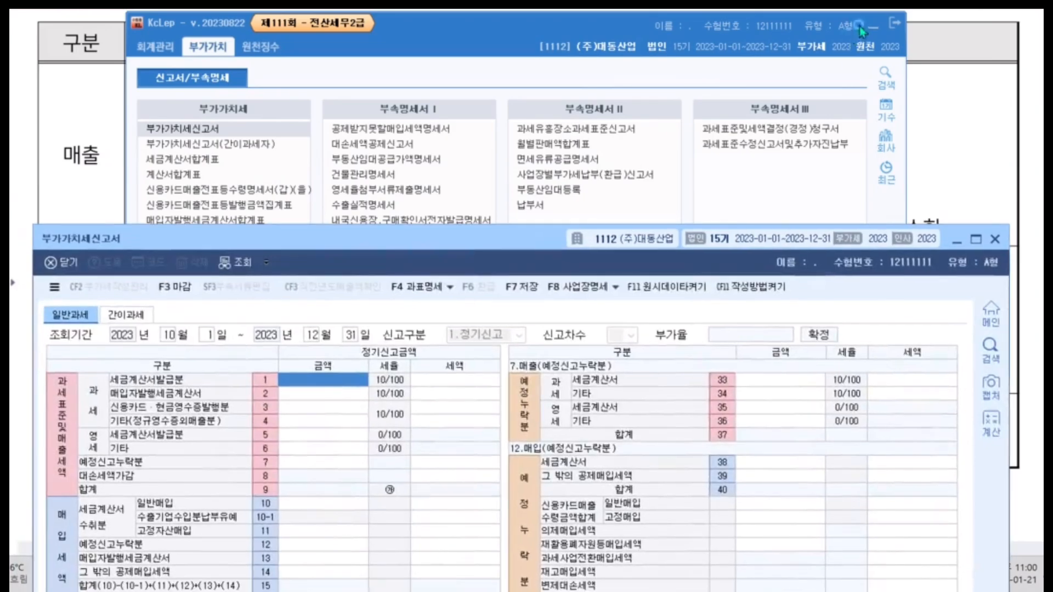
pyautogui.click(872, 25)
pyautogui.scroll(-2, 626, 105)
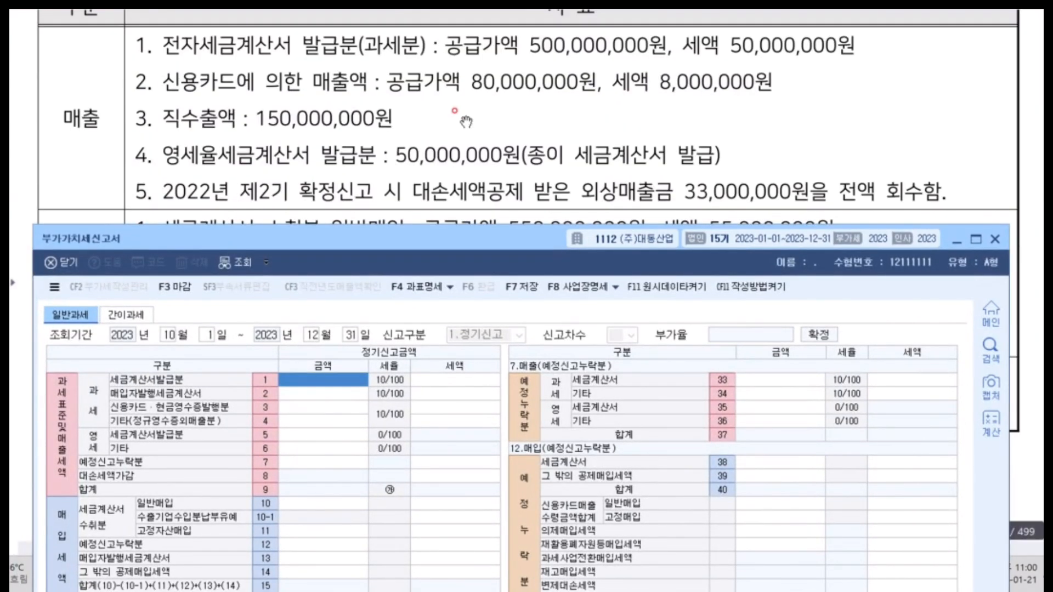
pyautogui.moveTo(342, 238); pyautogui.dragTo(358, 213)
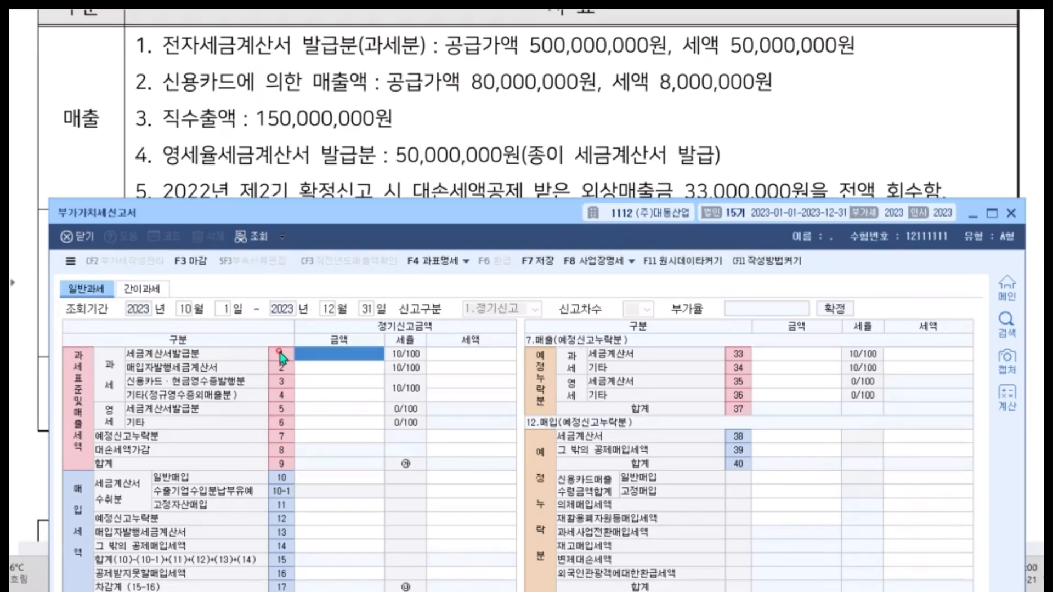
# Enter the 과세 sales amounts: 500,000,000 for 세금계산서발급분 (row 1) and 80,000,000 for 신용카드·현금영수증발행분 (row 3).
pyautogui.write('500000000')
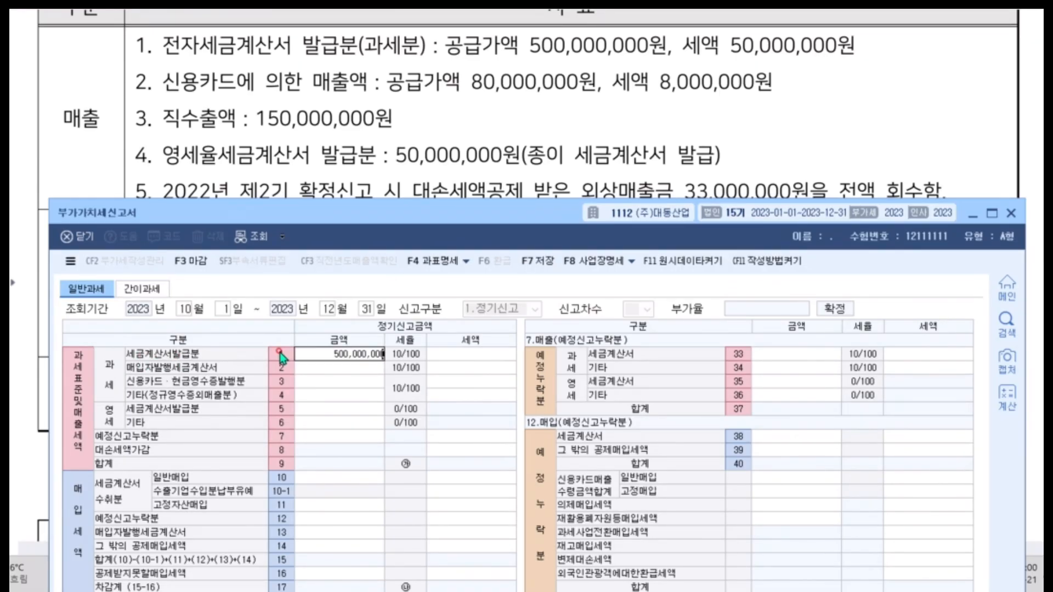
pyautogui.press('Return')
pyautogui.press('Return')
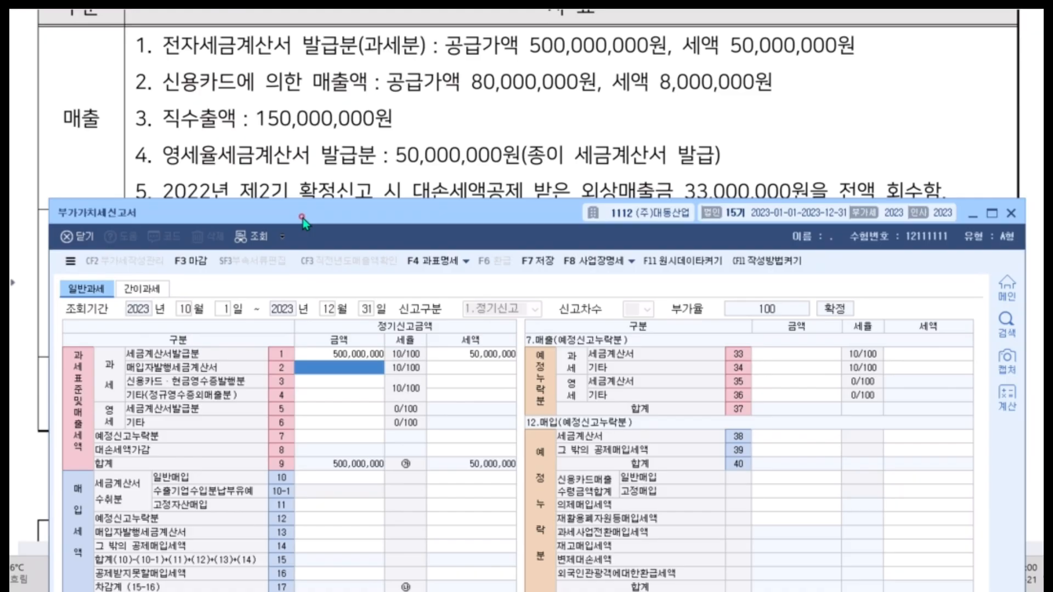
pyautogui.click(305, 381)
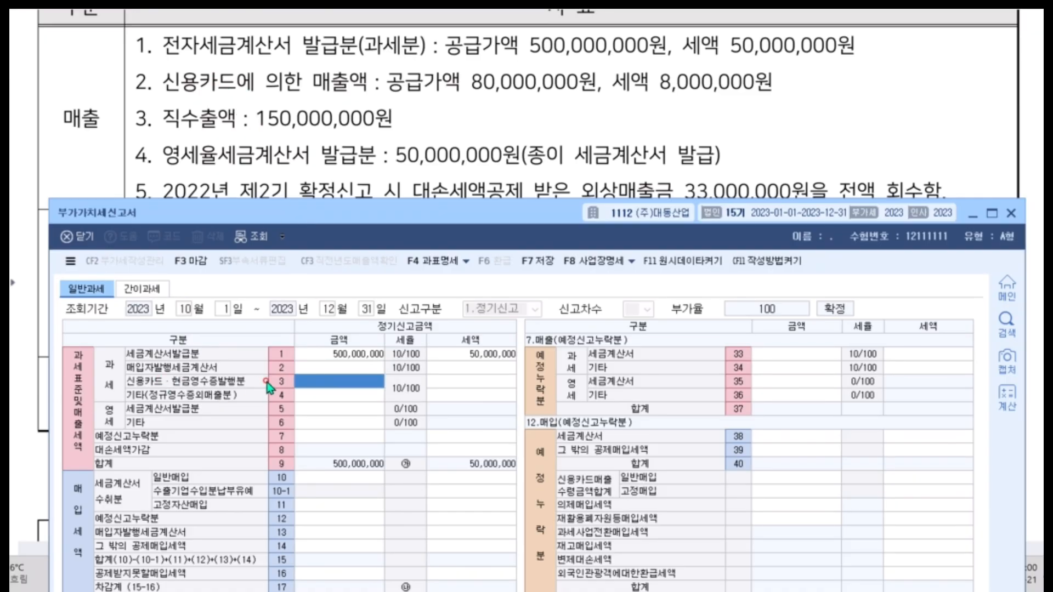
pyautogui.write('80000000')
pyautogui.press('Return')
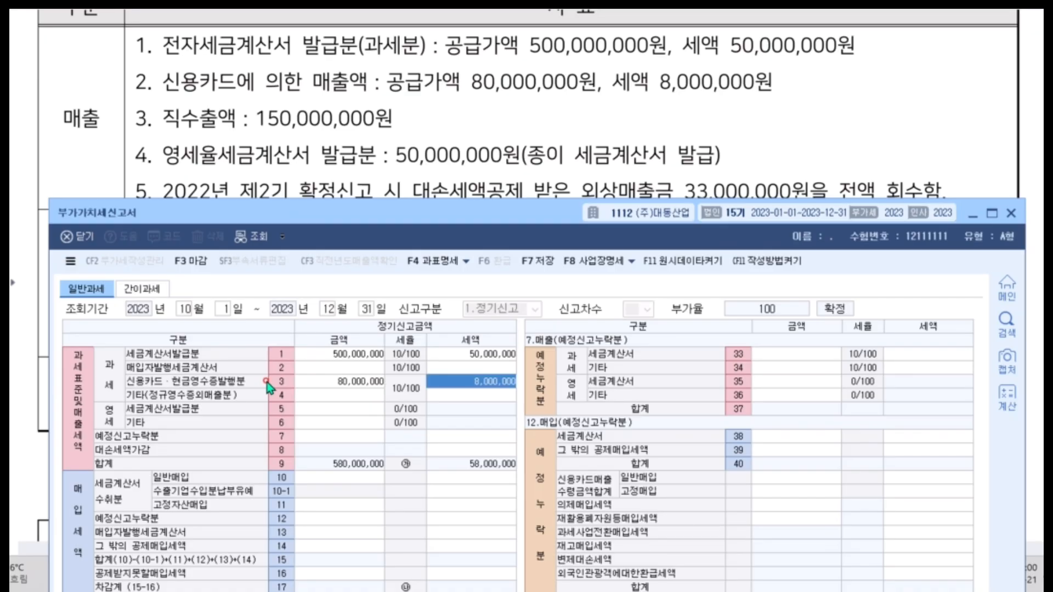
# Enter the 영세 sales amounts: 150,000,000 for 기타 (row 6) and 50,000,000 for 세금계산서발급분 (row 5).
pyautogui.click(316, 410)
pyautogui.click(324, 424)
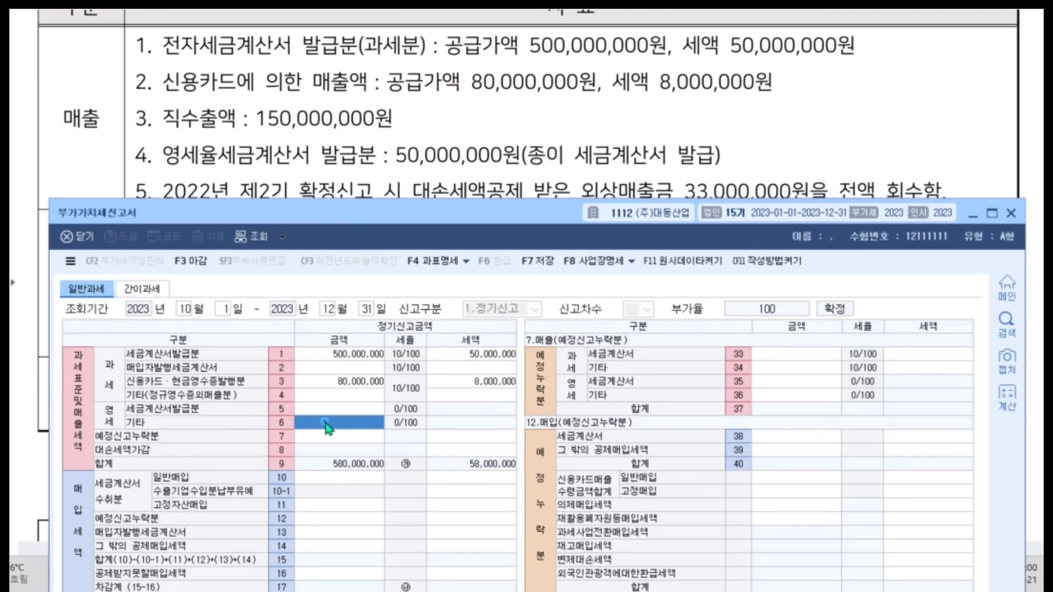
pyautogui.write('150000000')
pyautogui.press('Return')
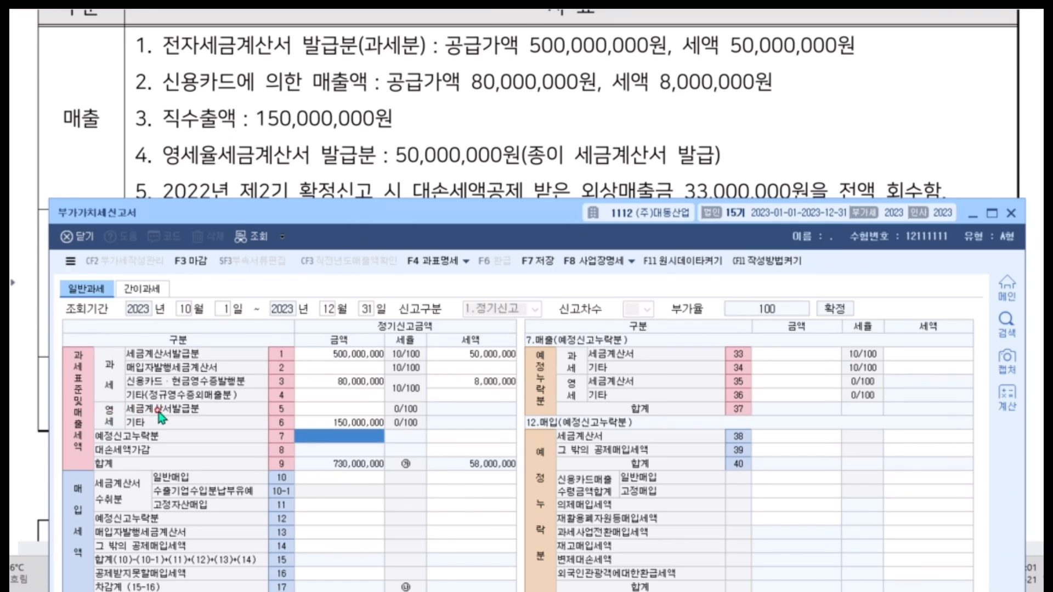
pyautogui.click(309, 411)
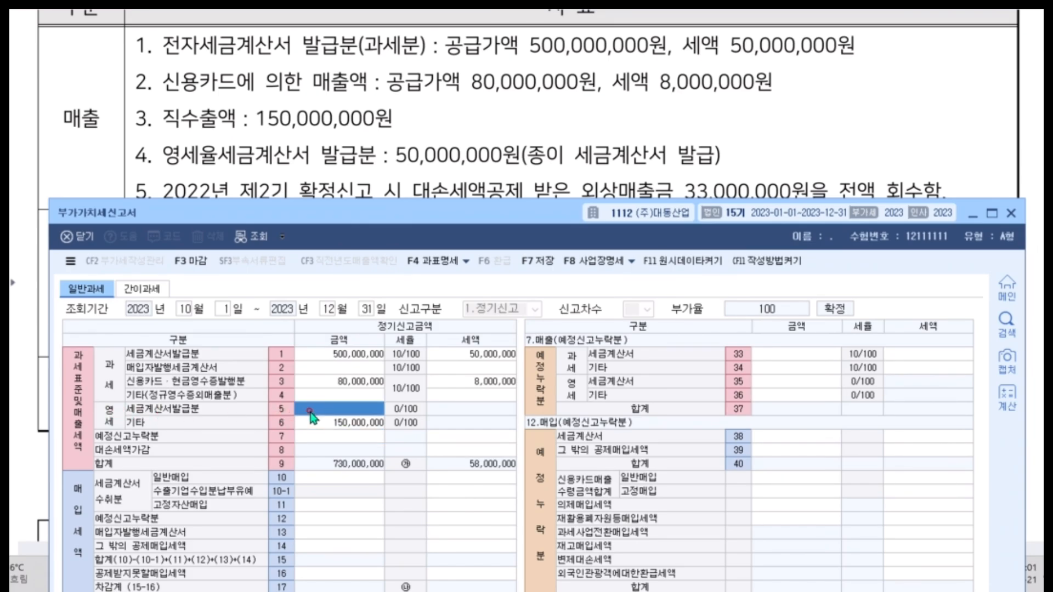
pyautogui.click(309, 410)
pyautogui.write('50,000,000')
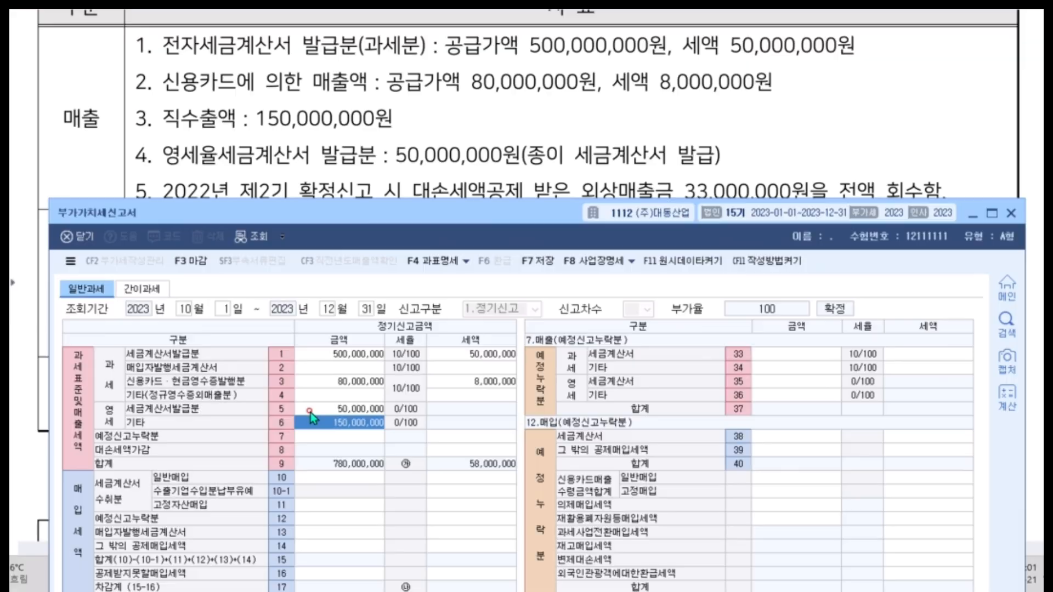
pyautogui.press('Return')
pyautogui.click(310, 411)
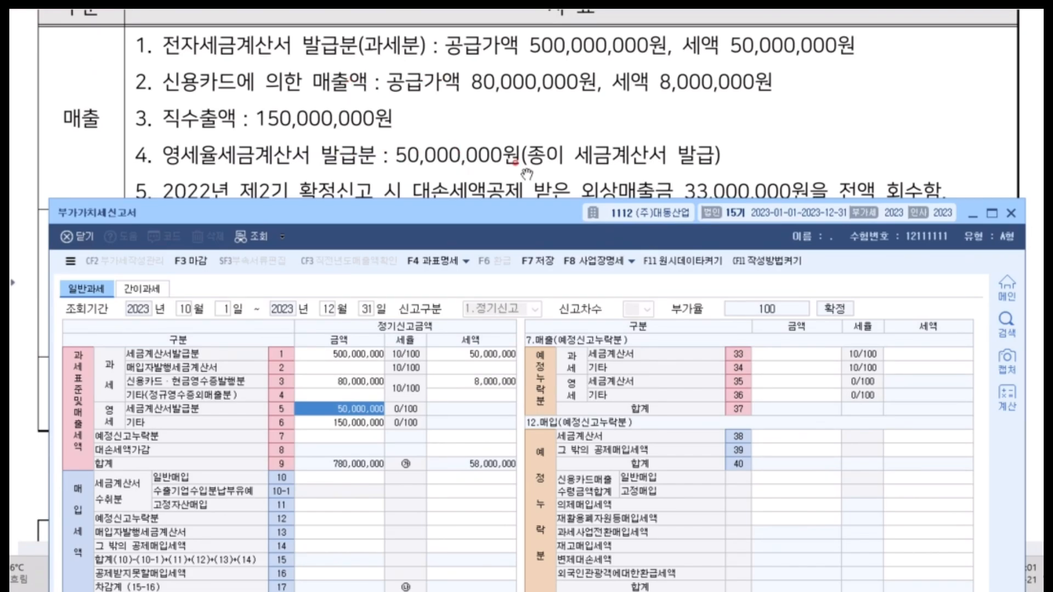
# Open the 가산세명세 from 가산세계 and enter 50,000,000 as the 세금계산서 지연발급 등 amount (row 62).
pyautogui.moveTo(495, 218); pyautogui.dragTo(506, 20)
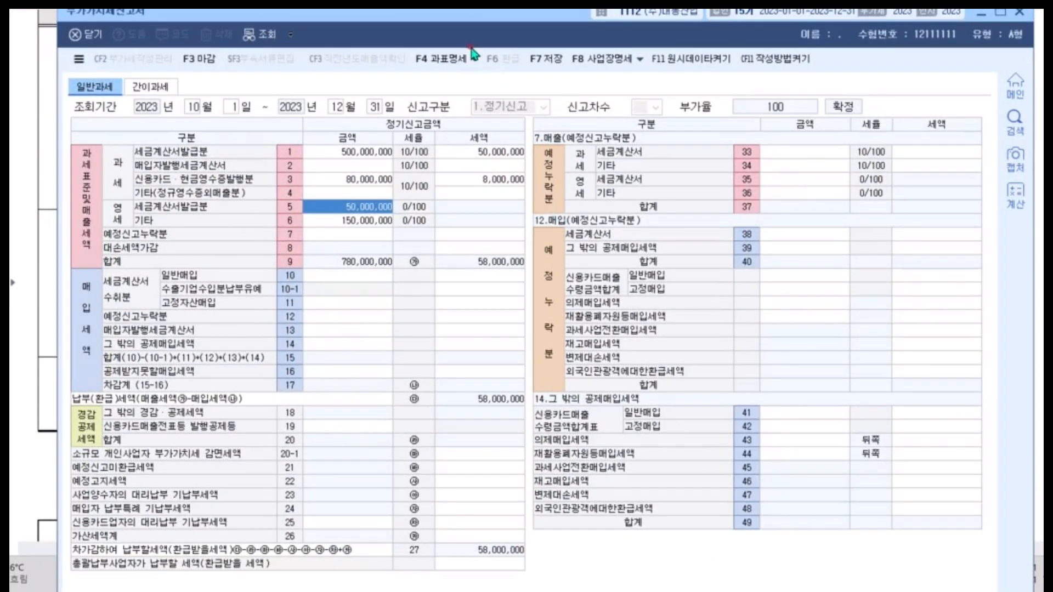
pyautogui.click(451, 538)
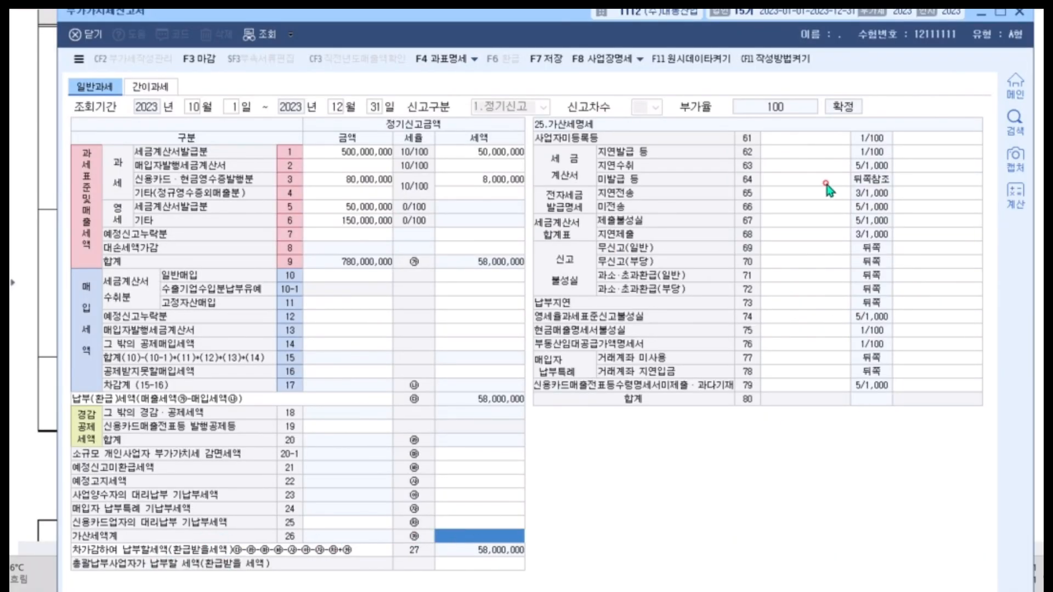
pyautogui.click(787, 152)
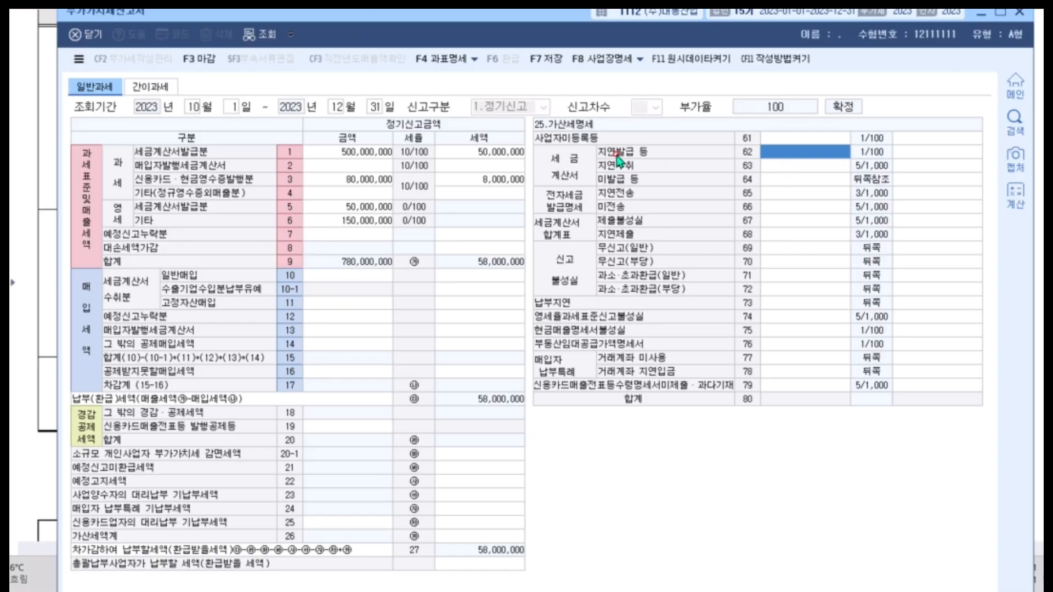
pyautogui.click(788, 168)
pyautogui.click(788, 181)
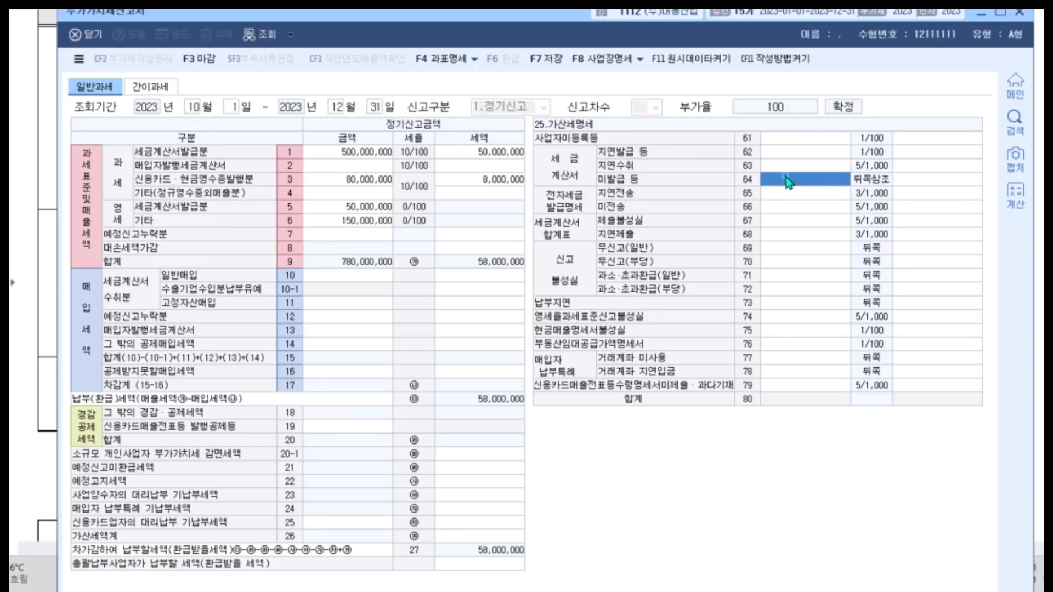
pyautogui.click(778, 153)
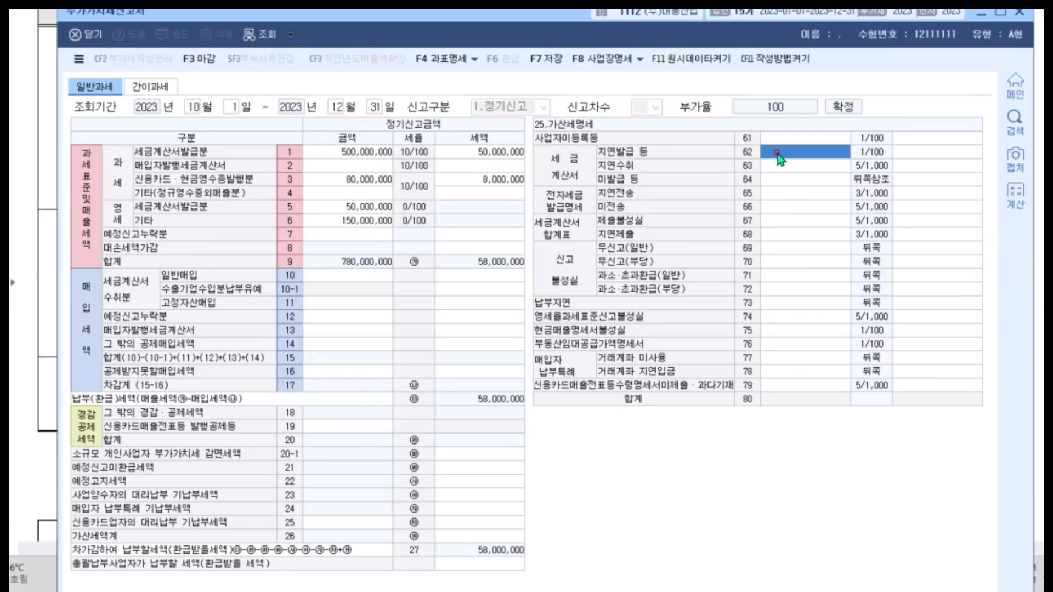
pyautogui.click(788, 182)
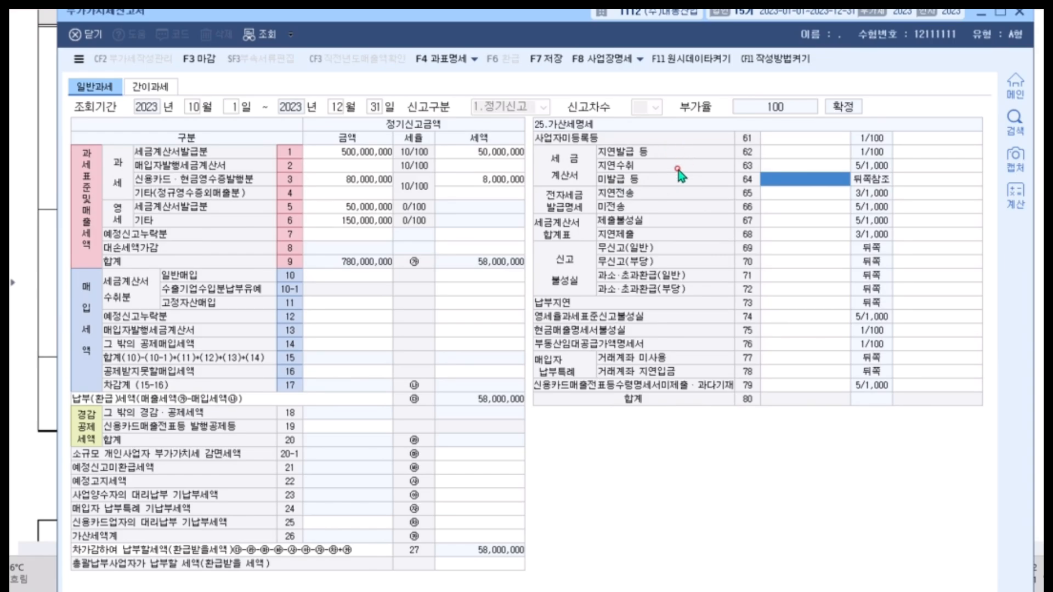
pyautogui.click(788, 152)
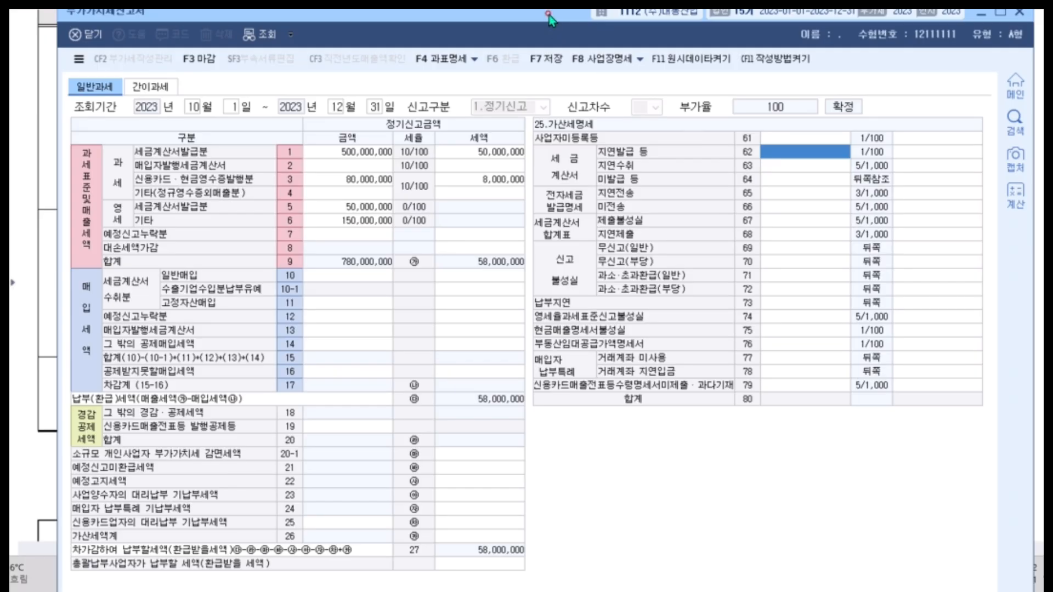
pyautogui.write('5')
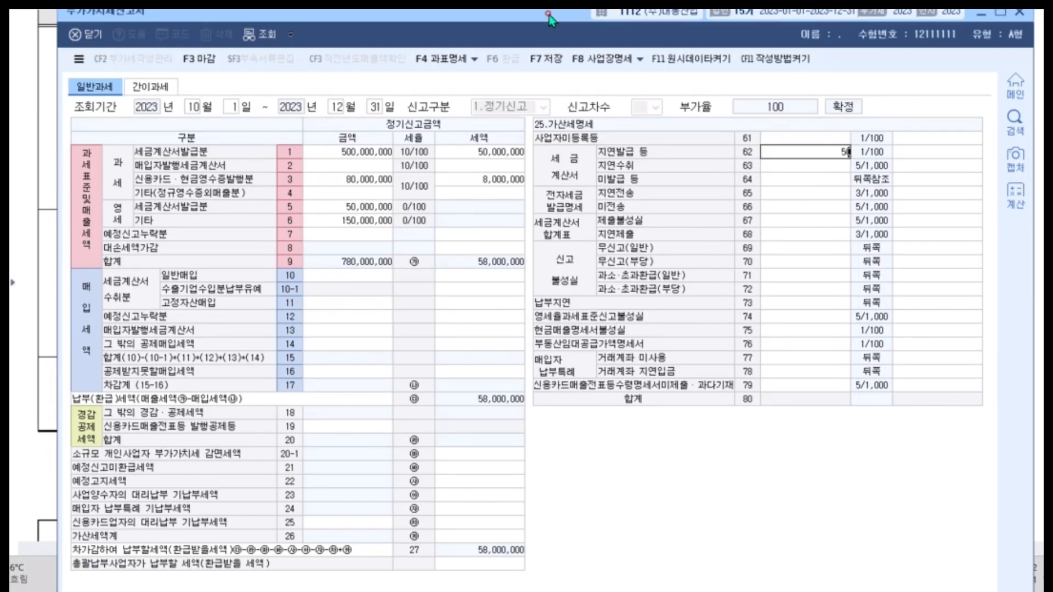
pyautogui.write('0,000,000')
pyautogui.press('Return')
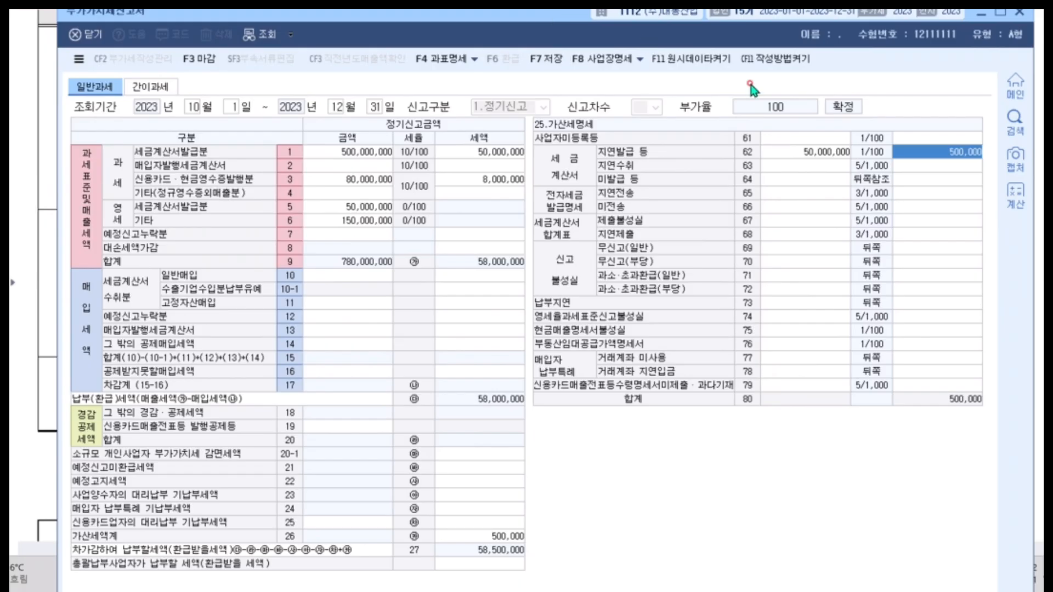
# Try entering 50,000,000 as the 세금계산서 미발급 등 amount (row 64) with a 세액 of 500,000.
pyautogui.click(795, 181)
pyautogui.write('50')
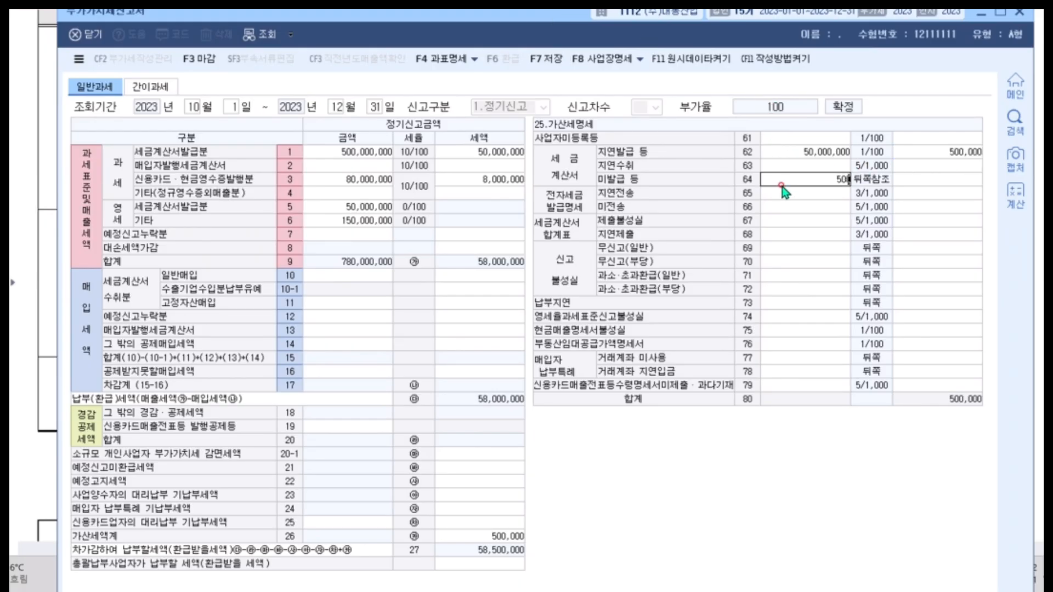
pyautogui.write('0,000,000')
pyautogui.press('Return')
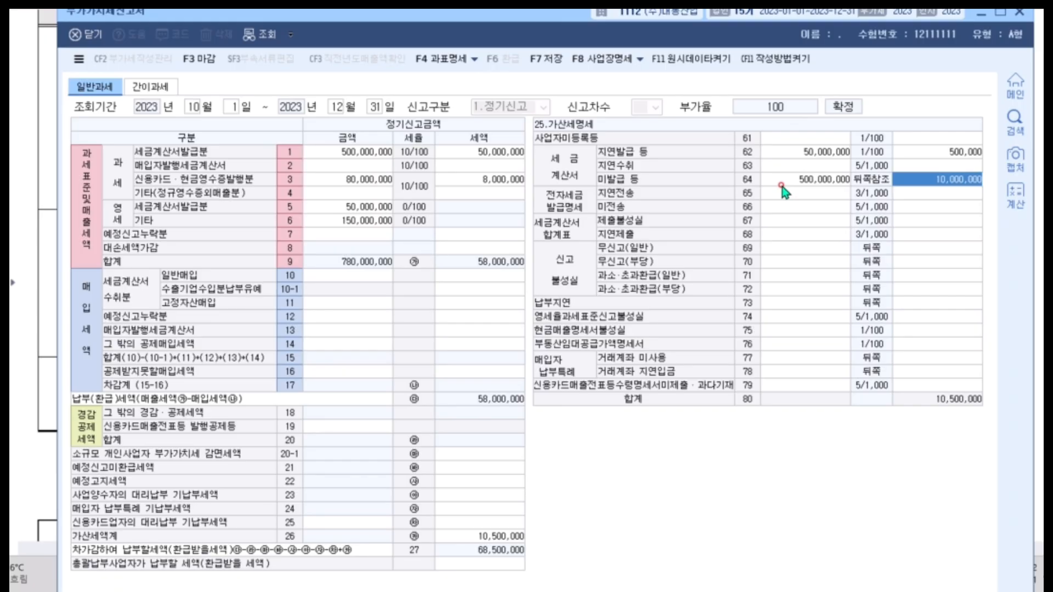
pyautogui.click(805, 181)
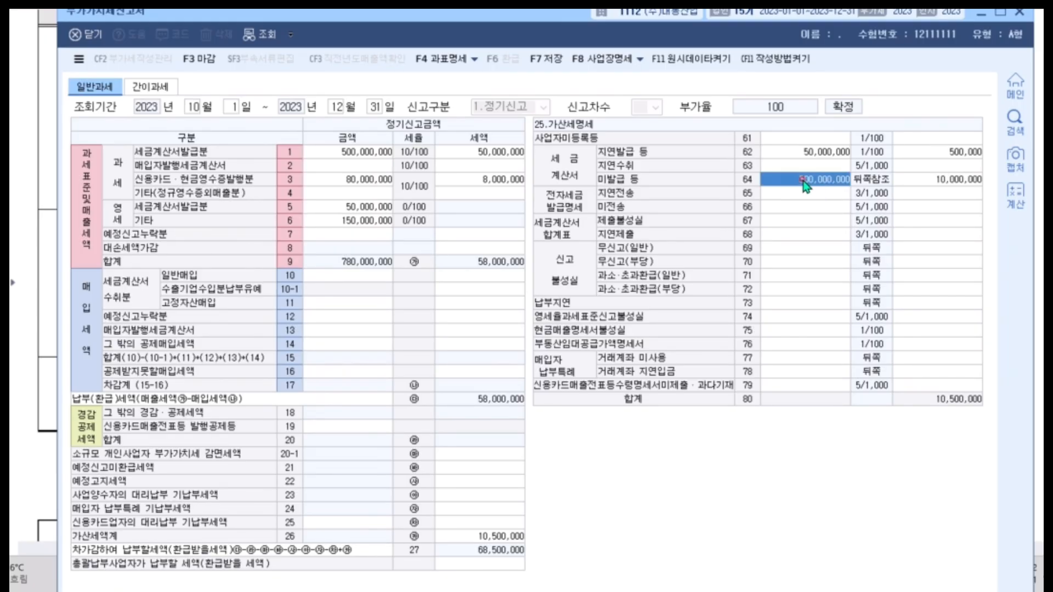
pyautogui.write('50000000')
pyautogui.press('Return')
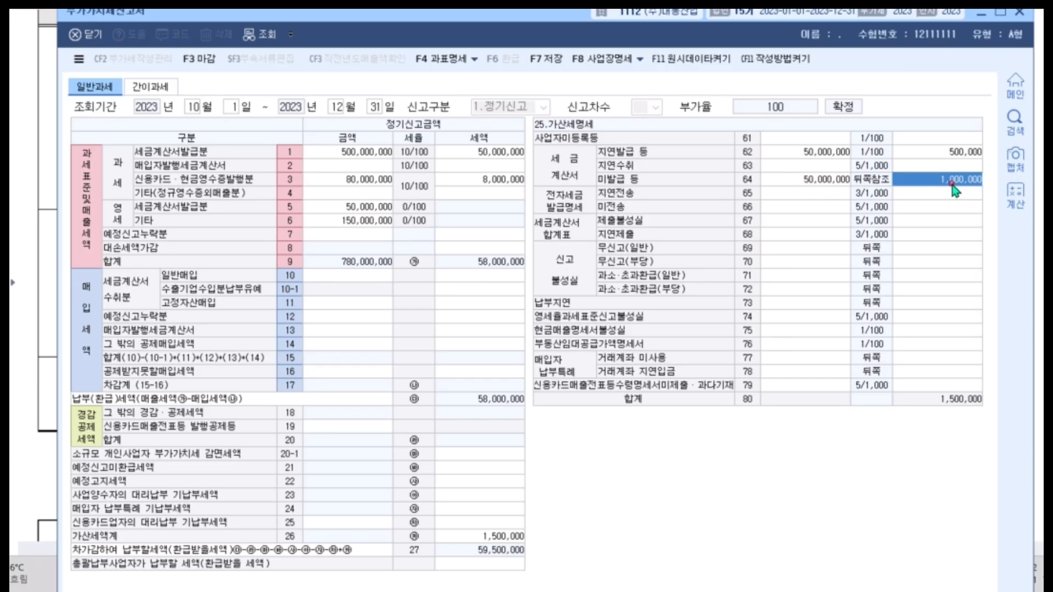
pyautogui.write('500000')
pyautogui.press('Return')
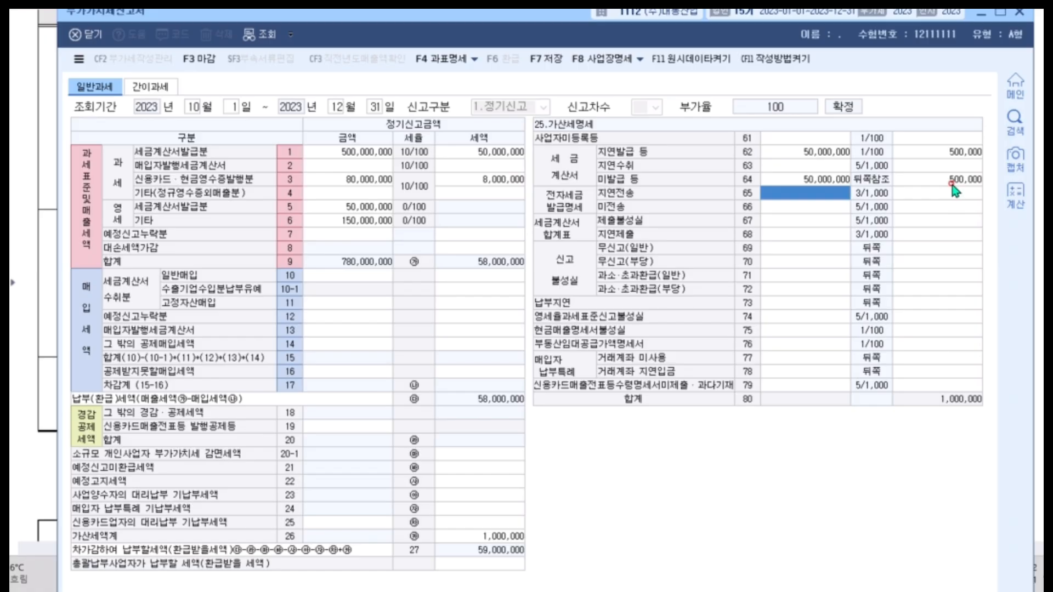
# Clear the amount and 세액 from the 미발급 등 row (64) of the 가산세명세.
pyautogui.press('Up')
pyautogui.press('Delete')
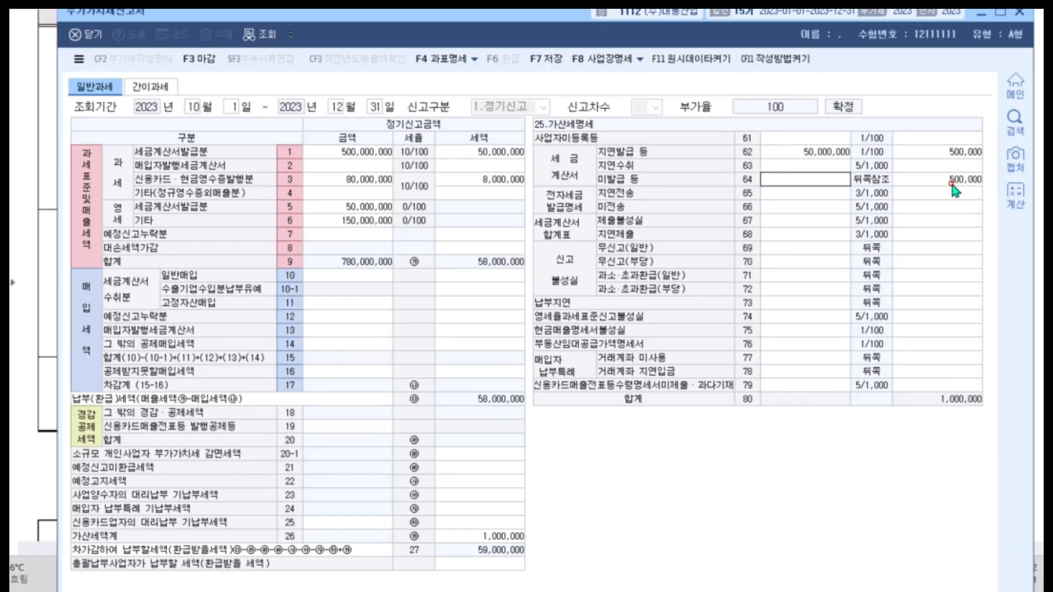
pyautogui.press('Return')
pyautogui.press('Delete')
pyautogui.press('Return')
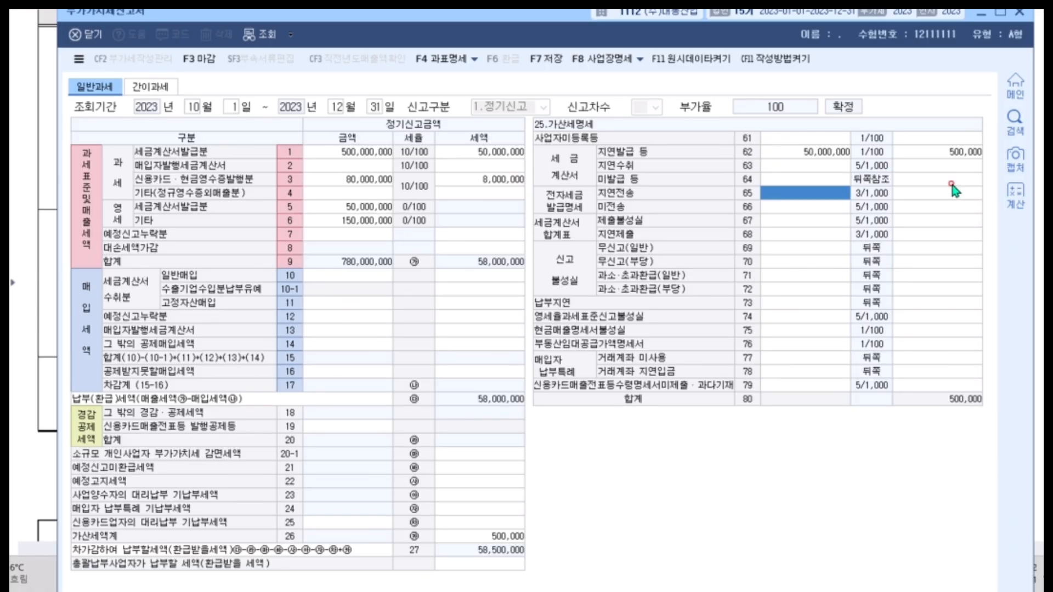
pyautogui.click(817, 156)
pyautogui.click(941, 146)
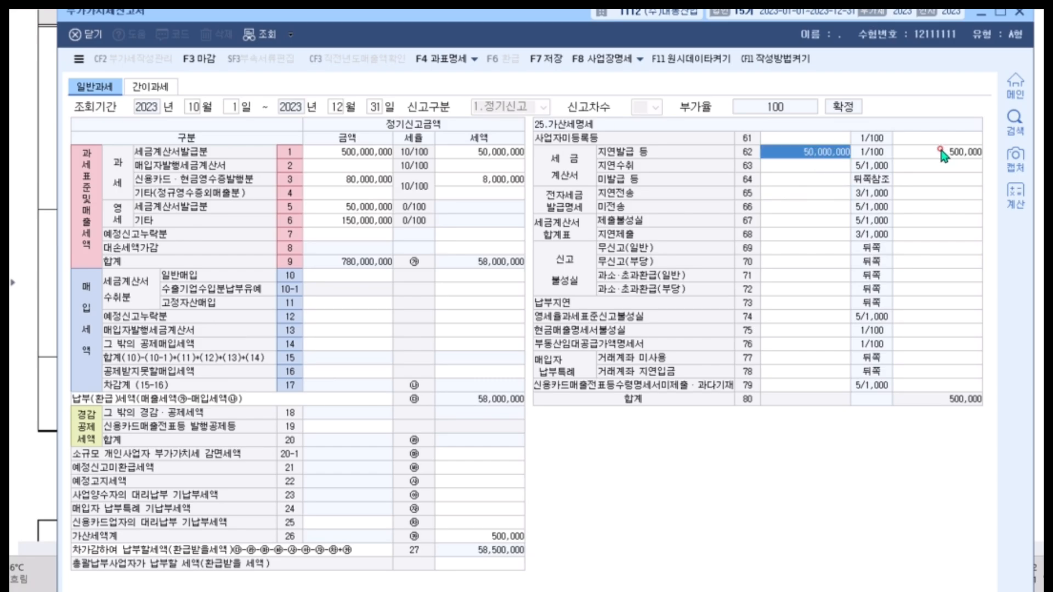
pyautogui.click(942, 152)
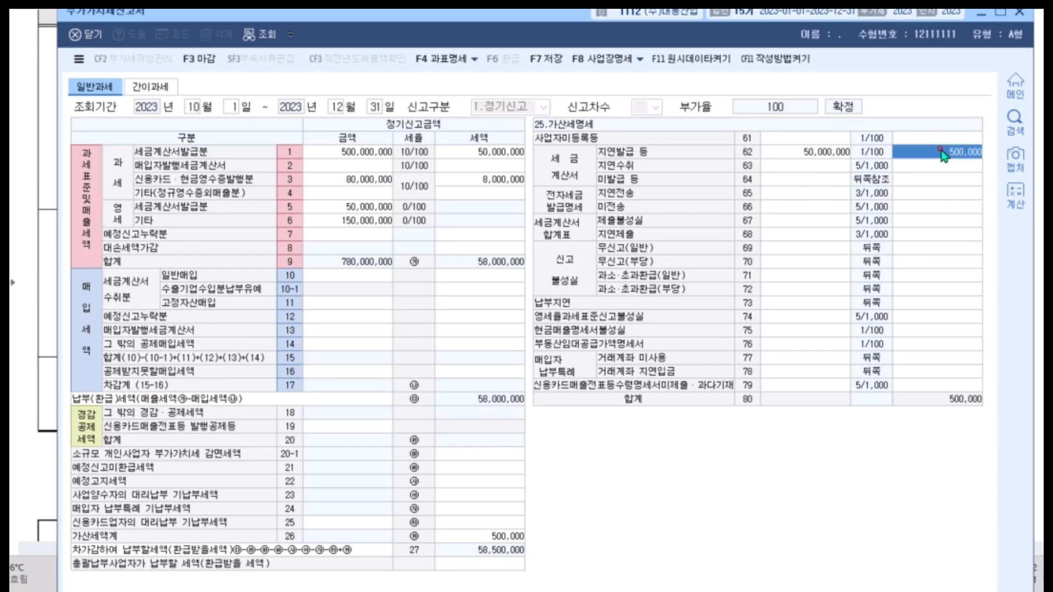
pyautogui.click(813, 154)
pyautogui.click(816, 153)
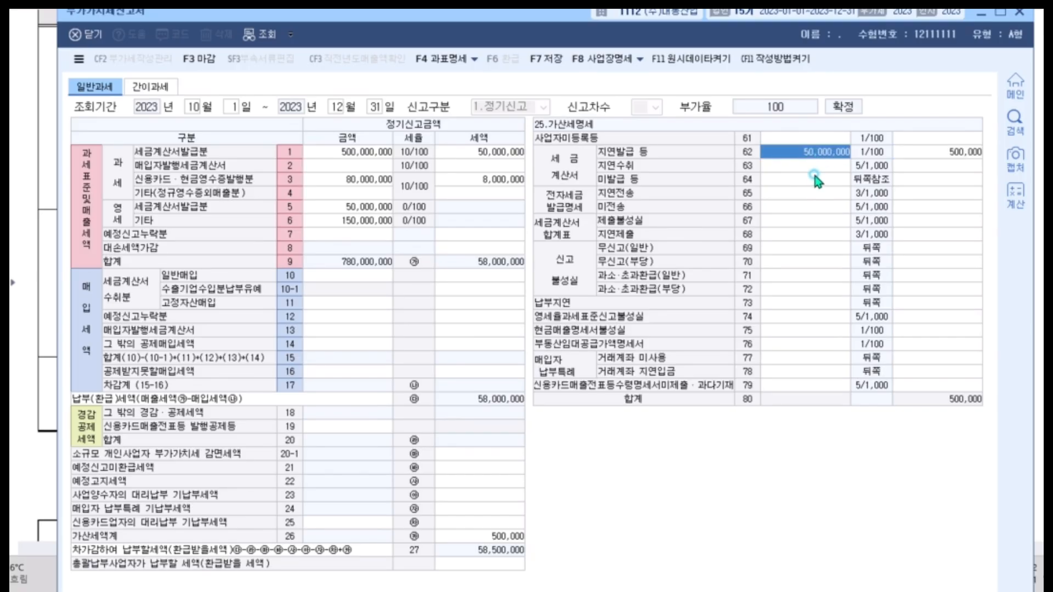
pyautogui.click(812, 179)
pyautogui.click(810, 154)
pyautogui.click(351, 154)
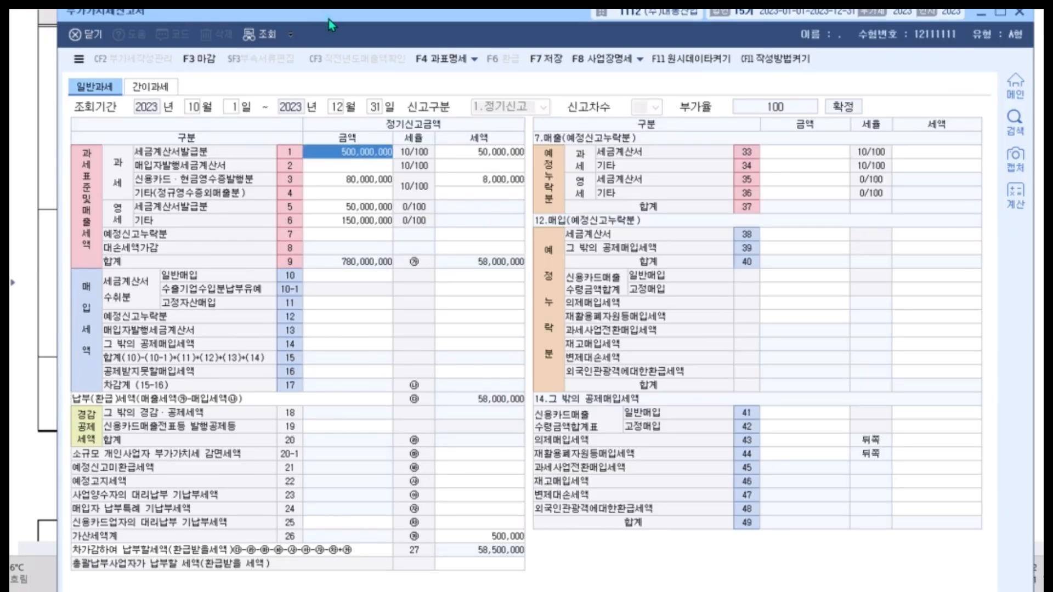
# Enter 3,000,000 as the 대손세액가감 세액 (row 8) for the recovered 외상매출금 in the exam's 매출 item 5.
pyautogui.moveTo(328, 18); pyautogui.dragTo(324, 235)
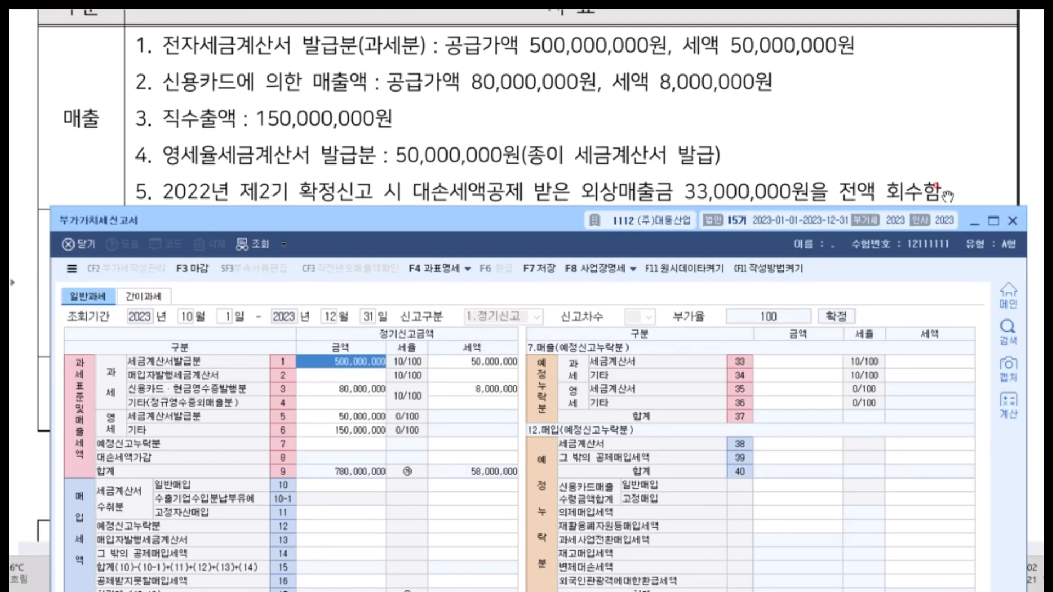
pyautogui.click(472, 458)
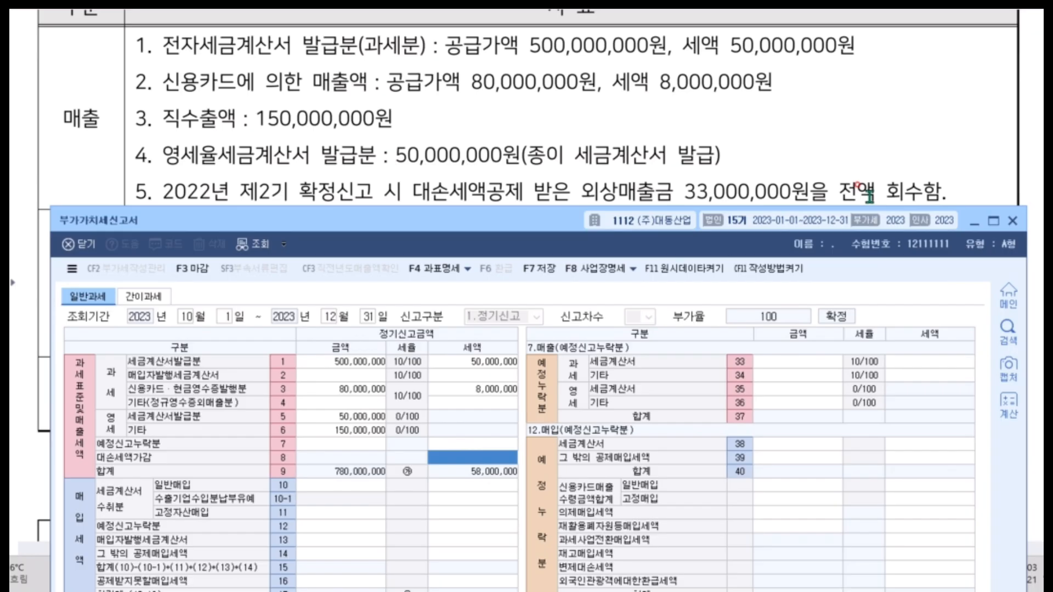
pyautogui.write('3,000,000')
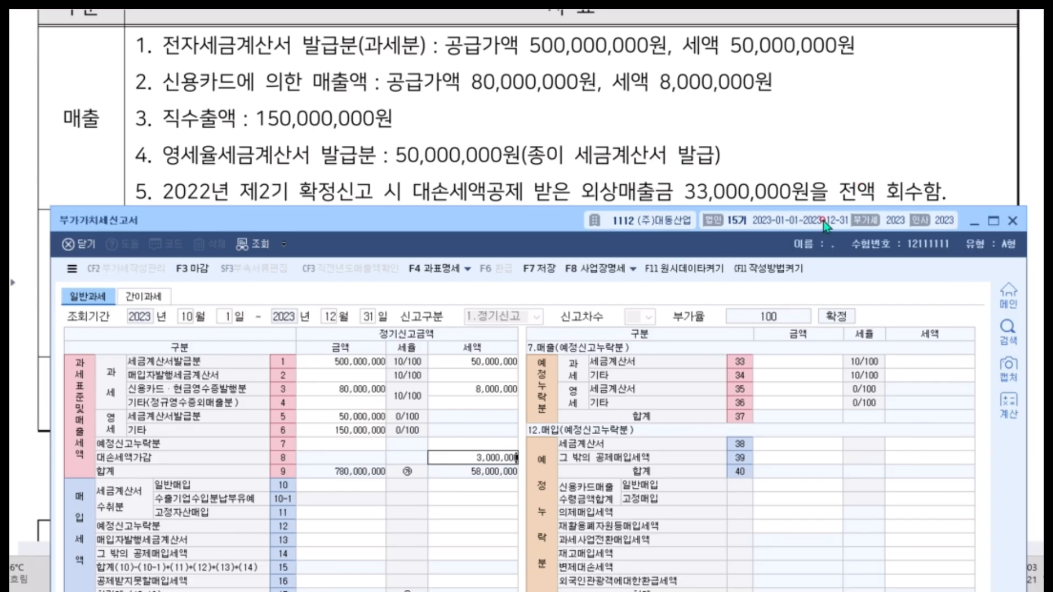
pyautogui.press('Return')
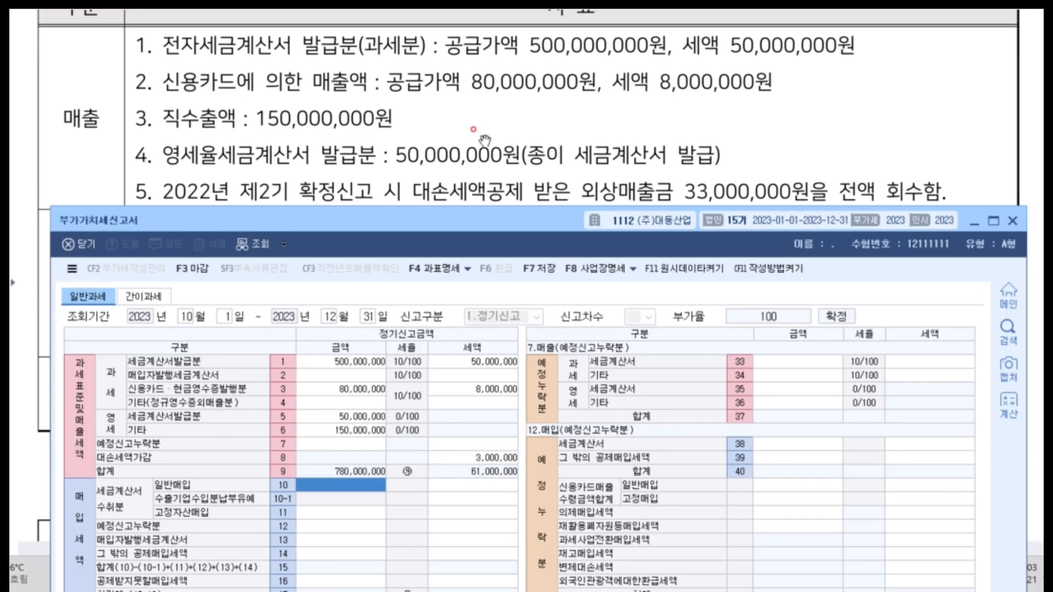
# Underline the 세금계산서 수취분 일반매입 and 거래처 접대 wording in the exam's 매입 data, and clear the marks.
pyautogui.scroll(-5, 485, 139)
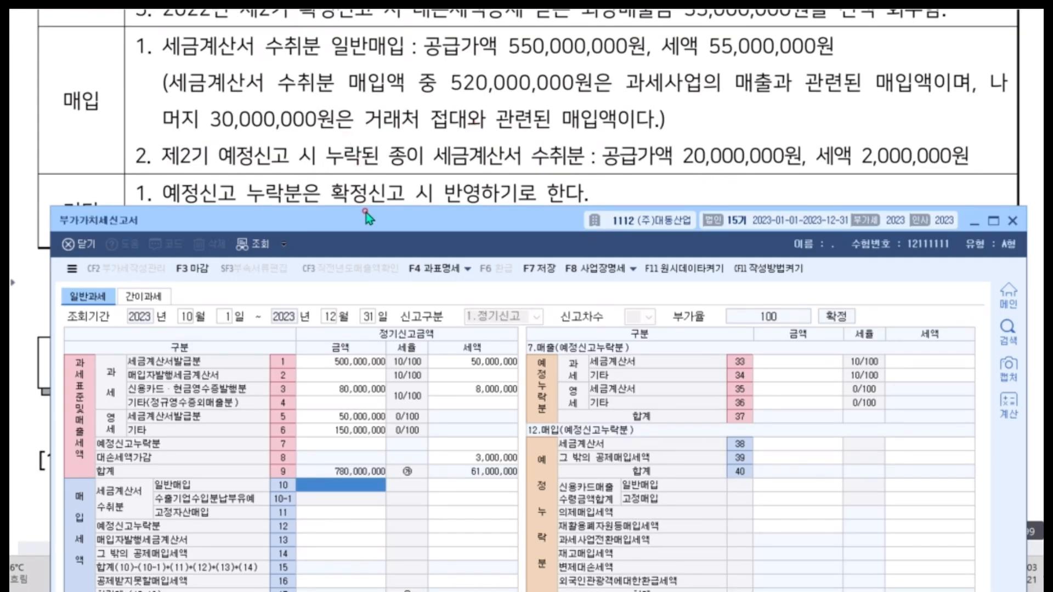
pyautogui.moveTo(367, 220); pyautogui.dragTo(368, 183)
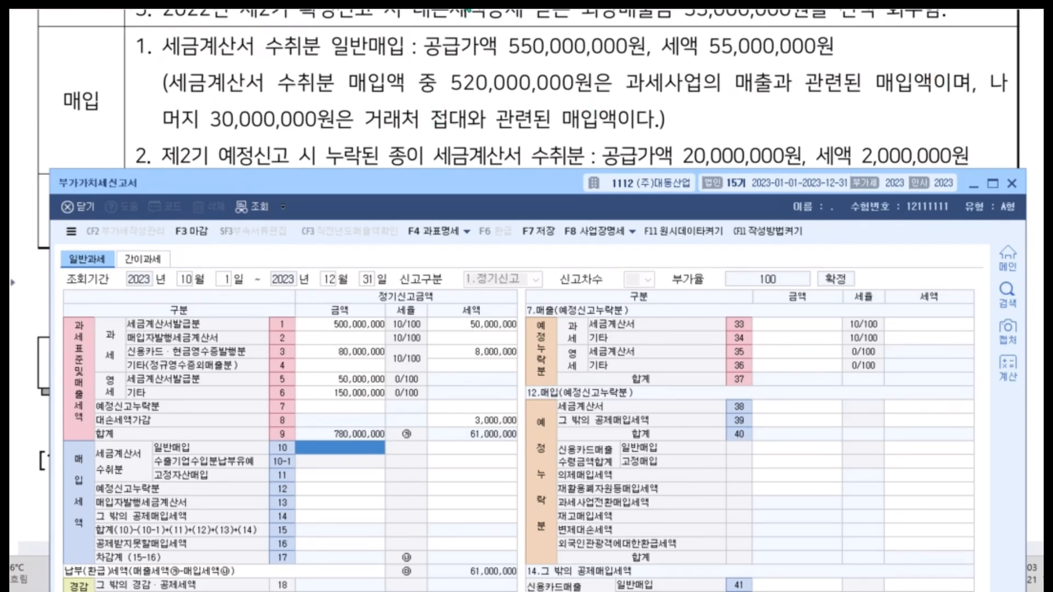
pyautogui.hotkey('ctrl', 'alt', 'g')
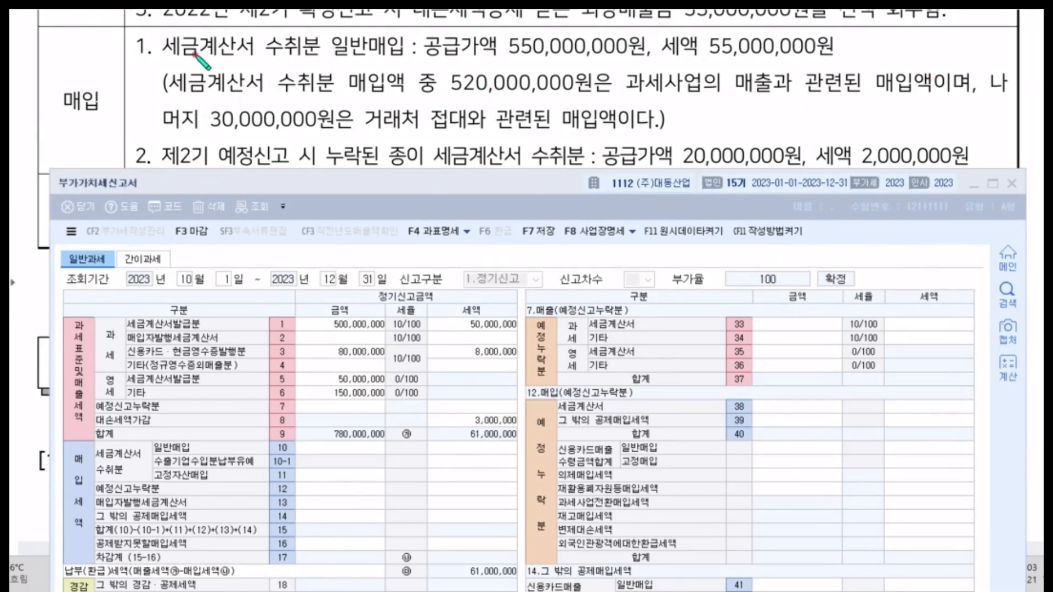
pyautogui.moveTo(158, 69); pyautogui.dragTo(418, 60)
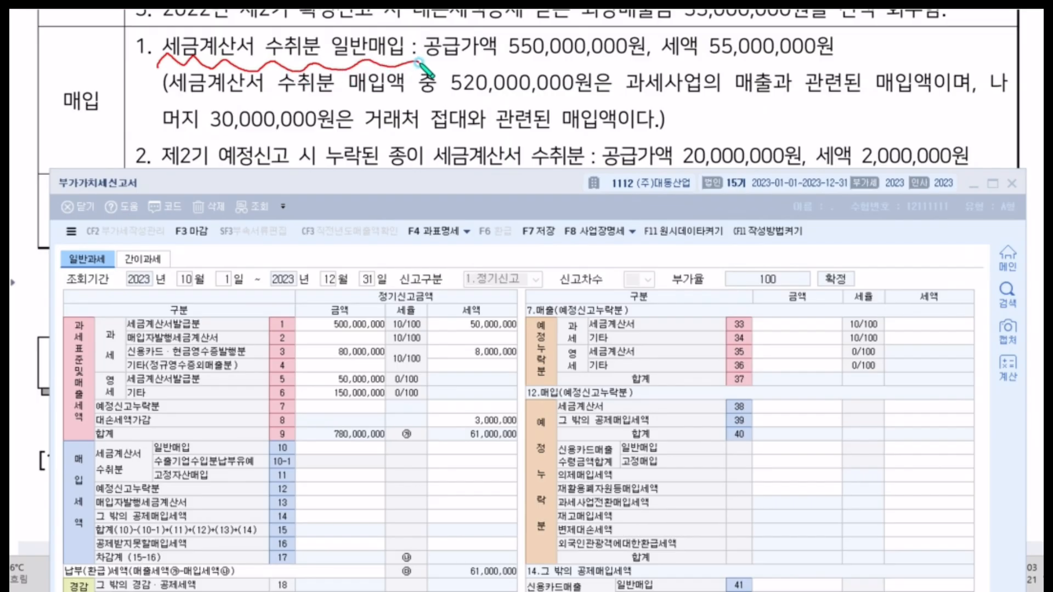
pyautogui.moveTo(370, 130); pyautogui.dragTo(507, 130)
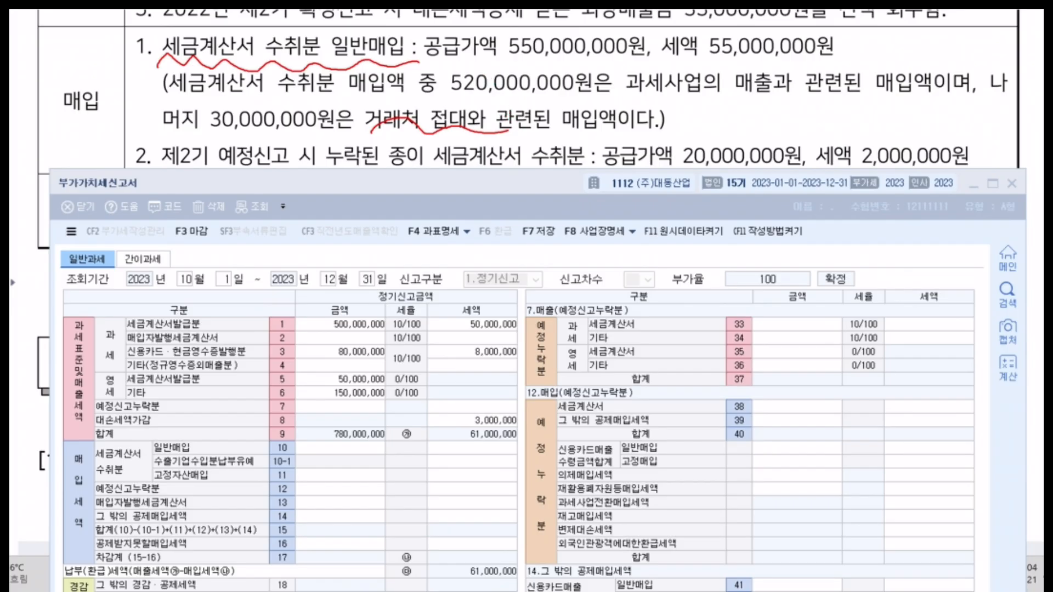
pyautogui.press('Escape')
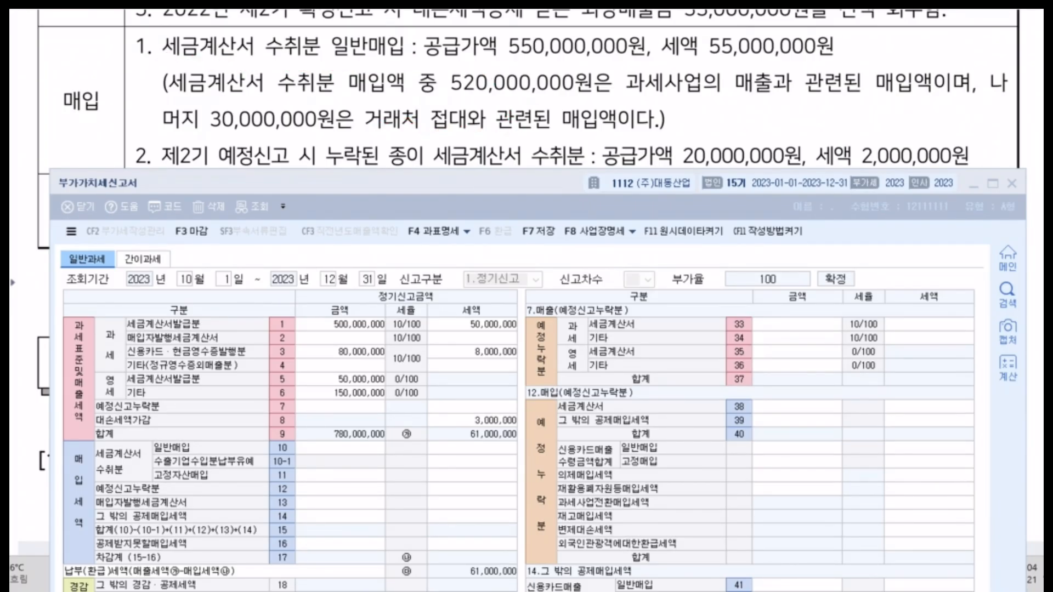
# Enter the 세금계산서 수취분 일반매입 (row 10) with an amount of 550,000,000 and a 세액 of 55,000,000.
pyautogui.moveTo(394, 197); pyautogui.dragTo(399, 93)
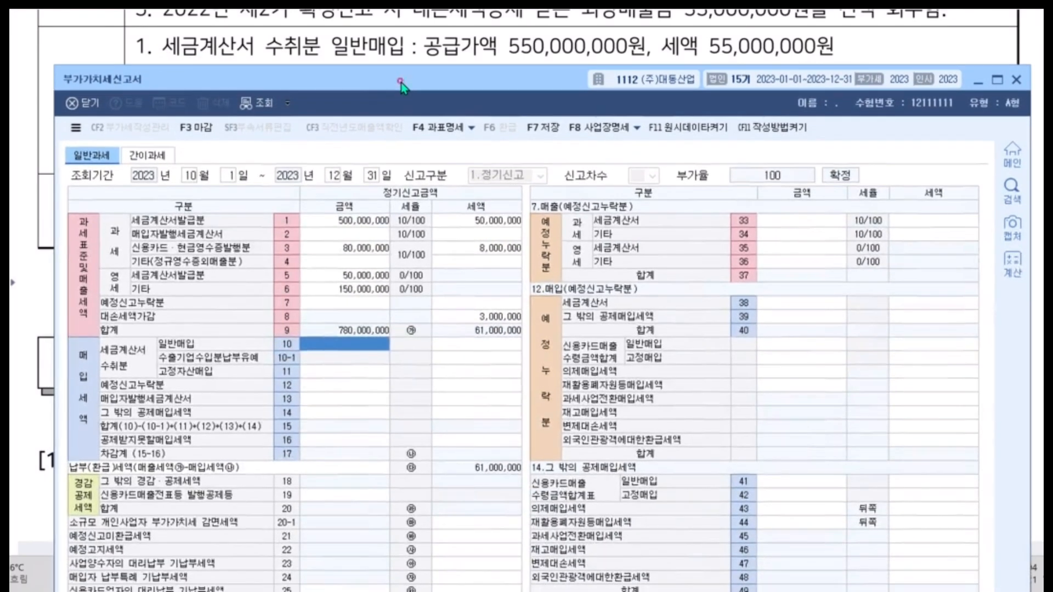
pyautogui.click(321, 346)
pyautogui.write('550000000')
pyautogui.press('Return')
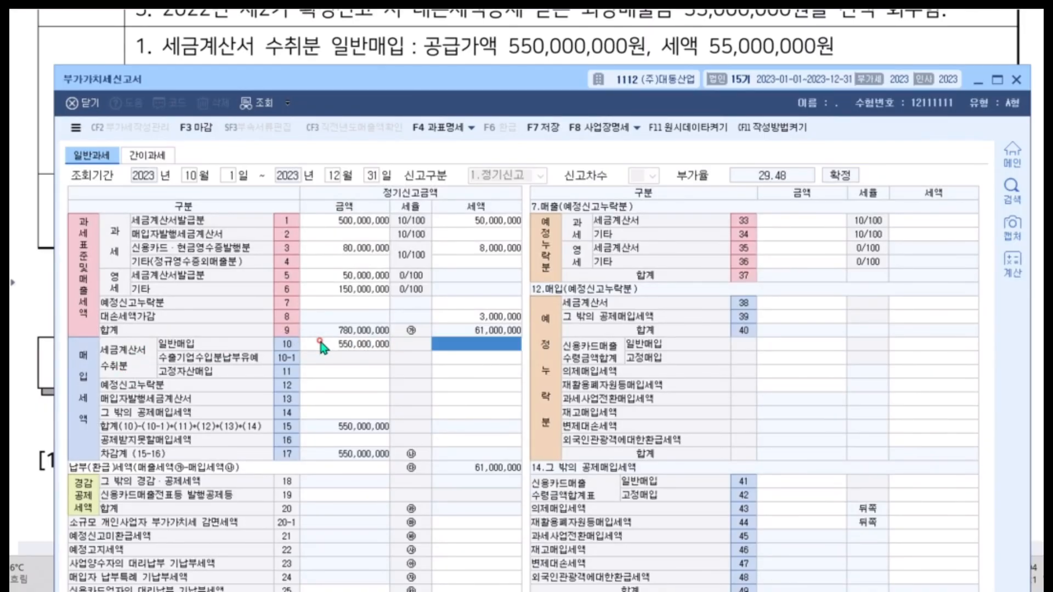
pyautogui.write('55,000,000')
pyautogui.press('Return')
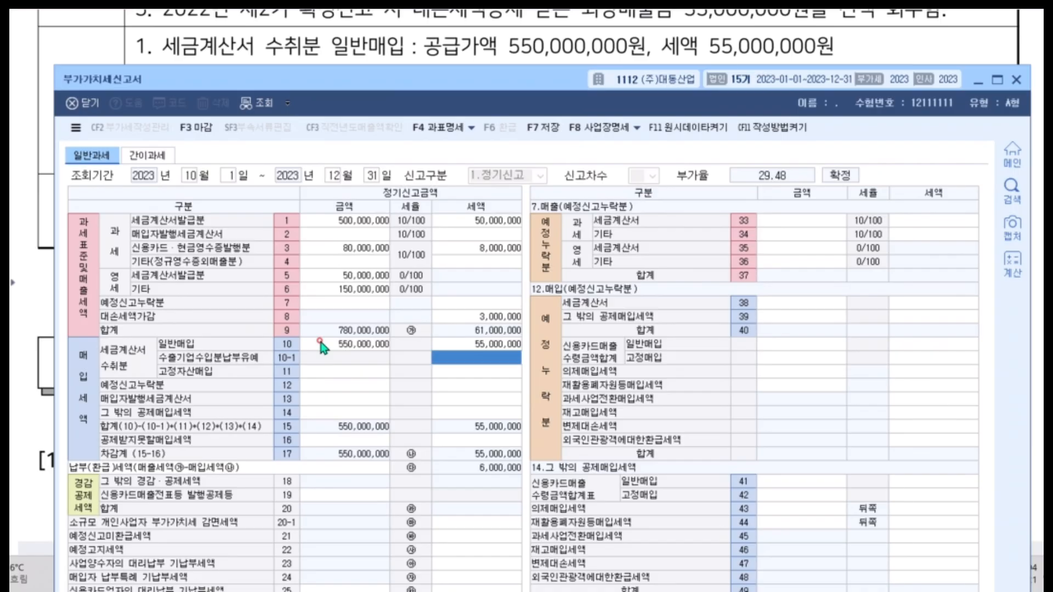
pyautogui.click(321, 344)
# Open the 공제받지못할매입세액 details from row 16 and enter 30,000,000 with a 세액 of 3,000,000 for 공제받지못할 매입세액 (row 50).
pyautogui.moveTo(489, 84); pyautogui.dragTo(495, 156)
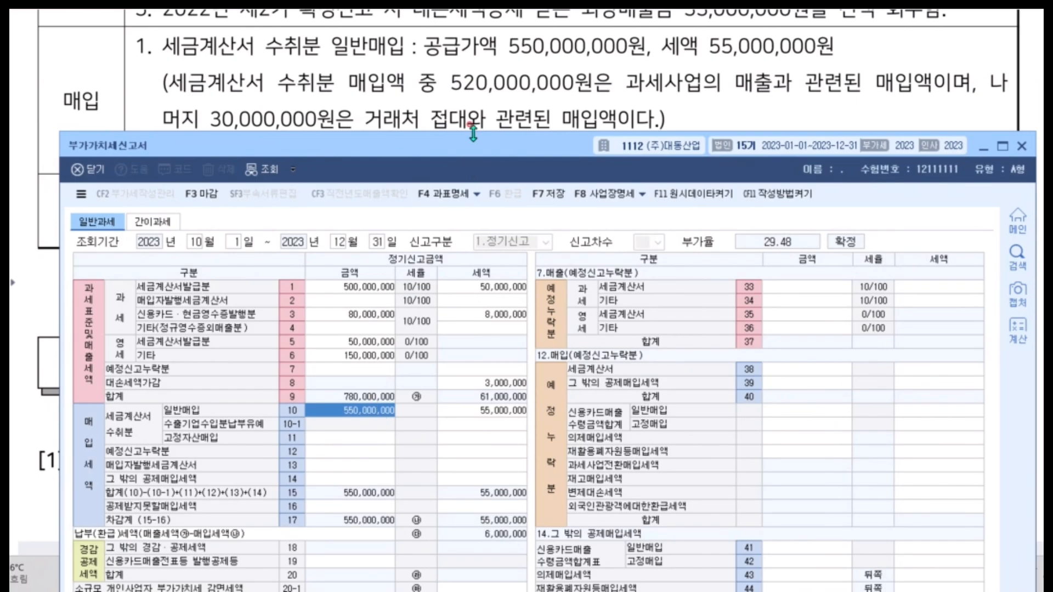
pyautogui.click(344, 507)
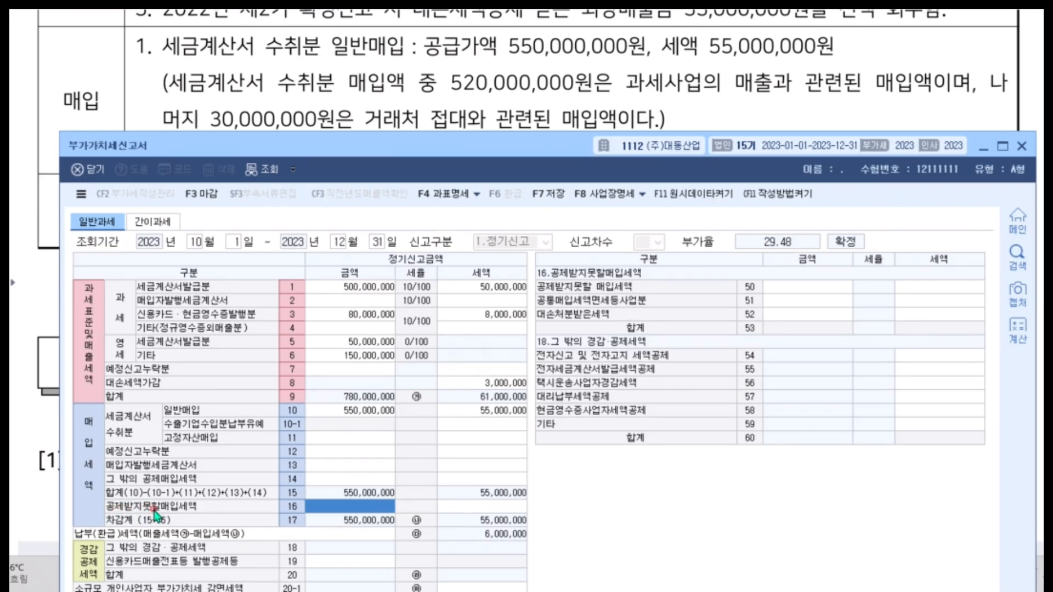
pyautogui.click(455, 508)
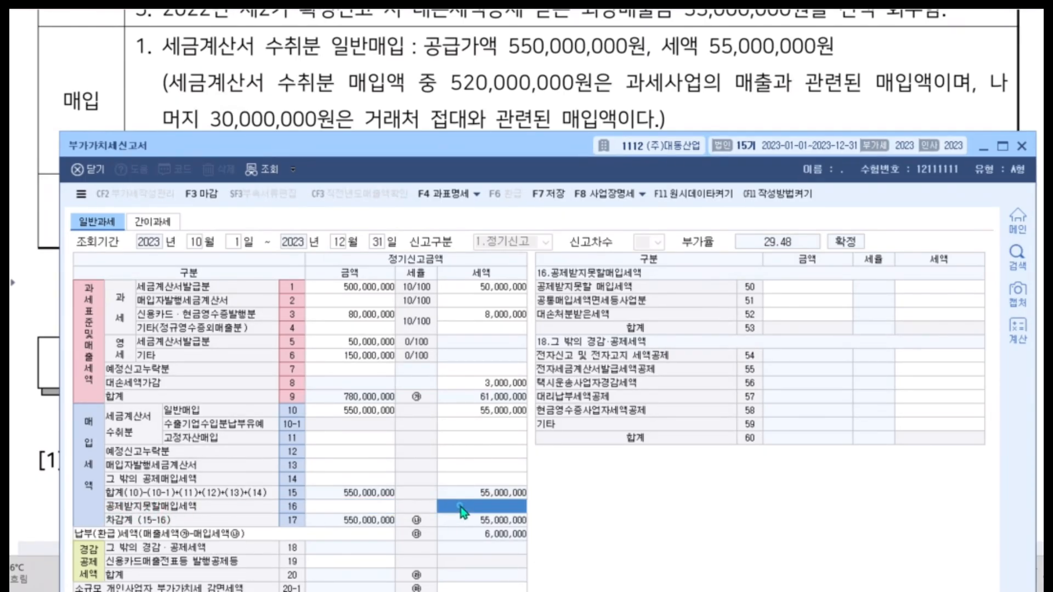
pyautogui.click(821, 287)
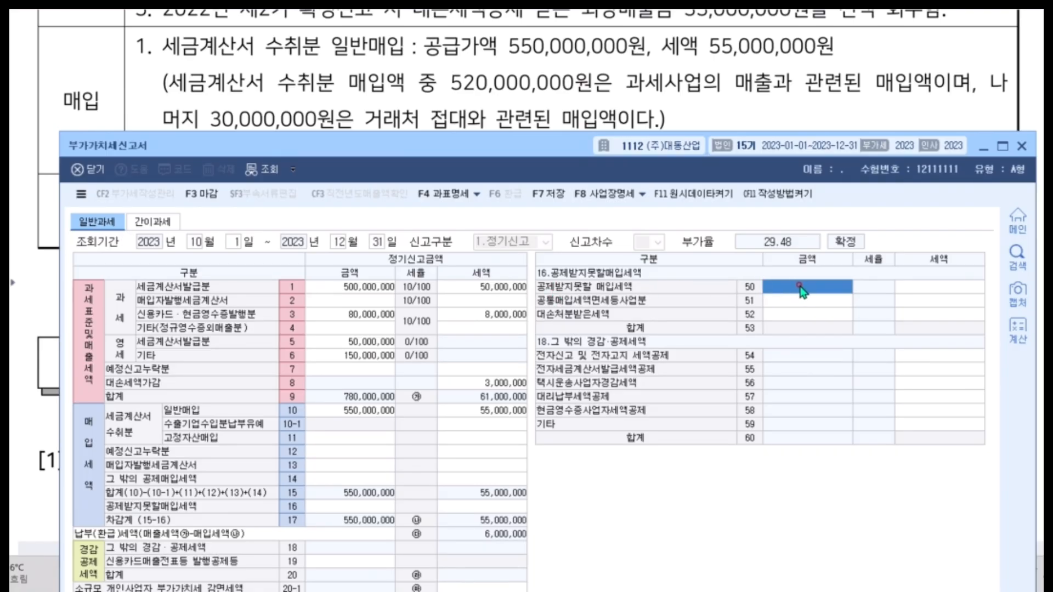
pyautogui.write('30,000,000')
pyautogui.press('Return')
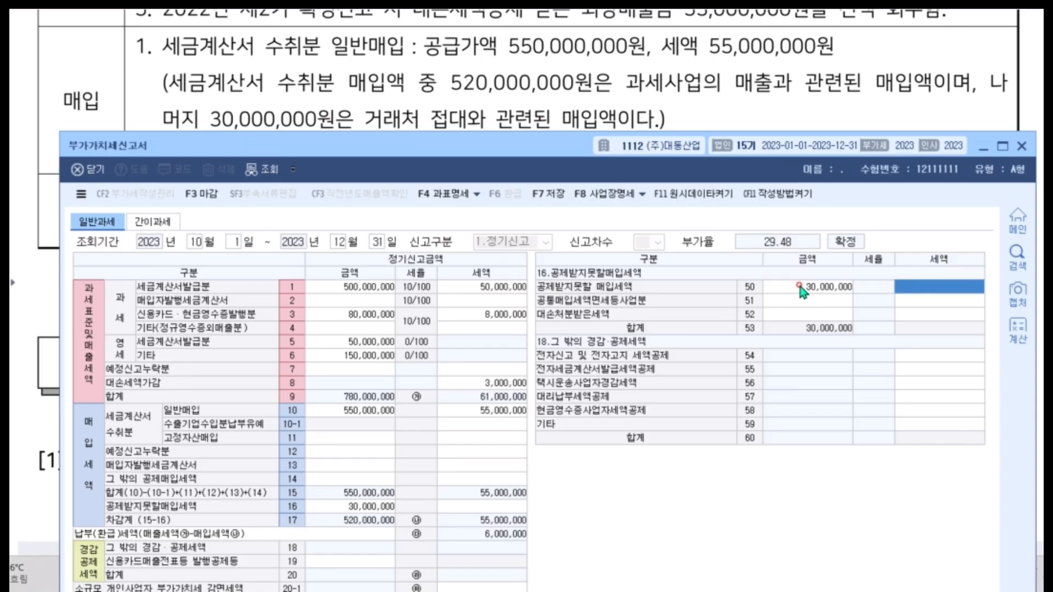
pyautogui.press('Return')
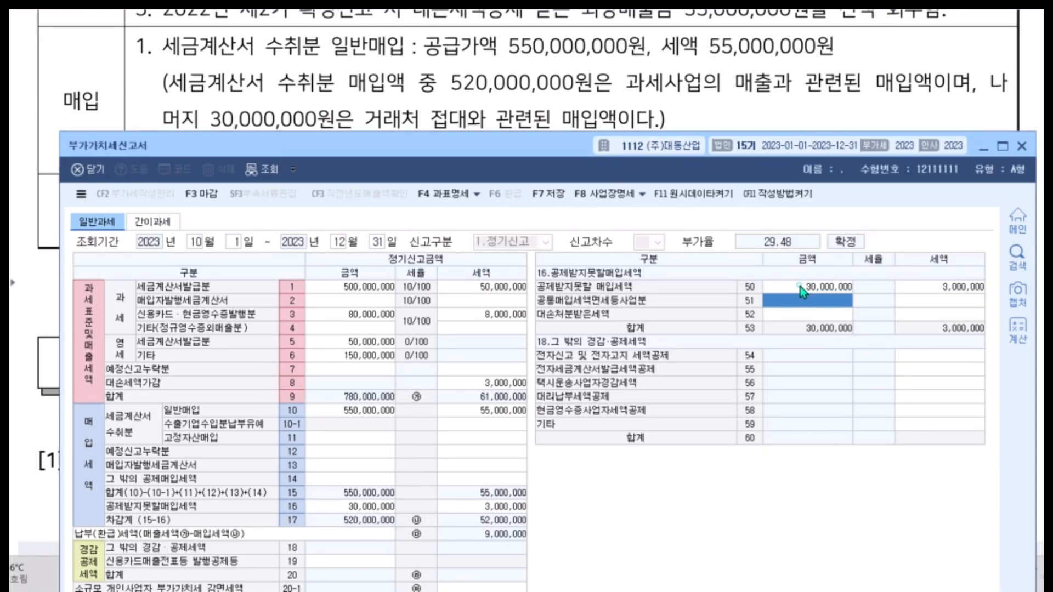
pyautogui.click(799, 289)
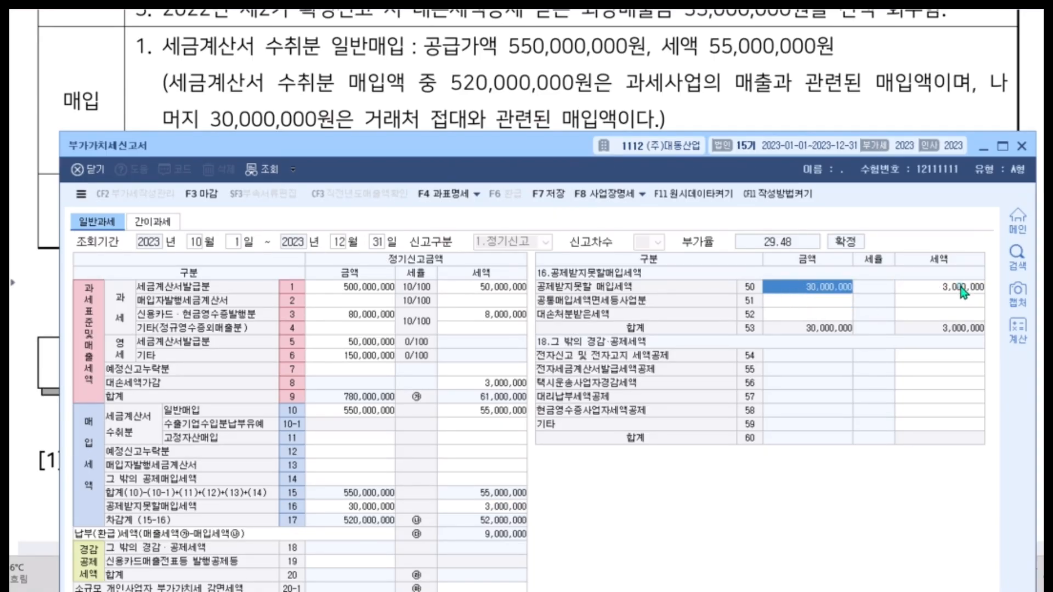
pyautogui.click(964, 292)
pyautogui.click(807, 287)
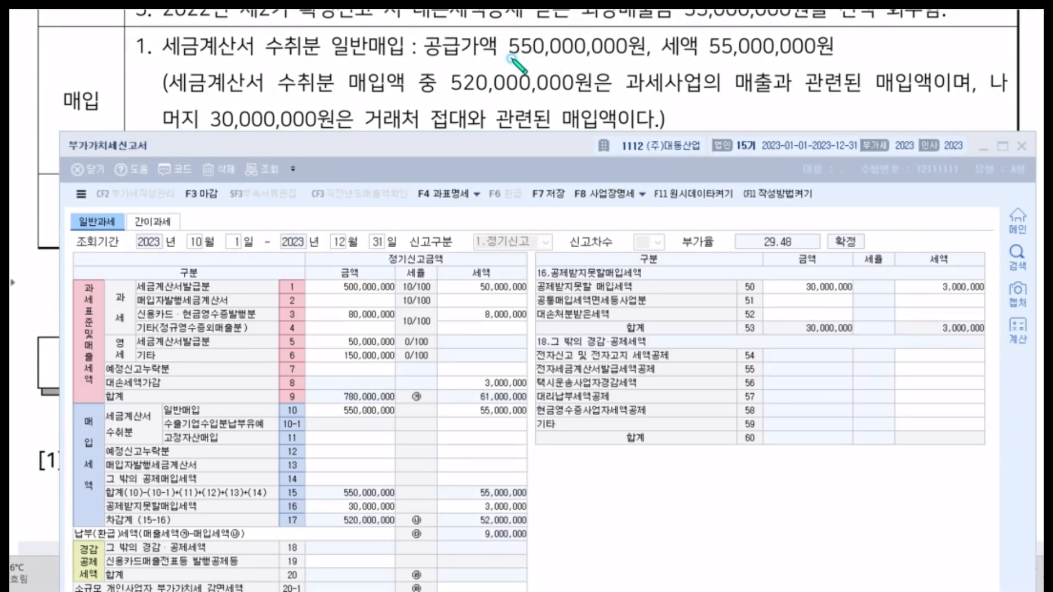
# Mark the exam's 일반매입 amounts and the matching rows 10 and 16 on the return, link the two rows, and clear the marks.
pyautogui.moveTo(509, 55); pyautogui.dragTo(626, 61)
pyautogui.moveTo(661, 61); pyautogui.dragTo(807, 64)
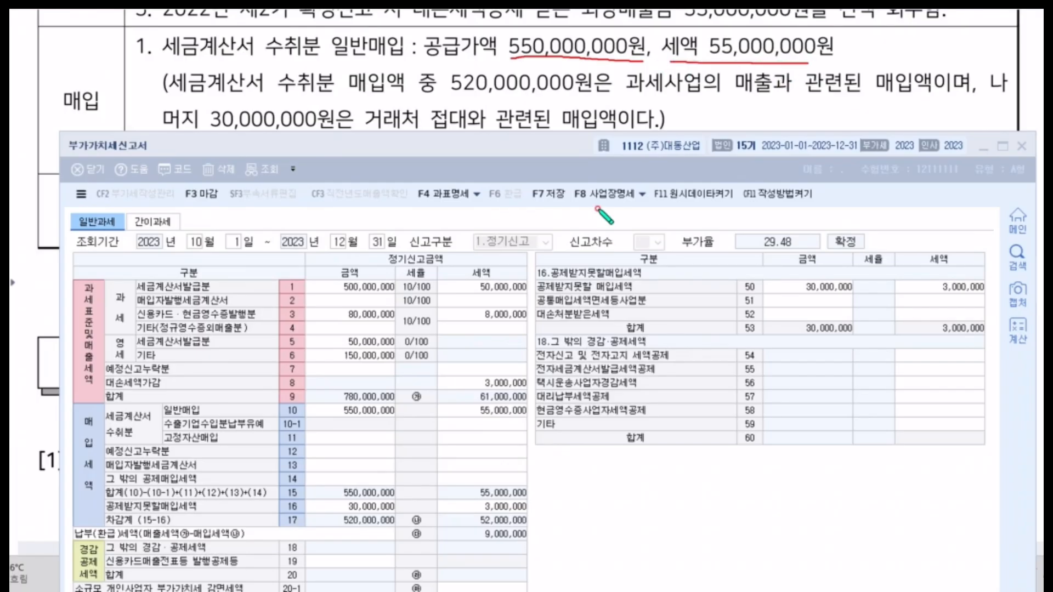
pyautogui.moveTo(527, 397)
pyautogui.mouseDown()
pyautogui.moveTo(262, 405)
pyautogui.moveTo(309, 425)
pyautogui.moveTo(543, 419)
pyautogui.moveTo(525, 396)
pyautogui.mouseUp()
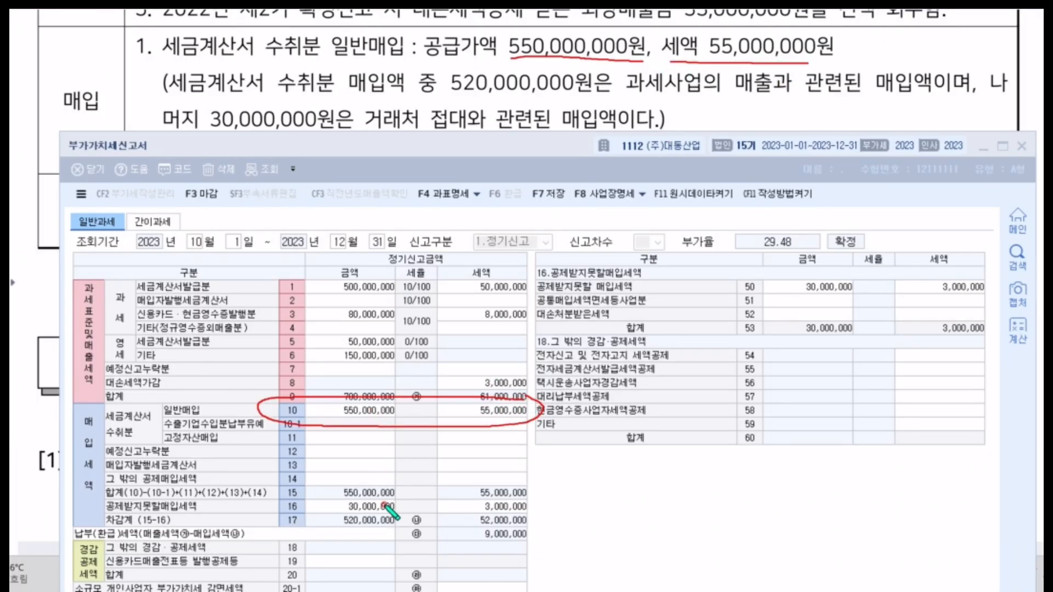
pyautogui.moveTo(414, 496)
pyautogui.mouseDown()
pyautogui.moveTo(325, 511)
pyautogui.moveTo(493, 515)
pyautogui.moveTo(550, 505)
pyautogui.moveTo(365, 493)
pyautogui.mouseUp()
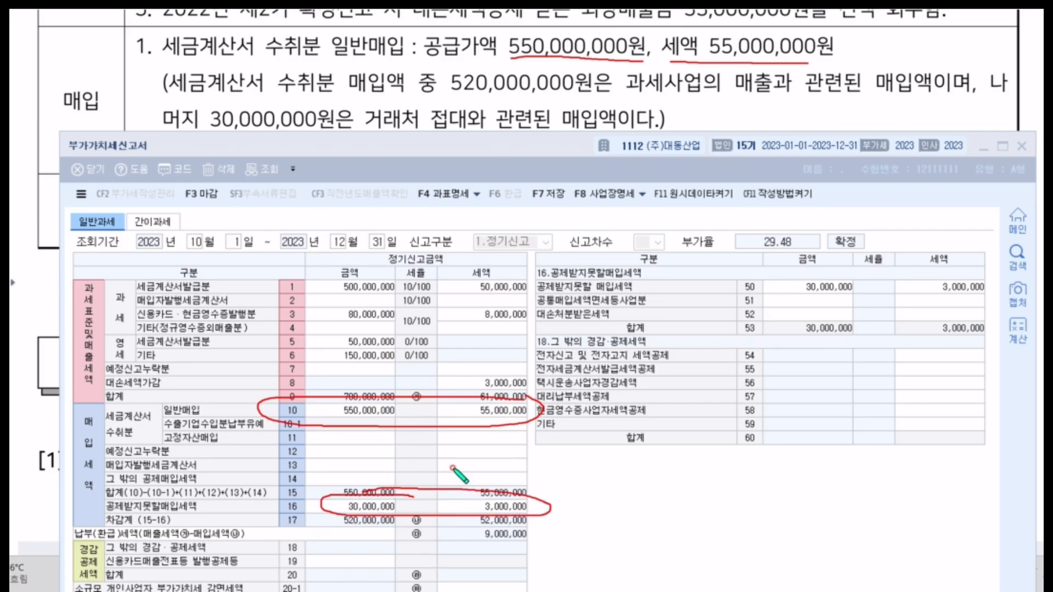
pyautogui.moveTo(540, 410)
pyautogui.mouseDown()
pyautogui.moveTo(576, 431)
pyautogui.moveTo(521, 513)
pyautogui.mouseUp()
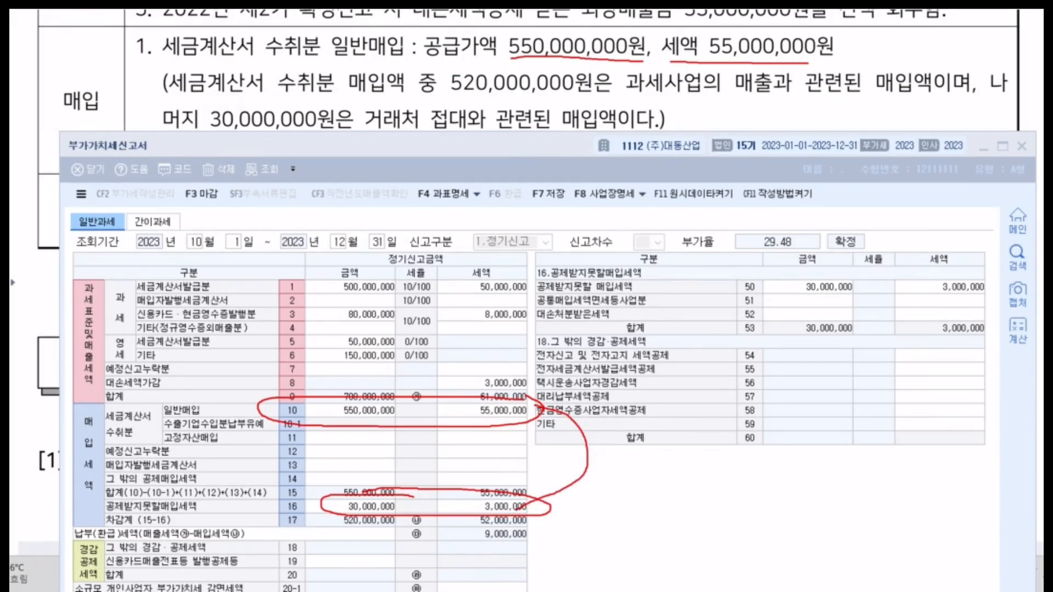
pyautogui.press('Escape')
# Open the 예정신고누락분 details from row 12 and enter 20,000,000 with a 세액 of 2,000,000 for the 매입 세금계산서 (row 38).
pyautogui.click(534, 111)
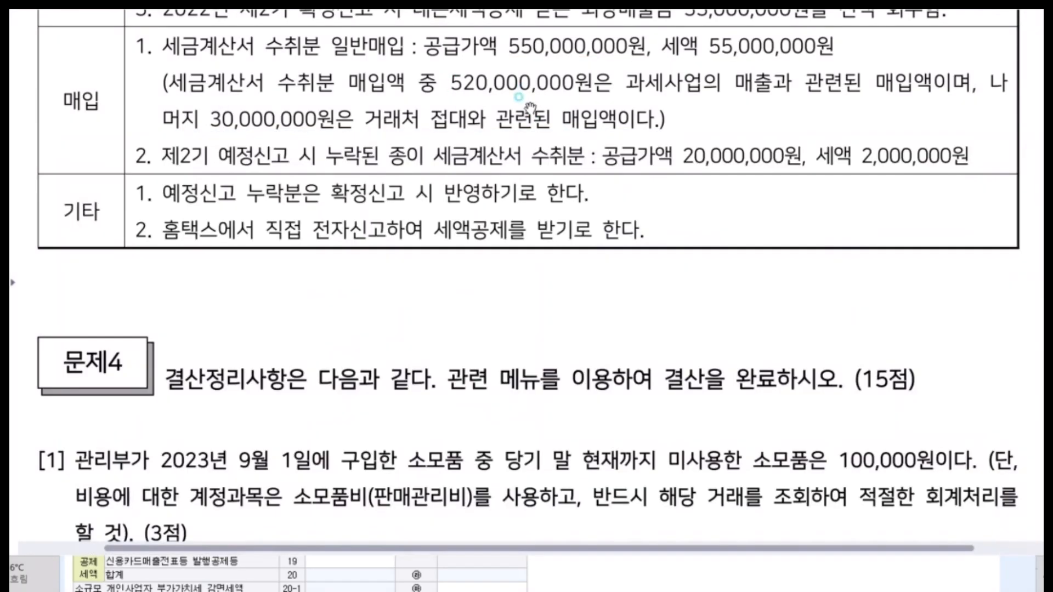
pyautogui.scroll(-1, 521, 141)
pyautogui.scroll(-1, 522, 142)
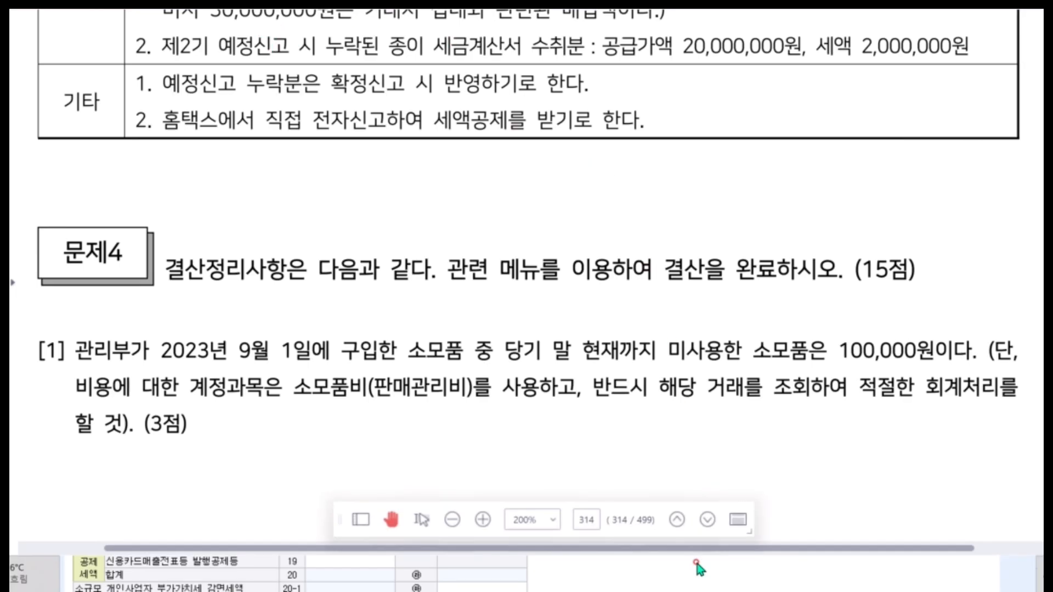
pyautogui.click(695, 584)
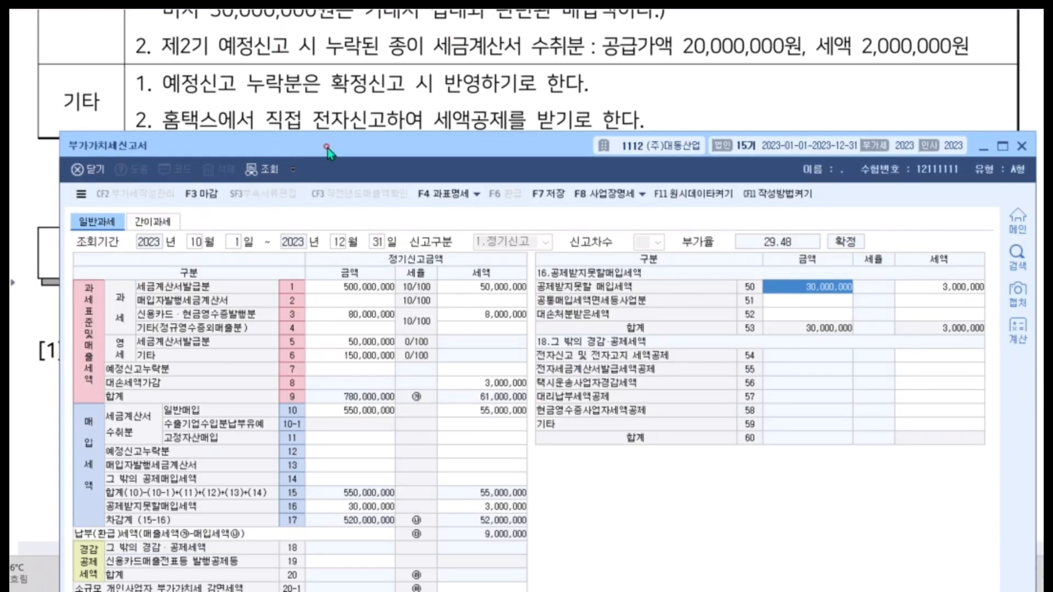
pyautogui.moveTo(329, 148); pyautogui.dragTo(333, 79)
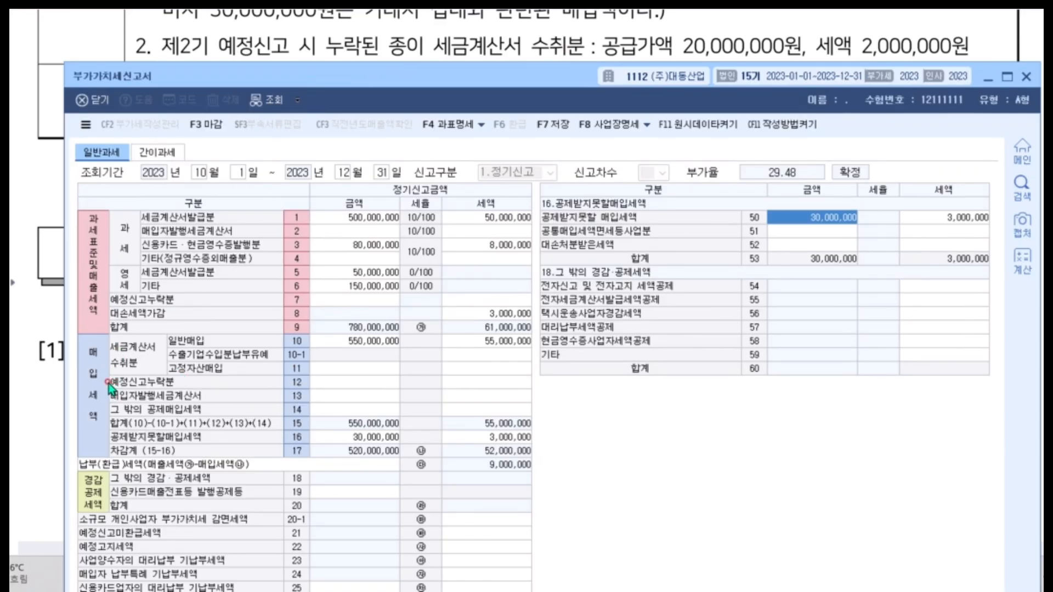
pyautogui.click(336, 383)
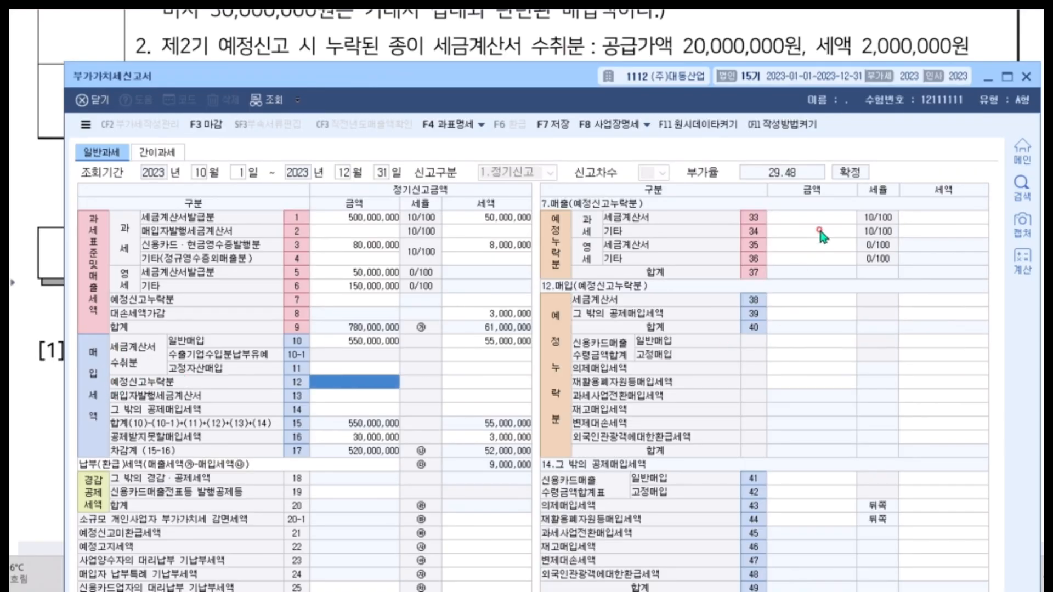
pyautogui.click(797, 303)
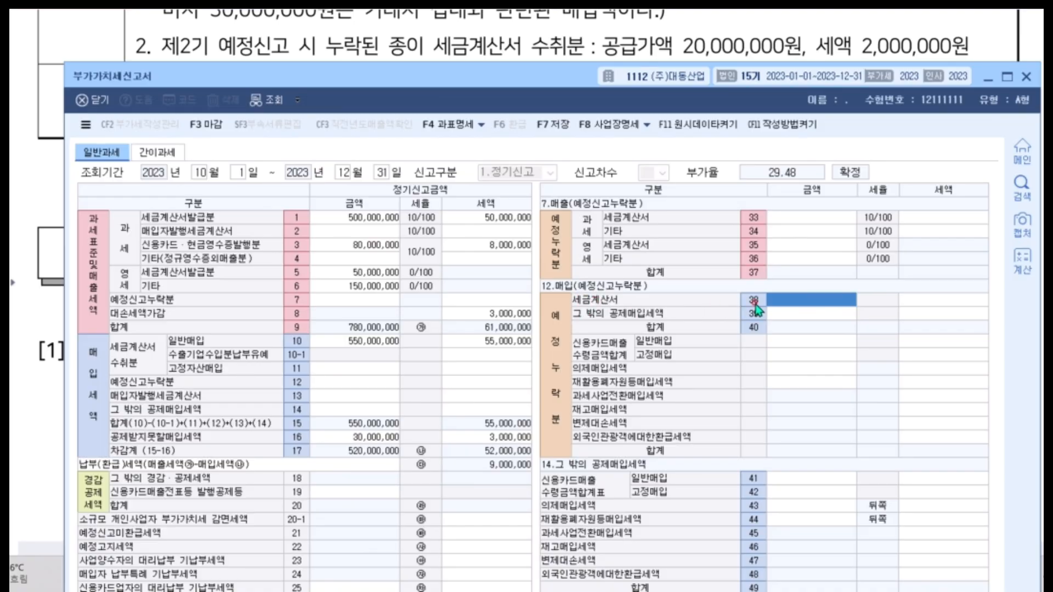
pyautogui.write('2')
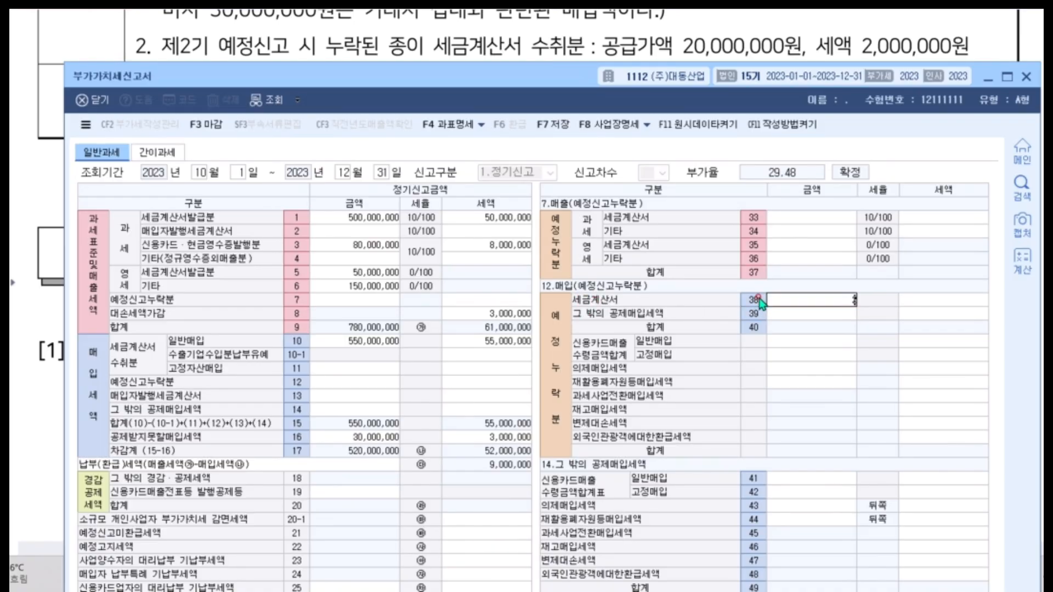
pyautogui.write('0,000,000')
pyautogui.press('Return')
pyautogui.write('2000000')
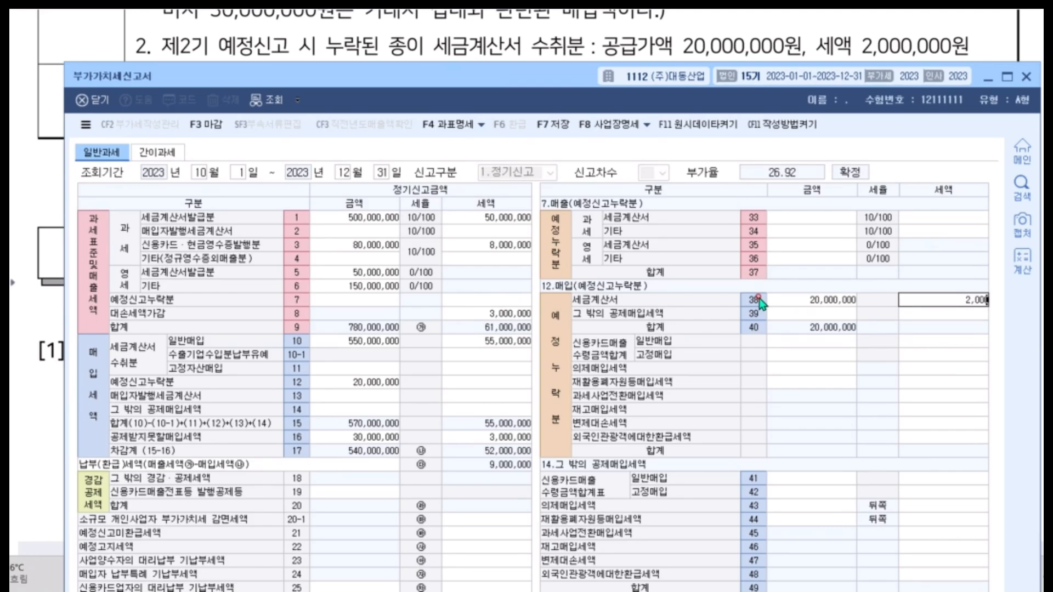
pyautogui.press('Return')
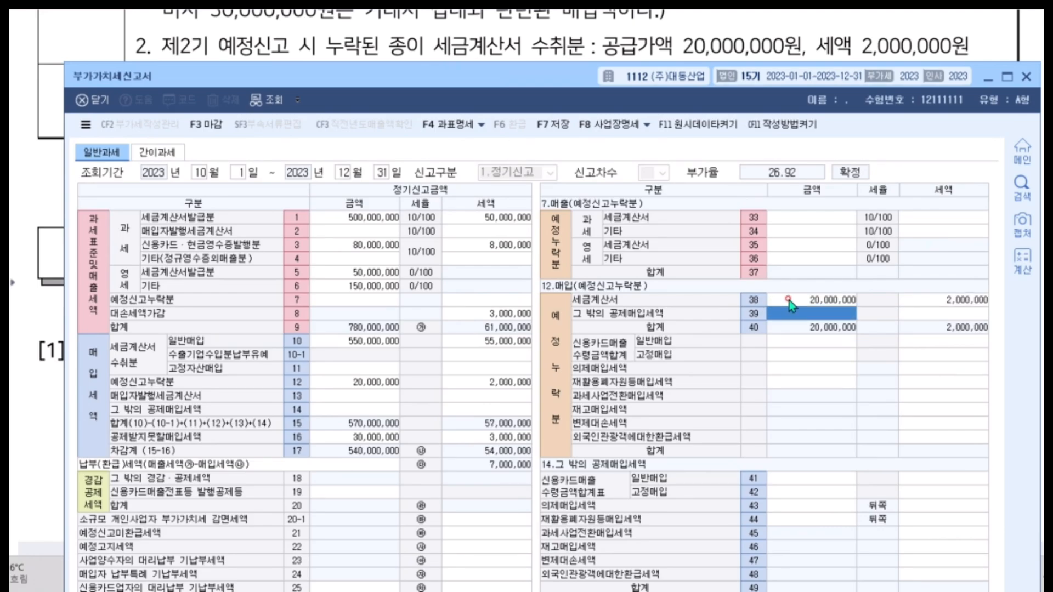
pyautogui.click(931, 303)
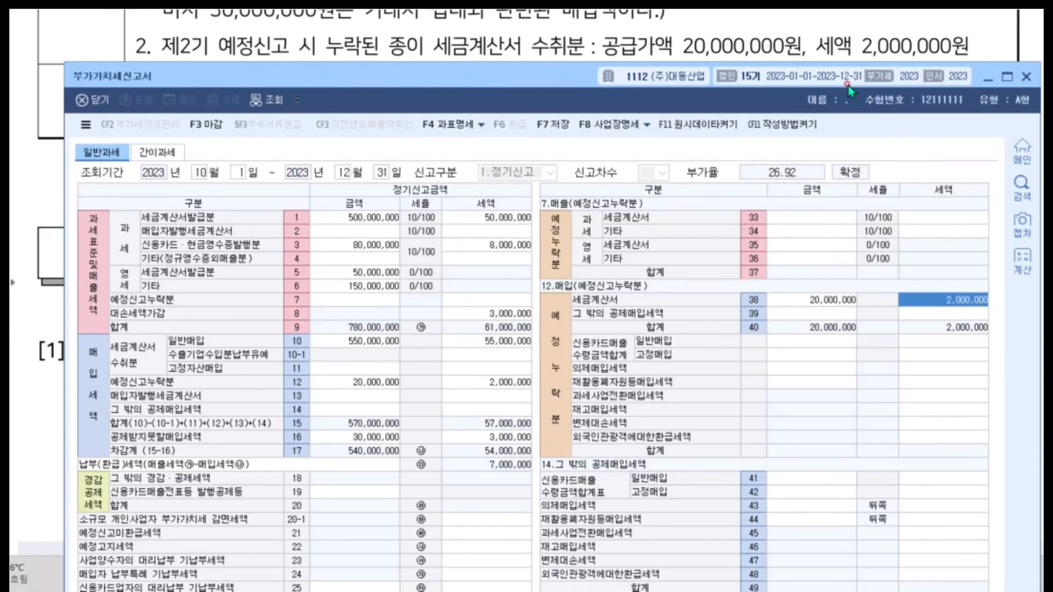
# Open the 그 밖의 경감·공제세액 details and enter a 세액 of 10,000 for 전자신고 및 전자고지 세액공제 (row 54).
pyautogui.moveTo(848, 87); pyautogui.dragTo(838, 167)
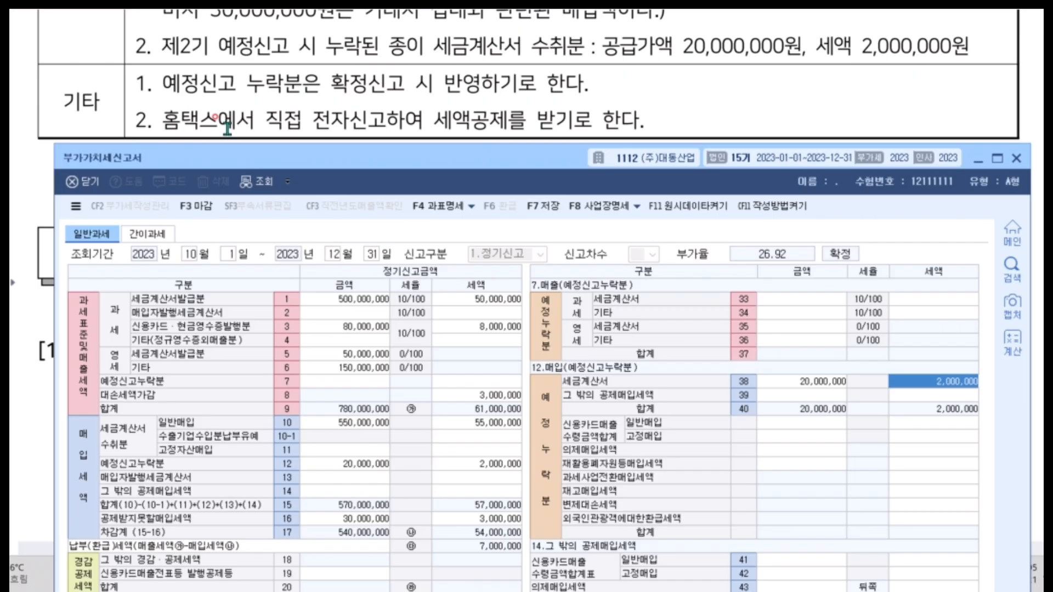
pyautogui.moveTo(261, 158); pyautogui.dragTo(275, 0)
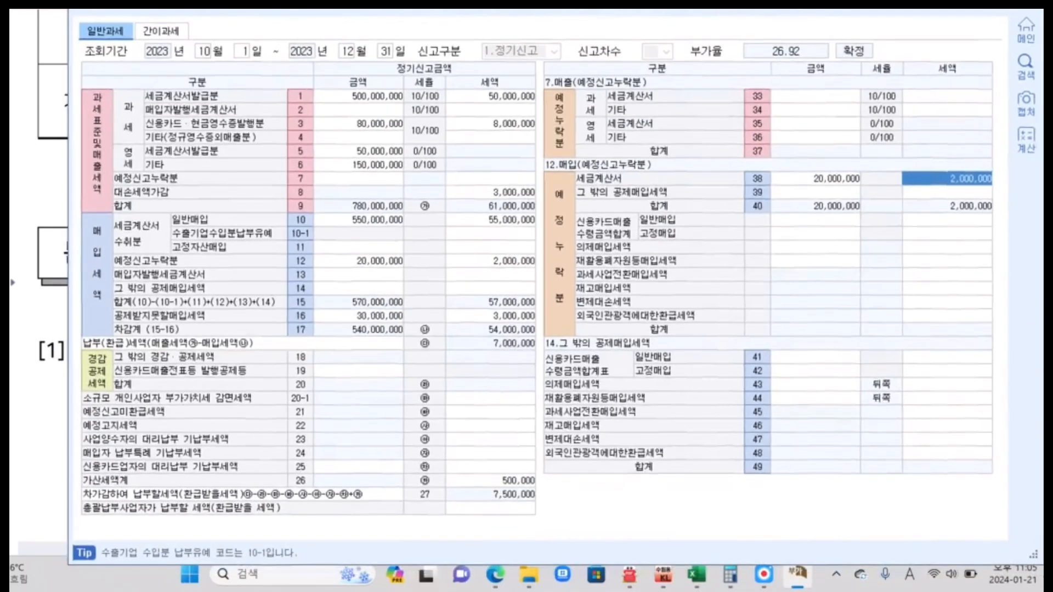
pyautogui.click(467, 398)
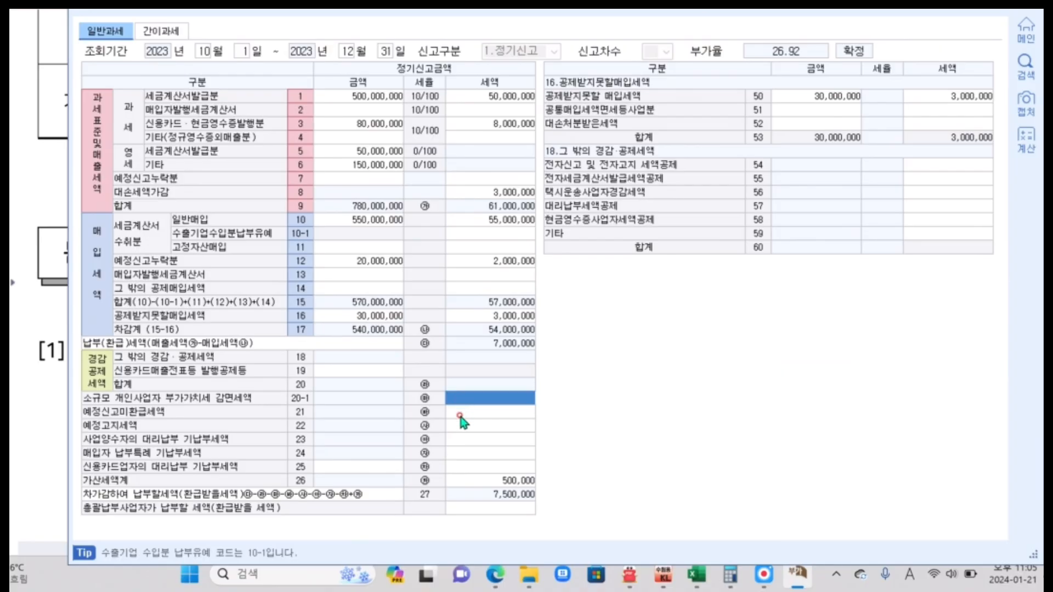
pyautogui.click(465, 412)
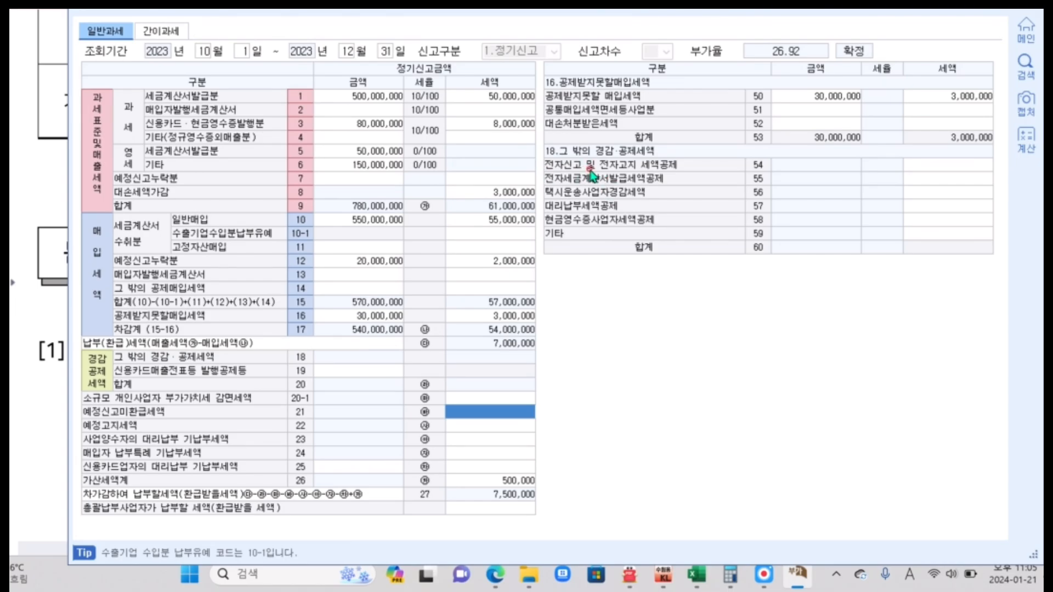
pyautogui.click(920, 167)
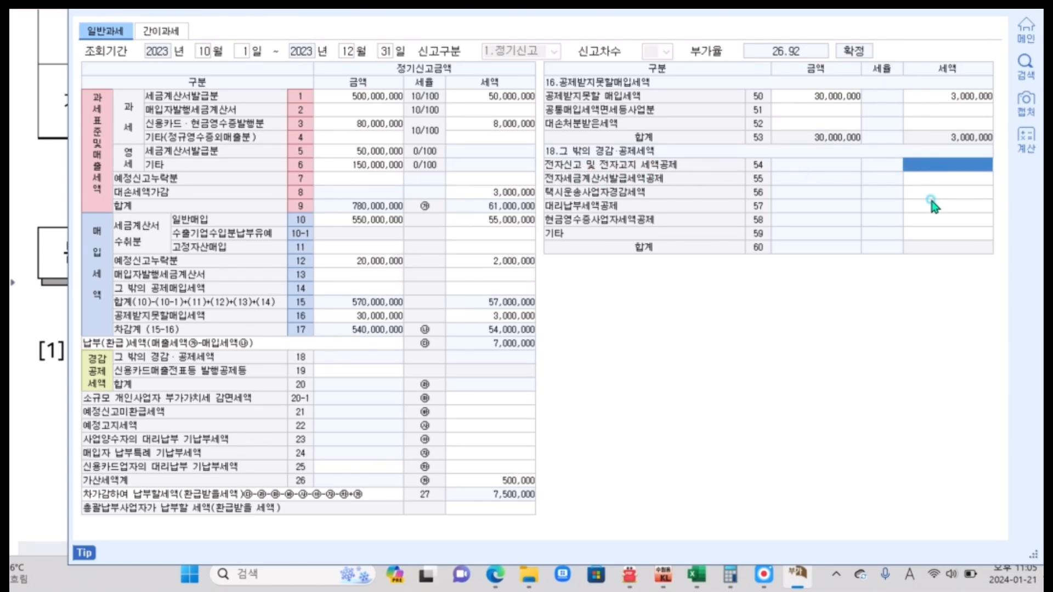
pyautogui.write('10,000')
pyautogui.press('Return')
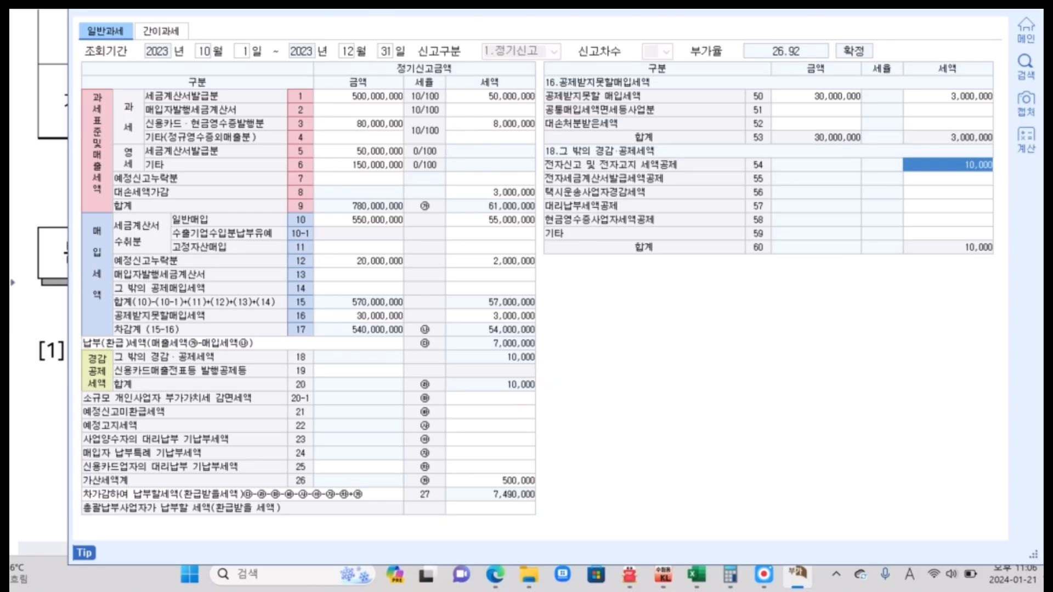
# Circle the 차가감하여 납부할세액 (row 27) amount on the return, and go back to the exam's 자료 table.
pyautogui.moveTo(555, 491)
pyautogui.mouseDown()
pyautogui.moveTo(430, 500)
pyautogui.moveTo(543, 486)
pyautogui.mouseUp()
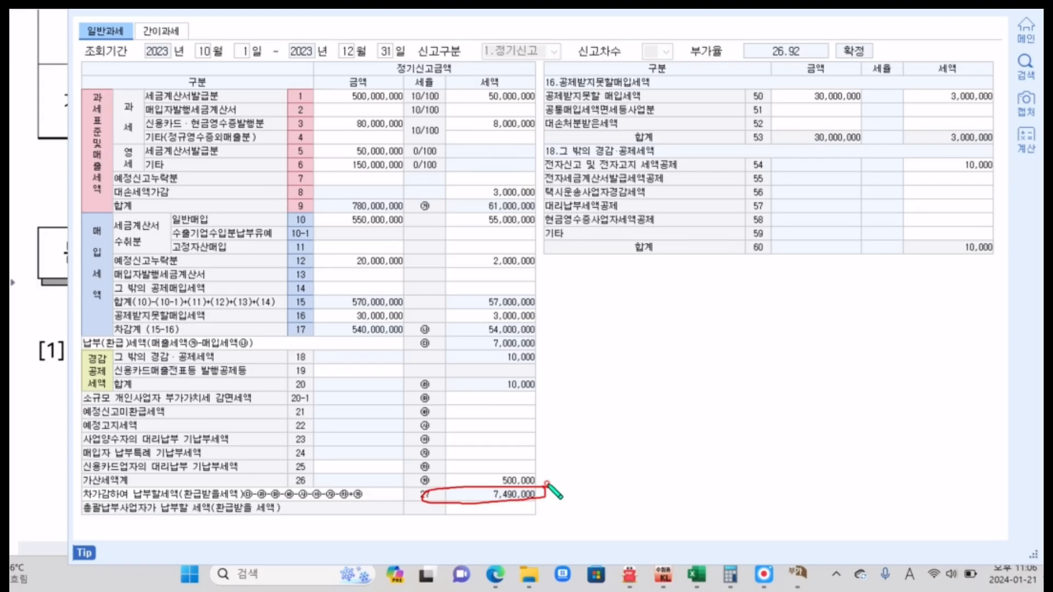
pyautogui.hotkey('alt', 'Tab')
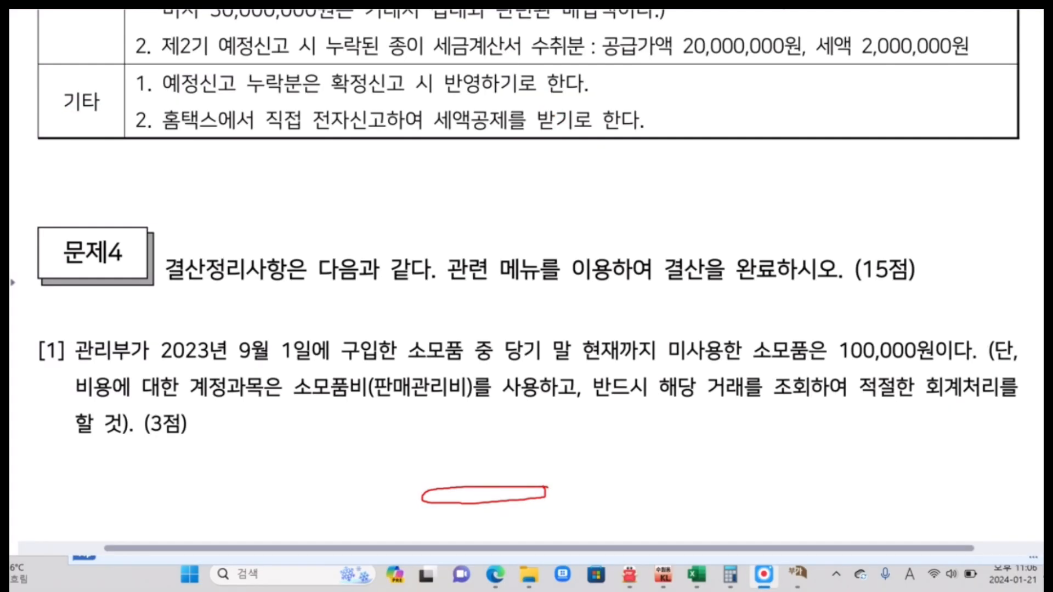
pyautogui.scroll(5, 607, 202)
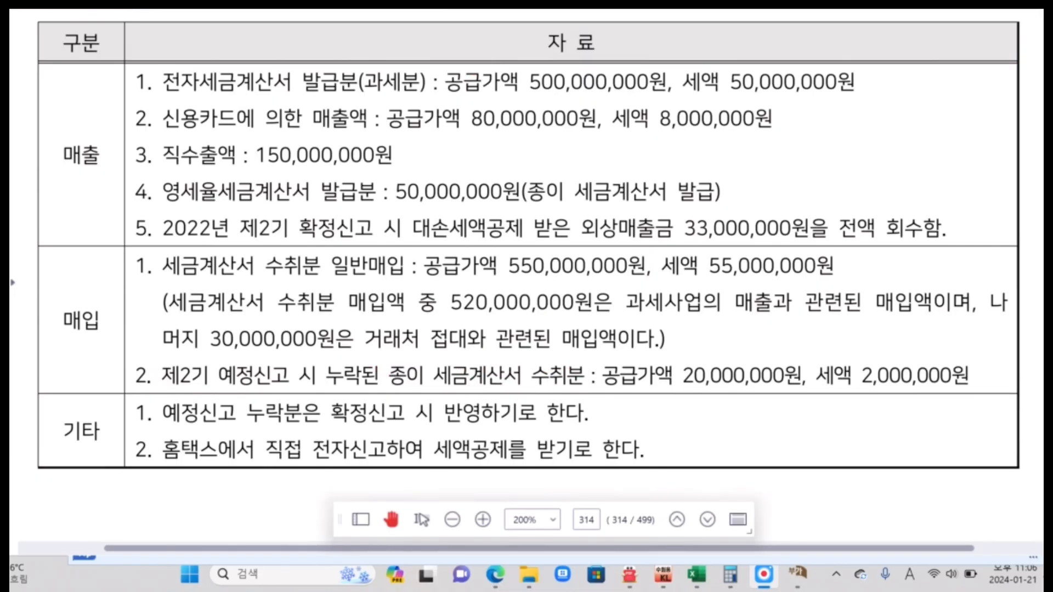
# Circle the exam's 매입 item 2 on the omitted paper 세금계산서 and write the number 1 below the table.
pyautogui.moveTo(171, 359)
pyautogui.mouseDown()
pyautogui.moveTo(157, 385)
pyautogui.moveTo(912, 383)
pyautogui.moveTo(801, 364)
pyautogui.moveTo(173, 366)
pyautogui.moveTo(158, 379)
pyautogui.mouseUp()
pyautogui.moveTo(163, 482); pyautogui.dragTo(163, 503)
pyautogui.click(184, 501)
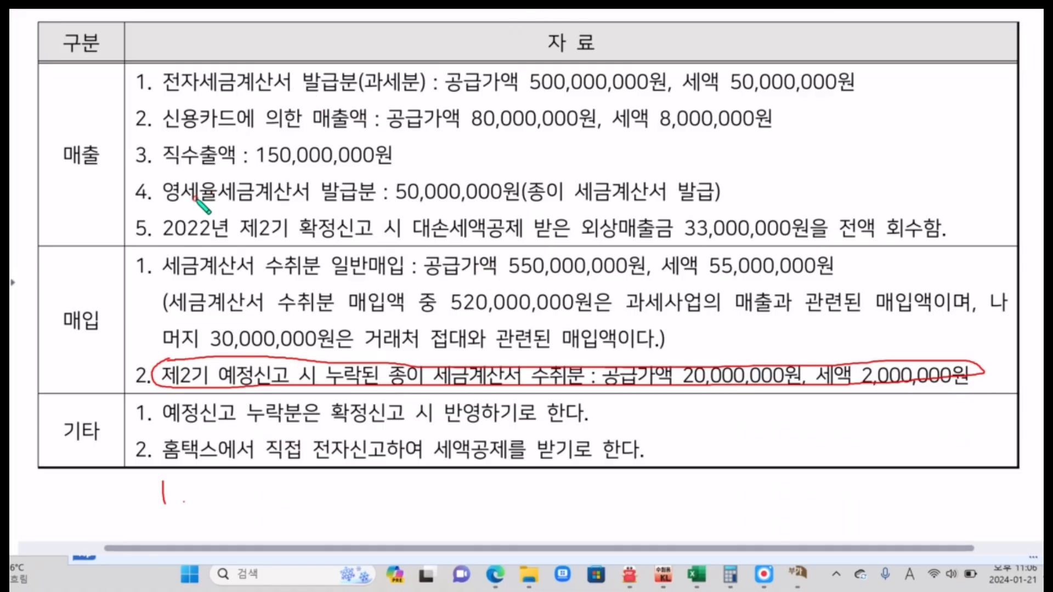
# Underline 영세율세금계산서 발급분 and 발급 in 매출 item 4, circle 종이, and write the number 2 below the table.
pyautogui.moveTo(157, 203); pyautogui.dragTo(402, 207)
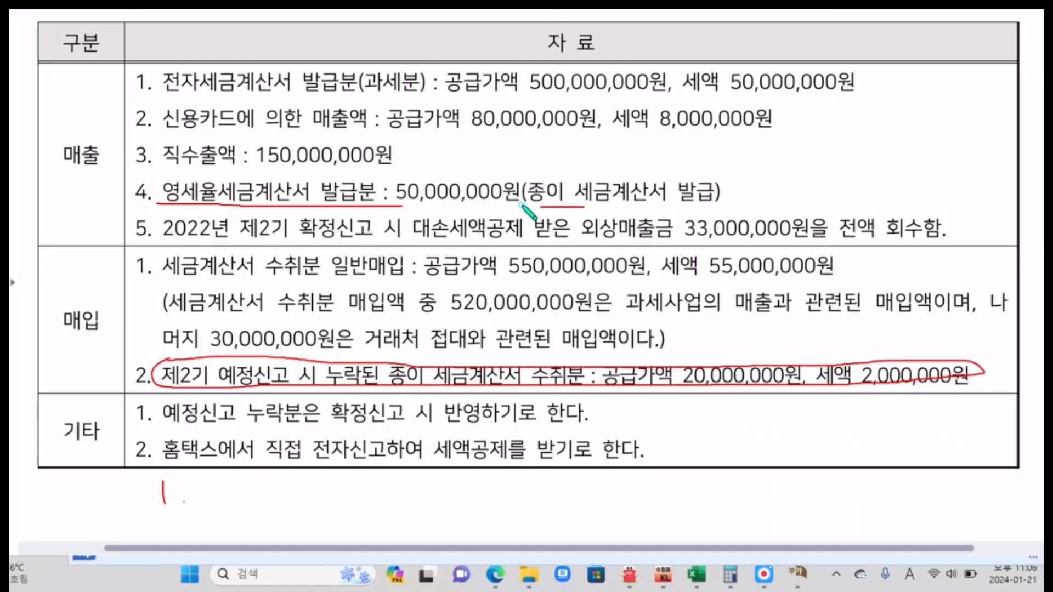
pyautogui.moveTo(535, 206)
pyautogui.mouseDown()
pyautogui.moveTo(578, 195)
pyautogui.moveTo(582, 207)
pyautogui.mouseUp()
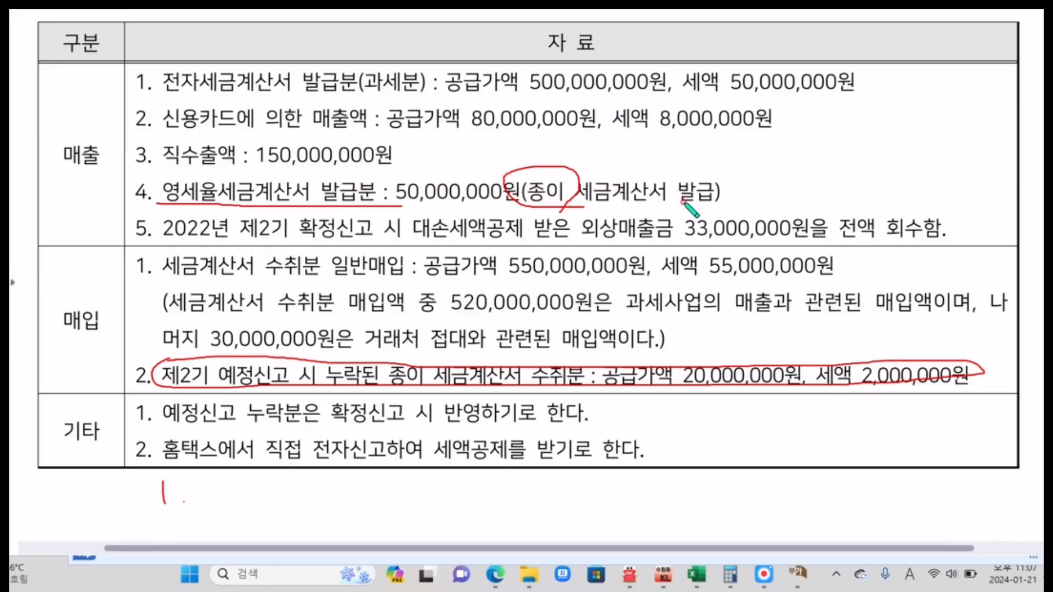
pyautogui.moveTo(679, 205); pyautogui.dragTo(735, 205)
pyautogui.moveTo(301, 482); pyautogui.dragTo(325, 501)
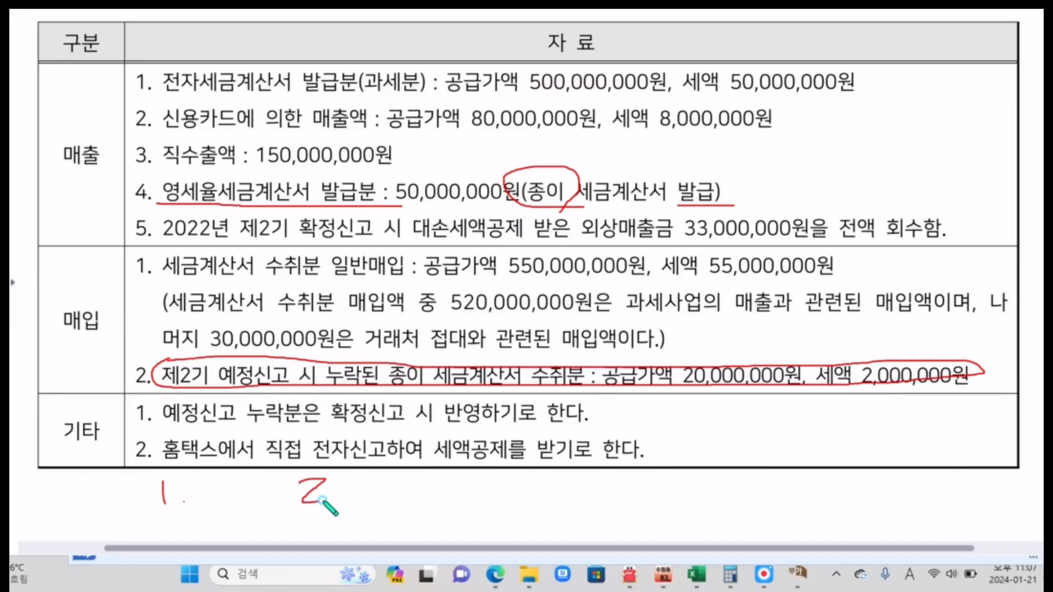
pyautogui.click(334, 497)
# Box 기타 item 1 on 예정신고 누락분 and draw an arrow from it to a text note reading 신고불성실, 납부지연.
pyautogui.moveTo(168, 424)
pyautogui.mouseDown()
pyautogui.moveTo(513, 427)
pyautogui.moveTo(553, 404)
pyautogui.moveTo(194, 404)
pyautogui.moveTo(173, 425)
pyautogui.mouseUp()
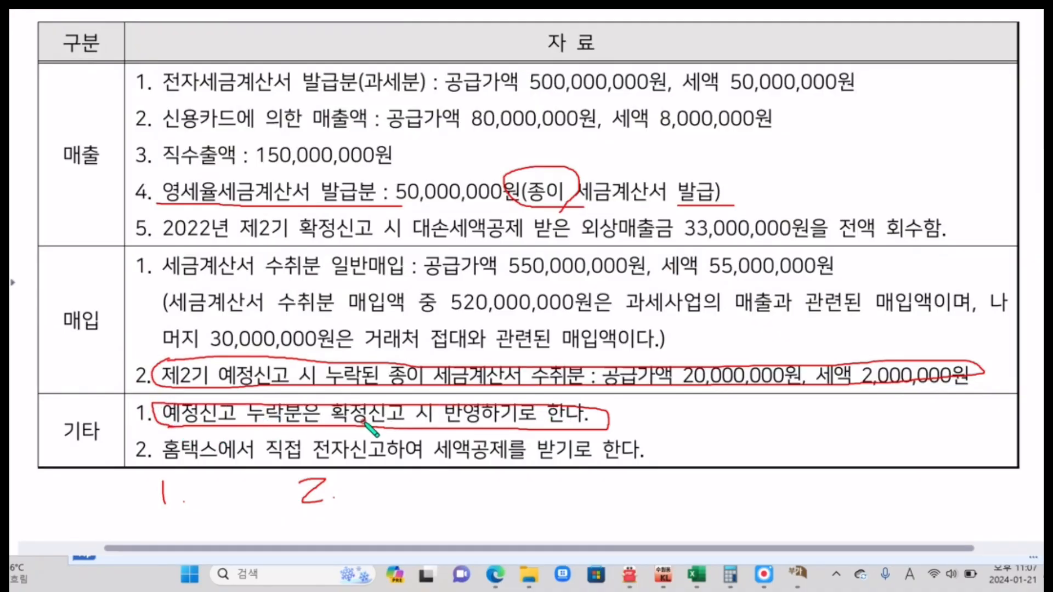
pyautogui.moveTo(604, 421)
pyautogui.mouseDown()
pyautogui.moveTo(678, 418)
pyautogui.moveTo(649, 432)
pyautogui.mouseUp()
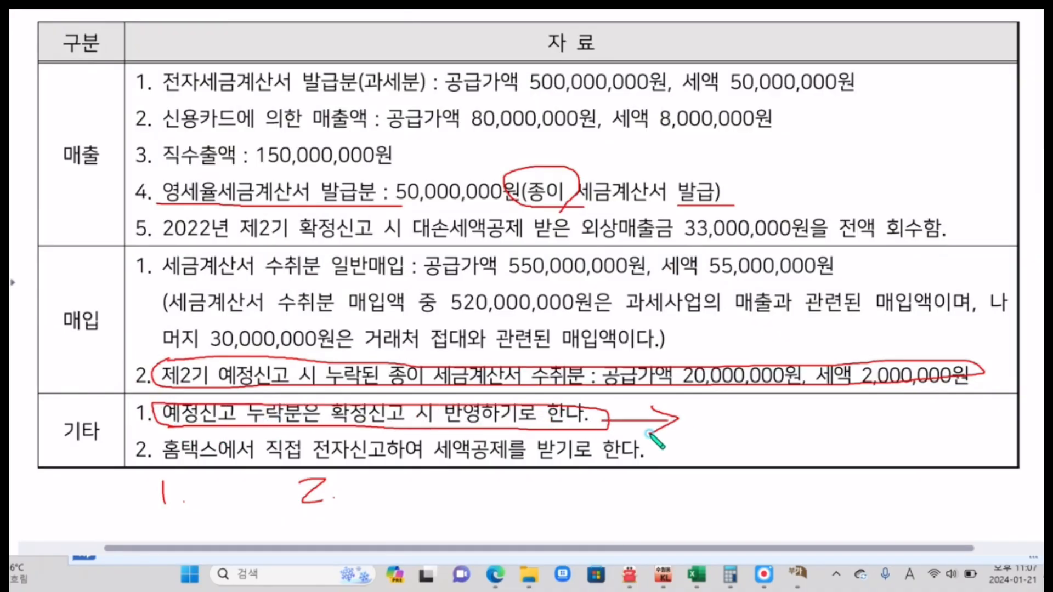
pyautogui.moveTo(697, 408); pyautogui.dragTo(809, 438)
pyautogui.write('W')
pyautogui.press('BackSpace')
pyautogui.press('Hangul')
pyautogui.write('ㅅ')
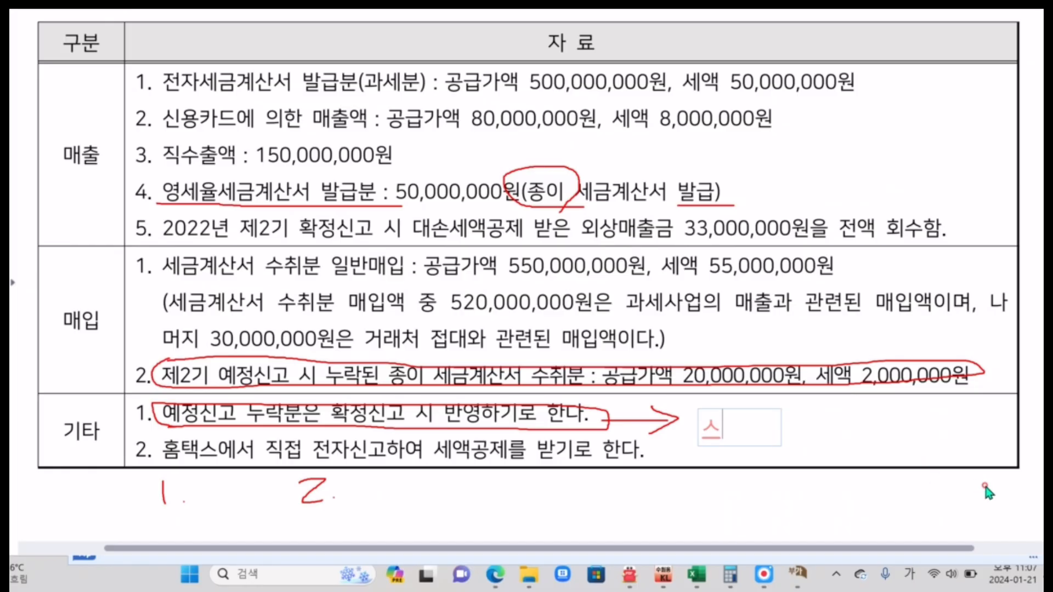
pyautogui.write('신고불성실, 납')
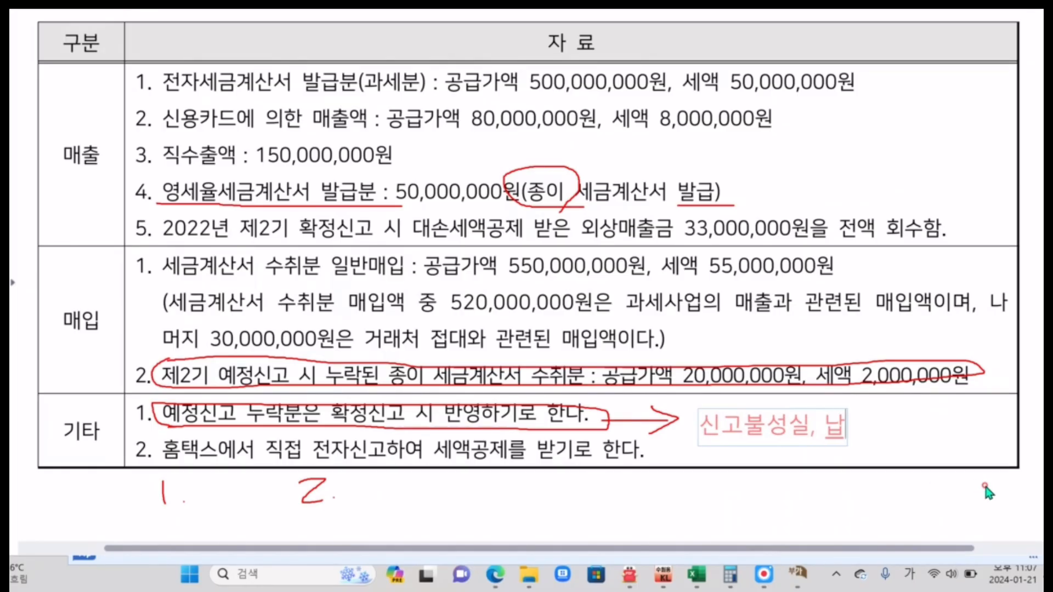
pyautogui.write('부지연')
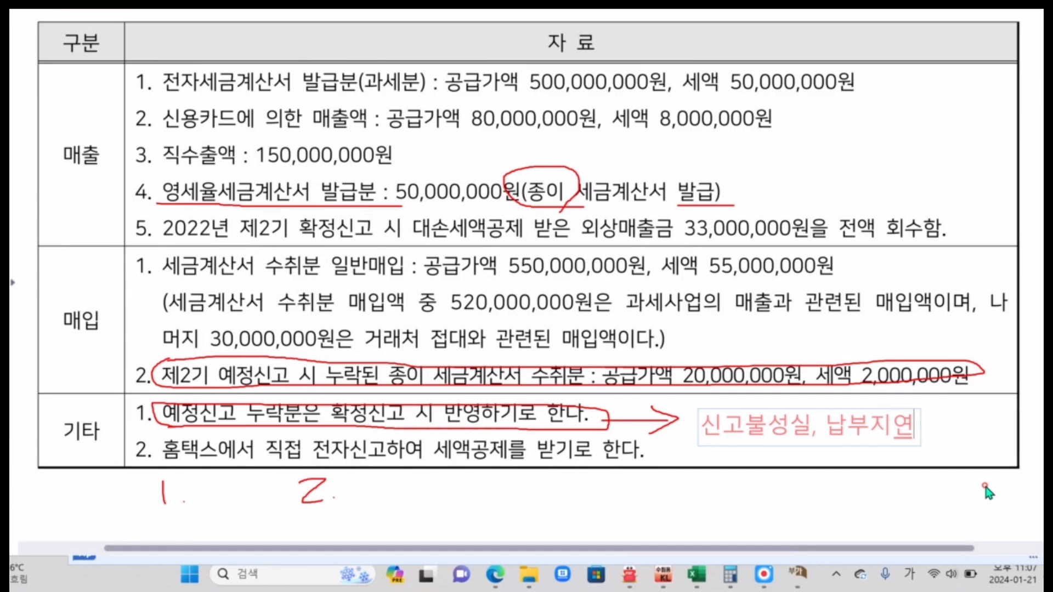
pyautogui.click(987, 490)
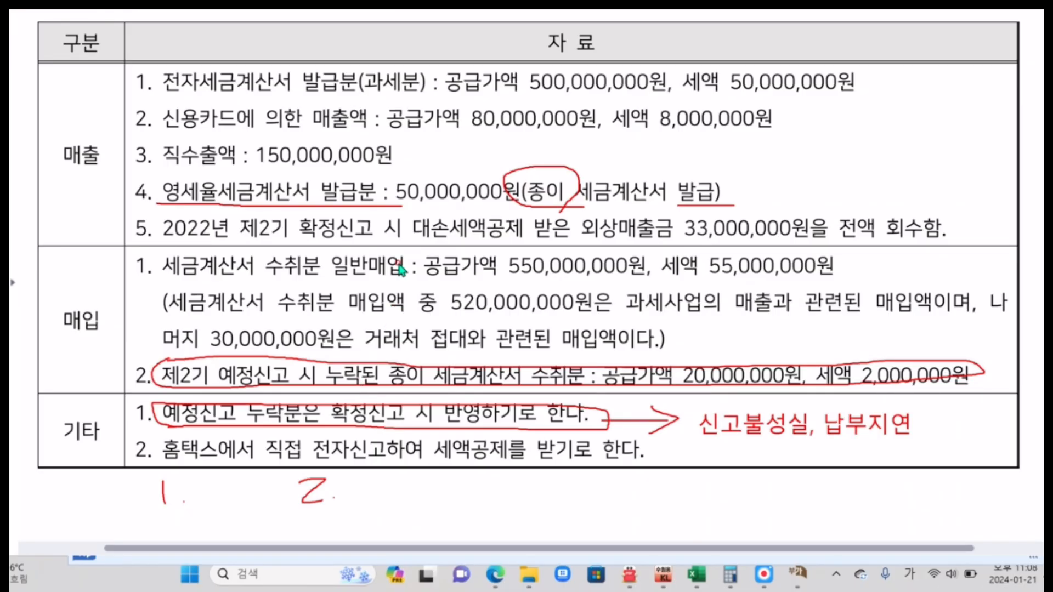
# Circle the table border between 매출 and 매입, and cross out the 신고불성실, 납부지연 note.
pyautogui.click(423, 4)
pyautogui.moveTo(38, 247)
pyautogui.mouseDown()
pyautogui.moveTo(61, 253)
pyautogui.moveTo(70, 226)
pyautogui.moveTo(70, 253)
pyautogui.mouseUp()
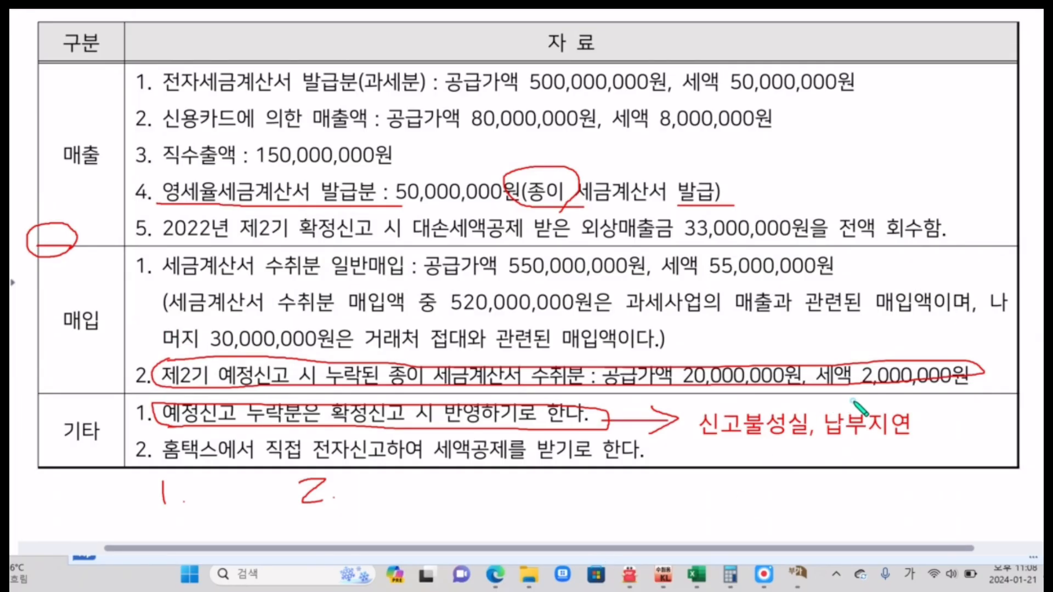
pyautogui.moveTo(853, 401); pyautogui.dragTo(757, 462)
pyautogui.moveTo(742, 399); pyautogui.dragTo(894, 446)
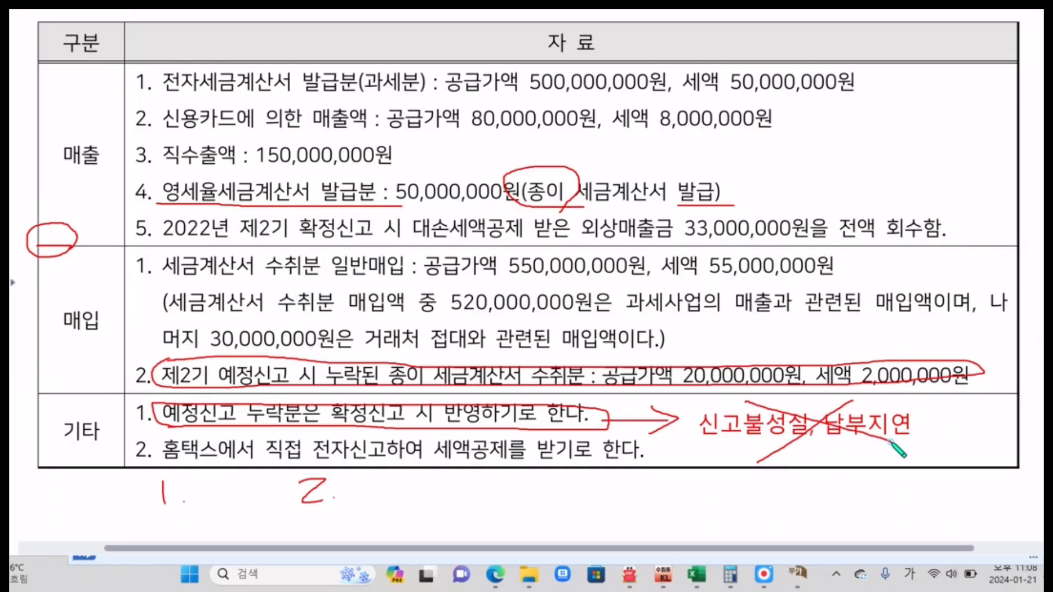